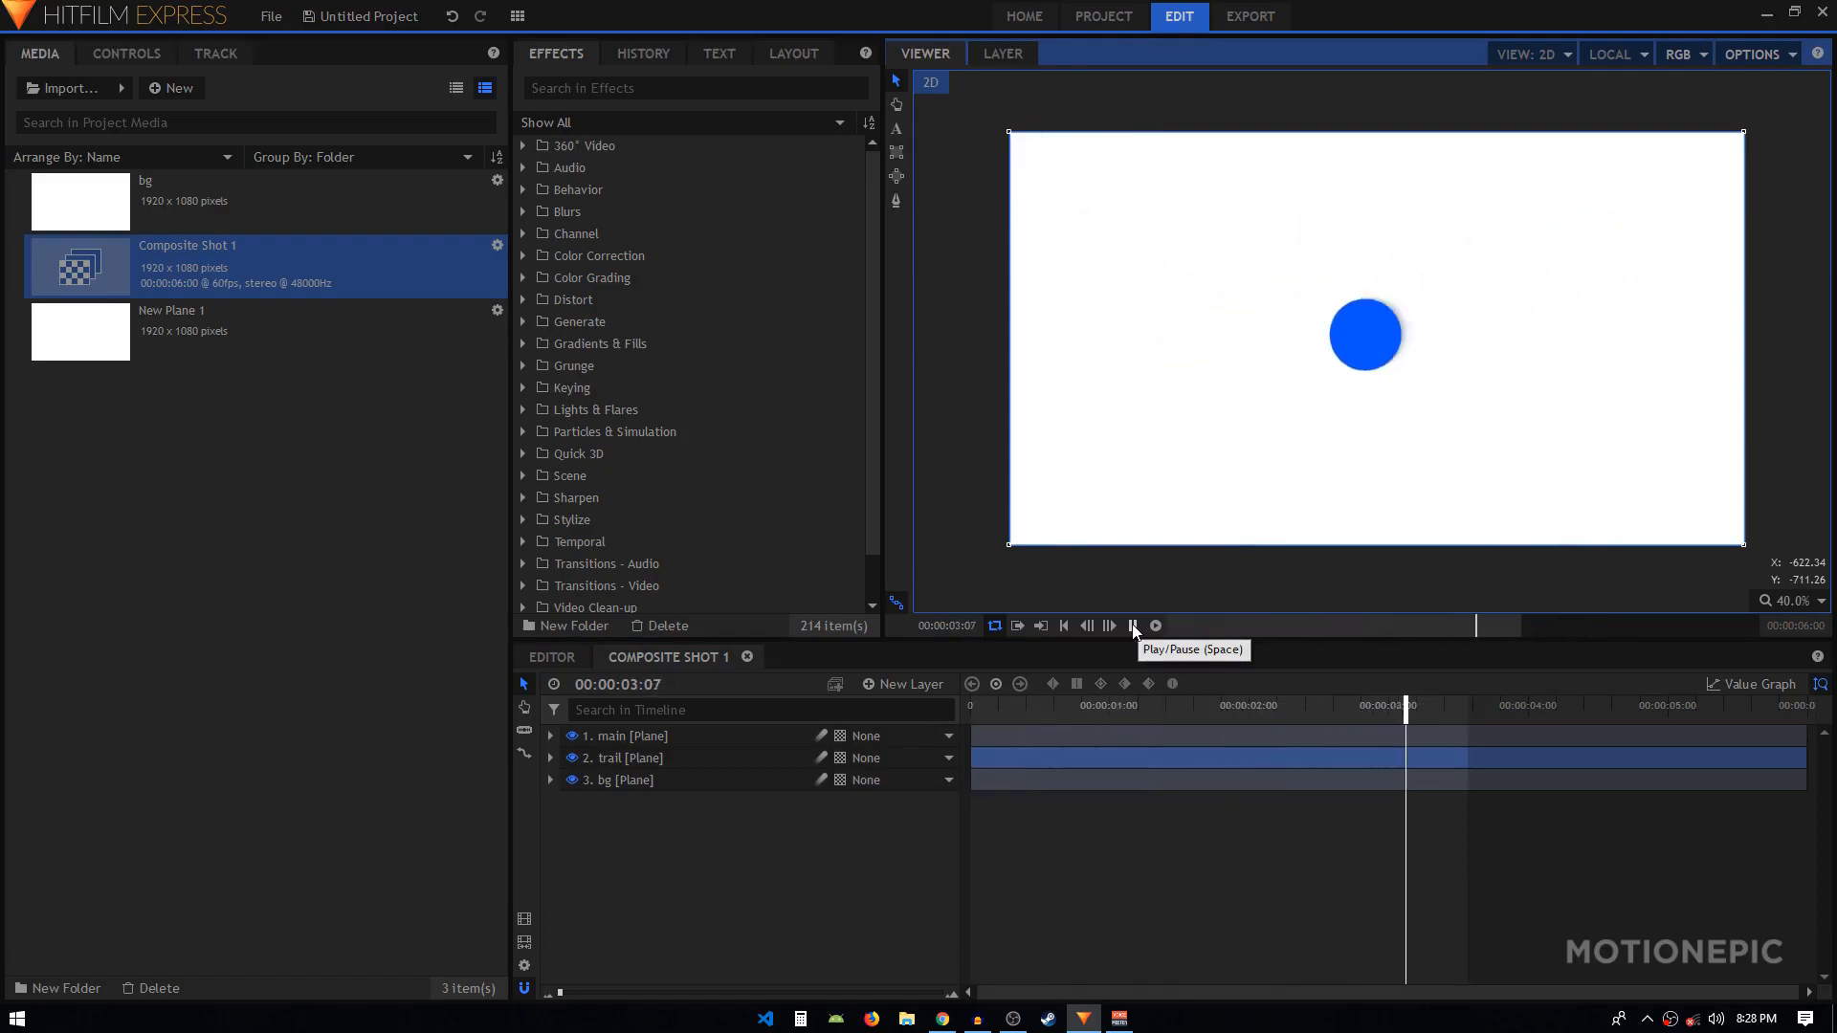
# Play back the circle trail animation in Composite Shot 1 to review the effect
pyautogui.click(1133, 627)
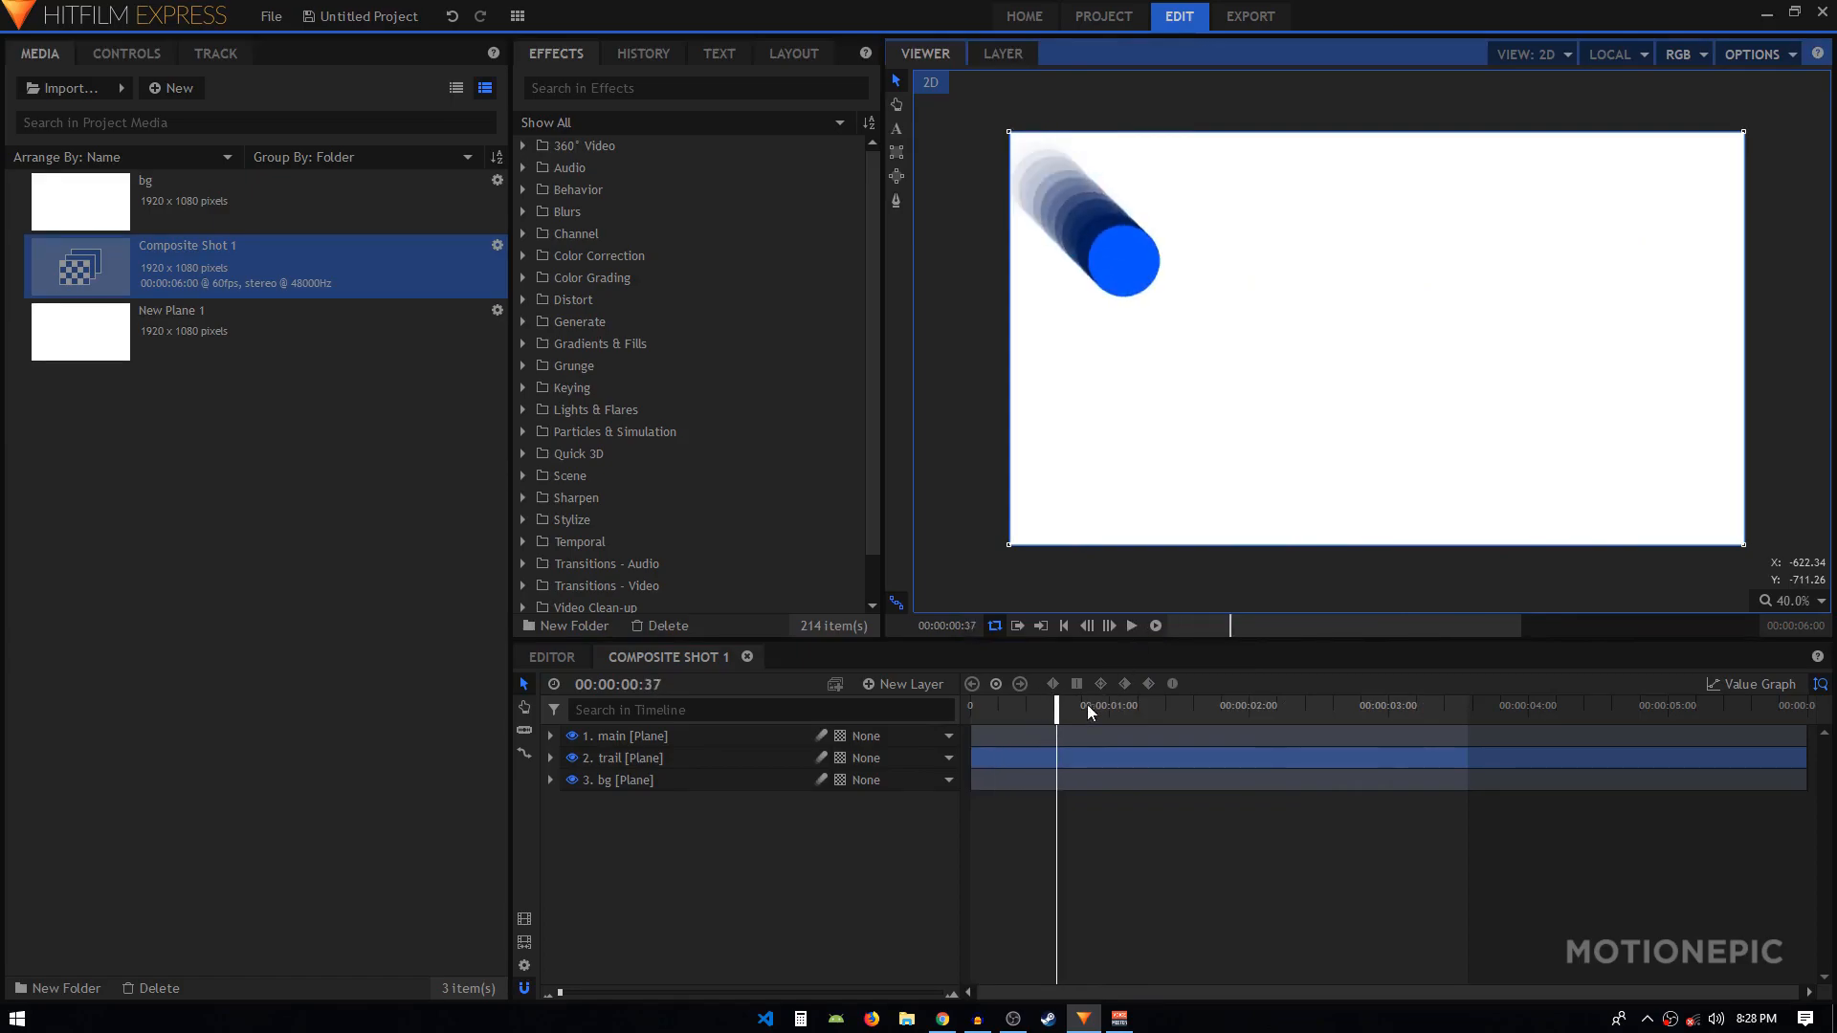
pyautogui.moveTo(1058, 707); pyautogui.dragTo(1107, 706)
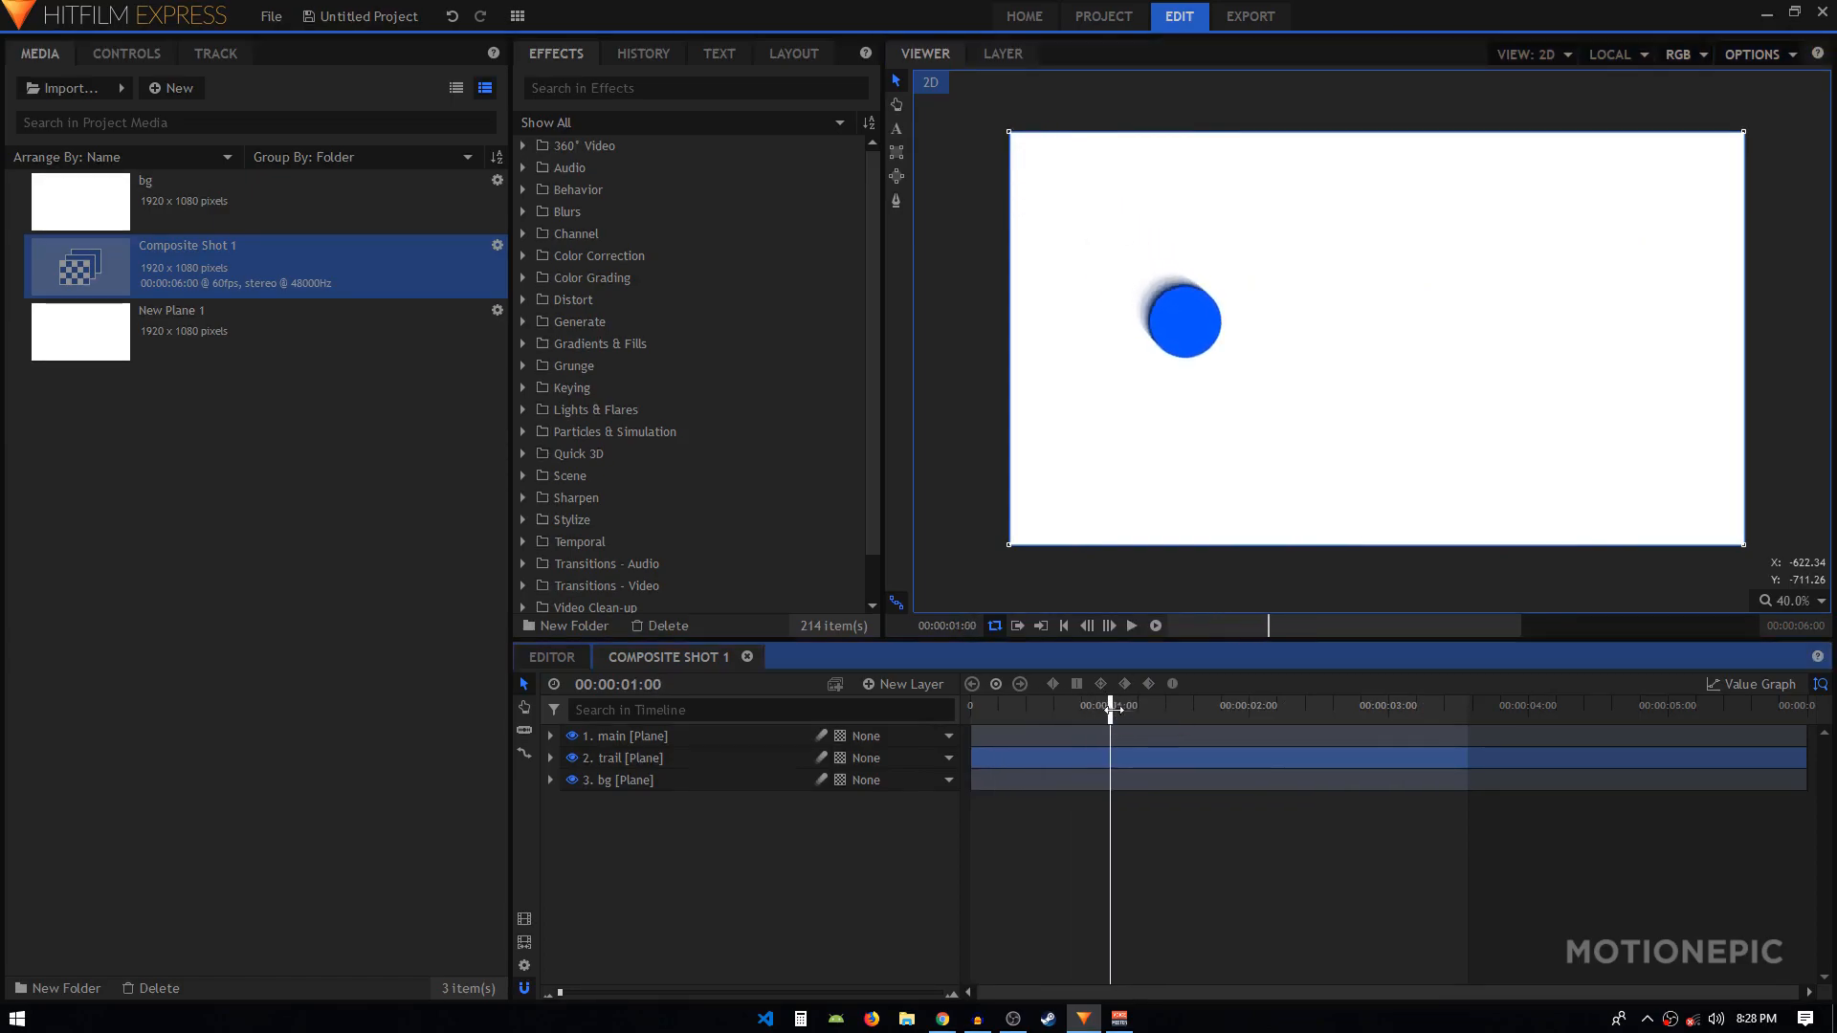
pyautogui.click(1131, 627)
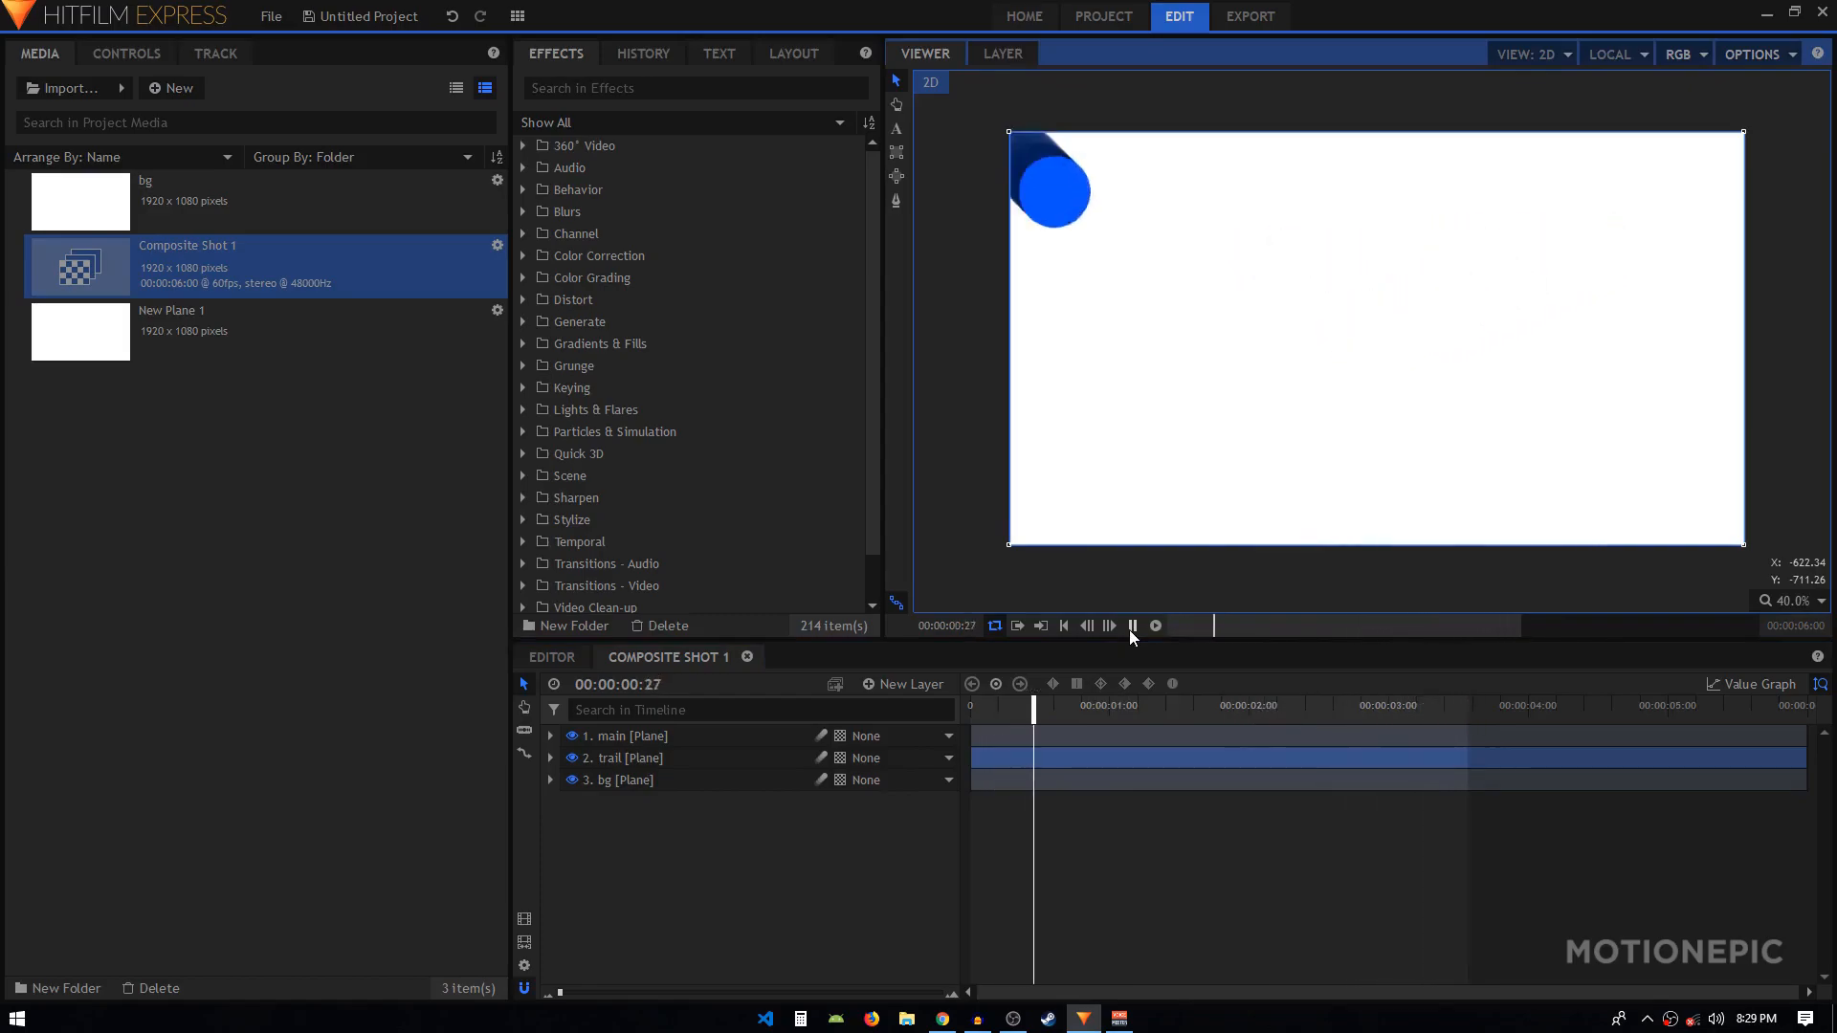
pyautogui.click(1131, 626)
# Create a new 1080p Full HD 60 fps composite shot lasting 6 seconds
pyautogui.click(172, 88)
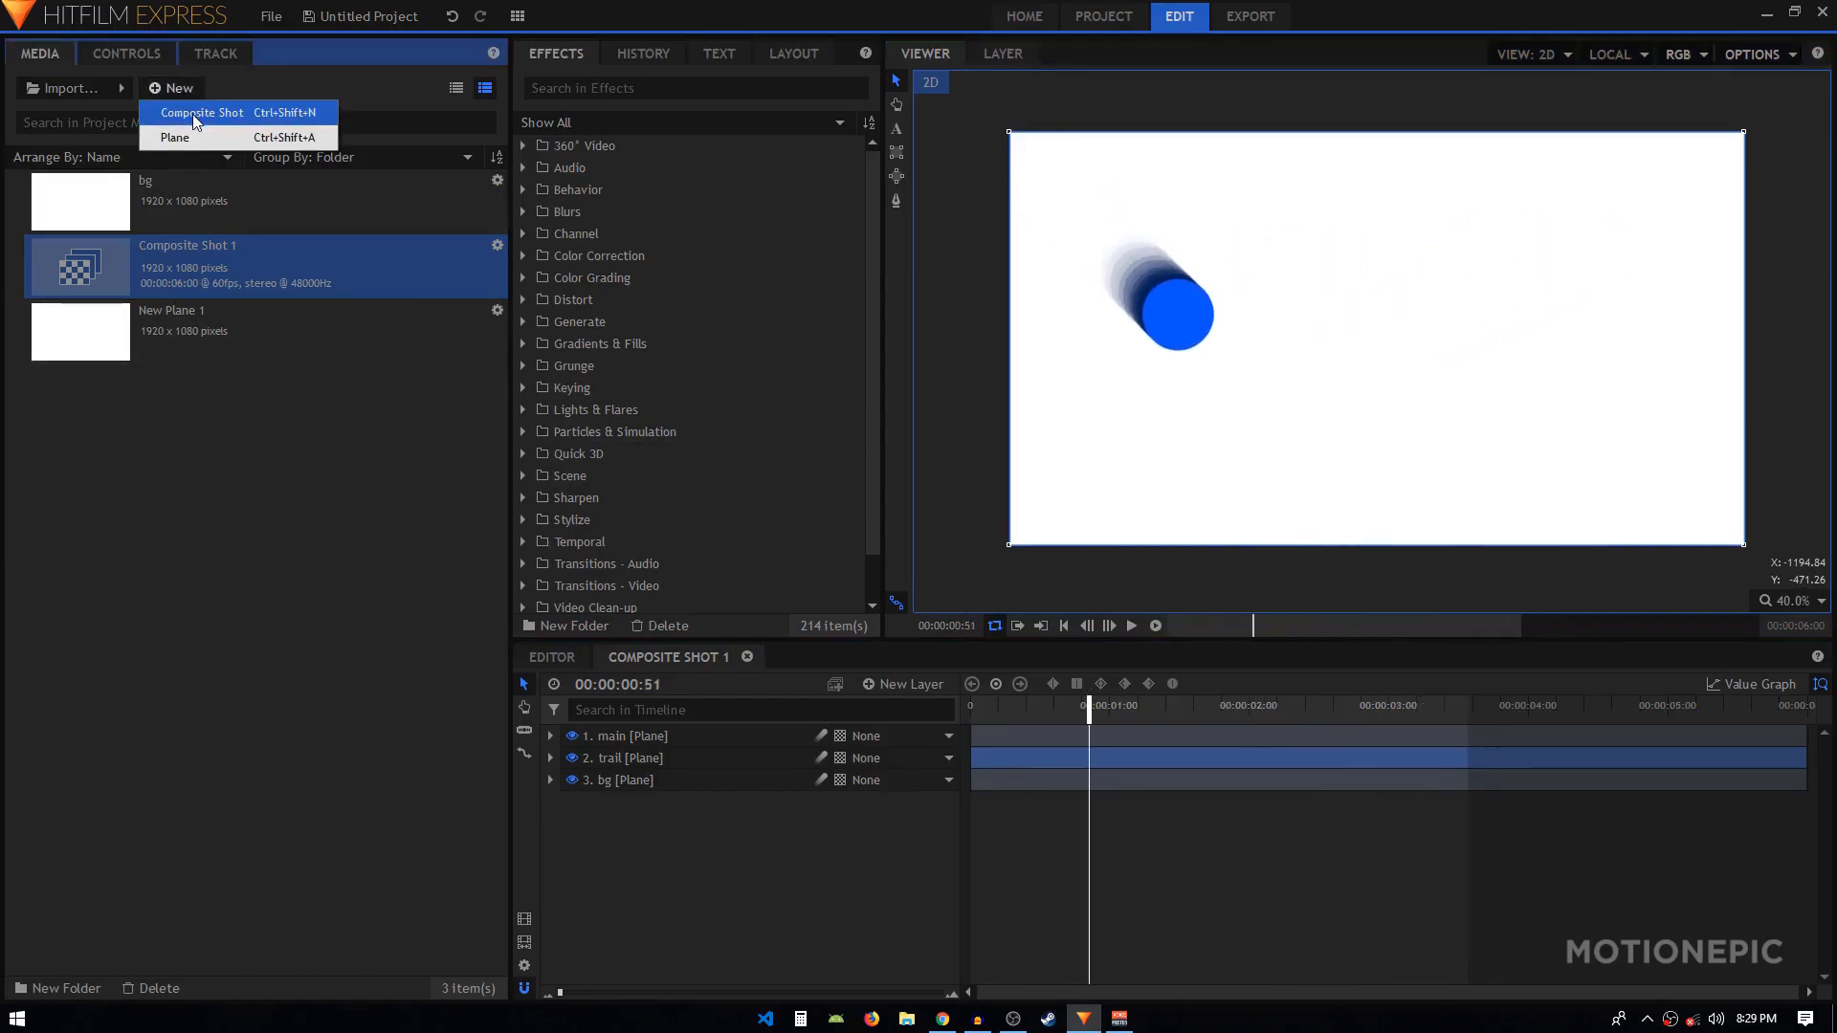
pyautogui.click(193, 113)
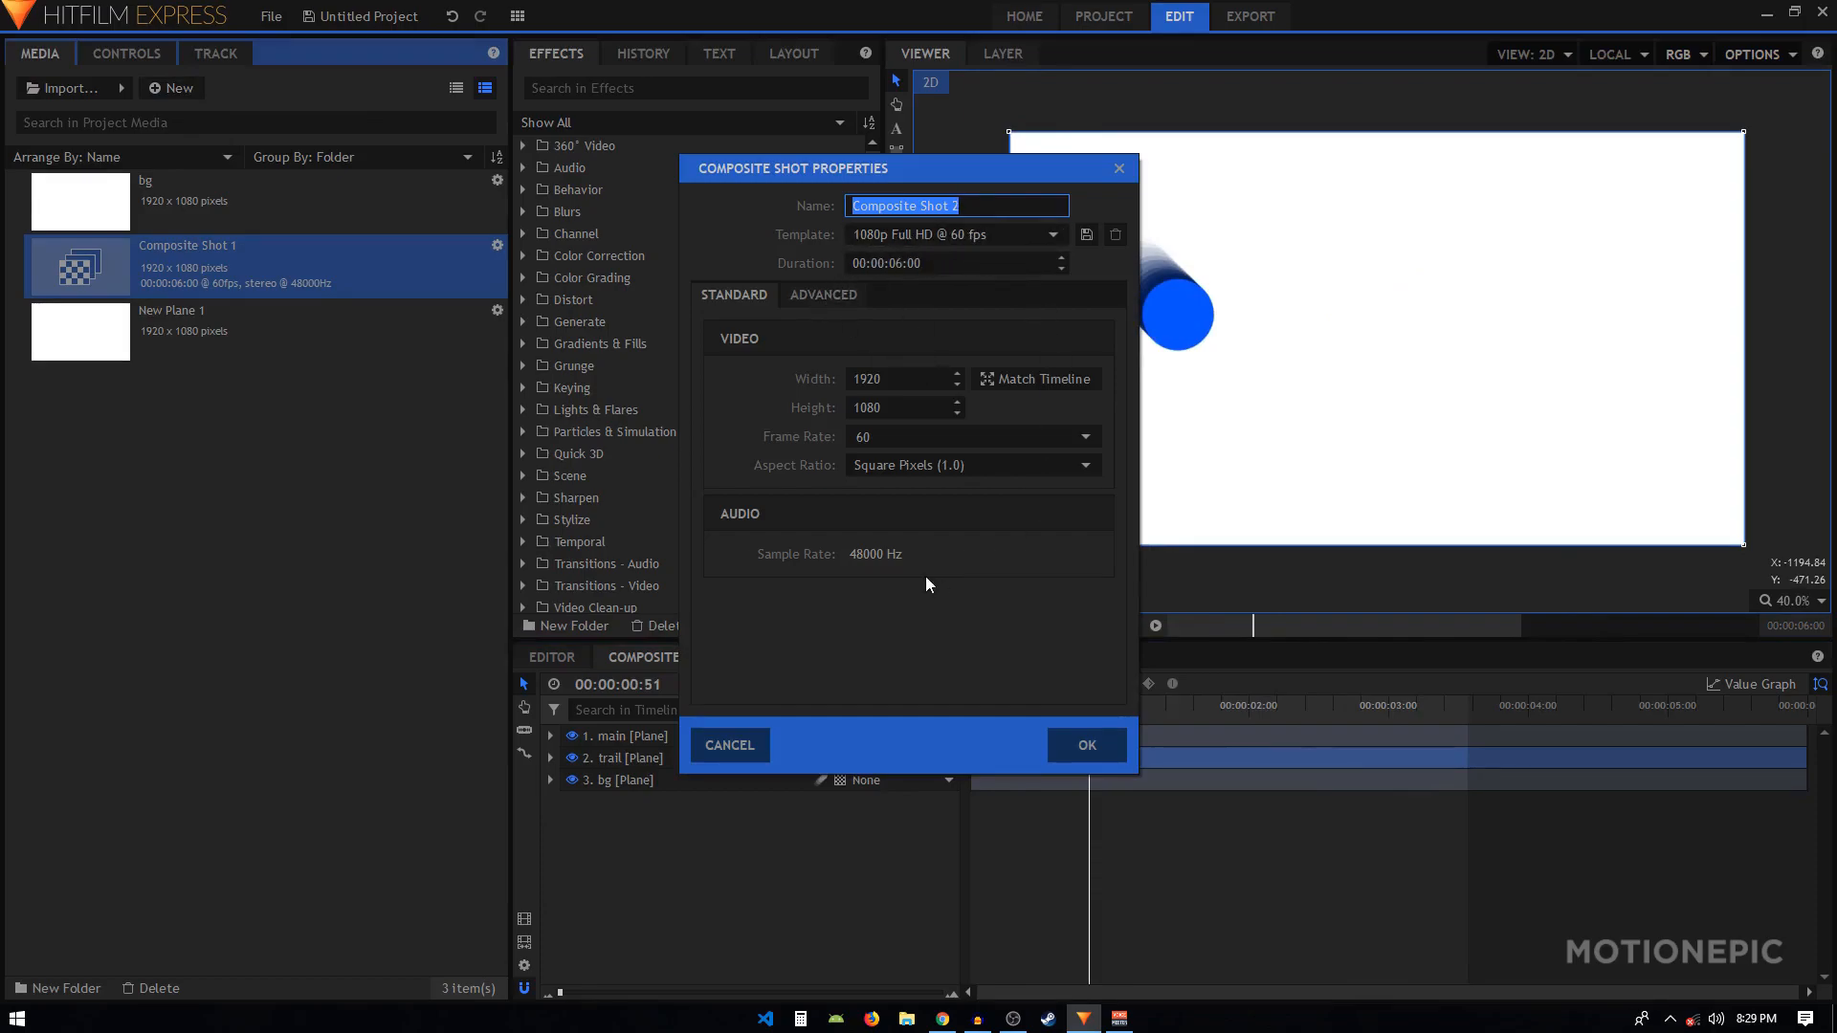
pyautogui.click(1081, 745)
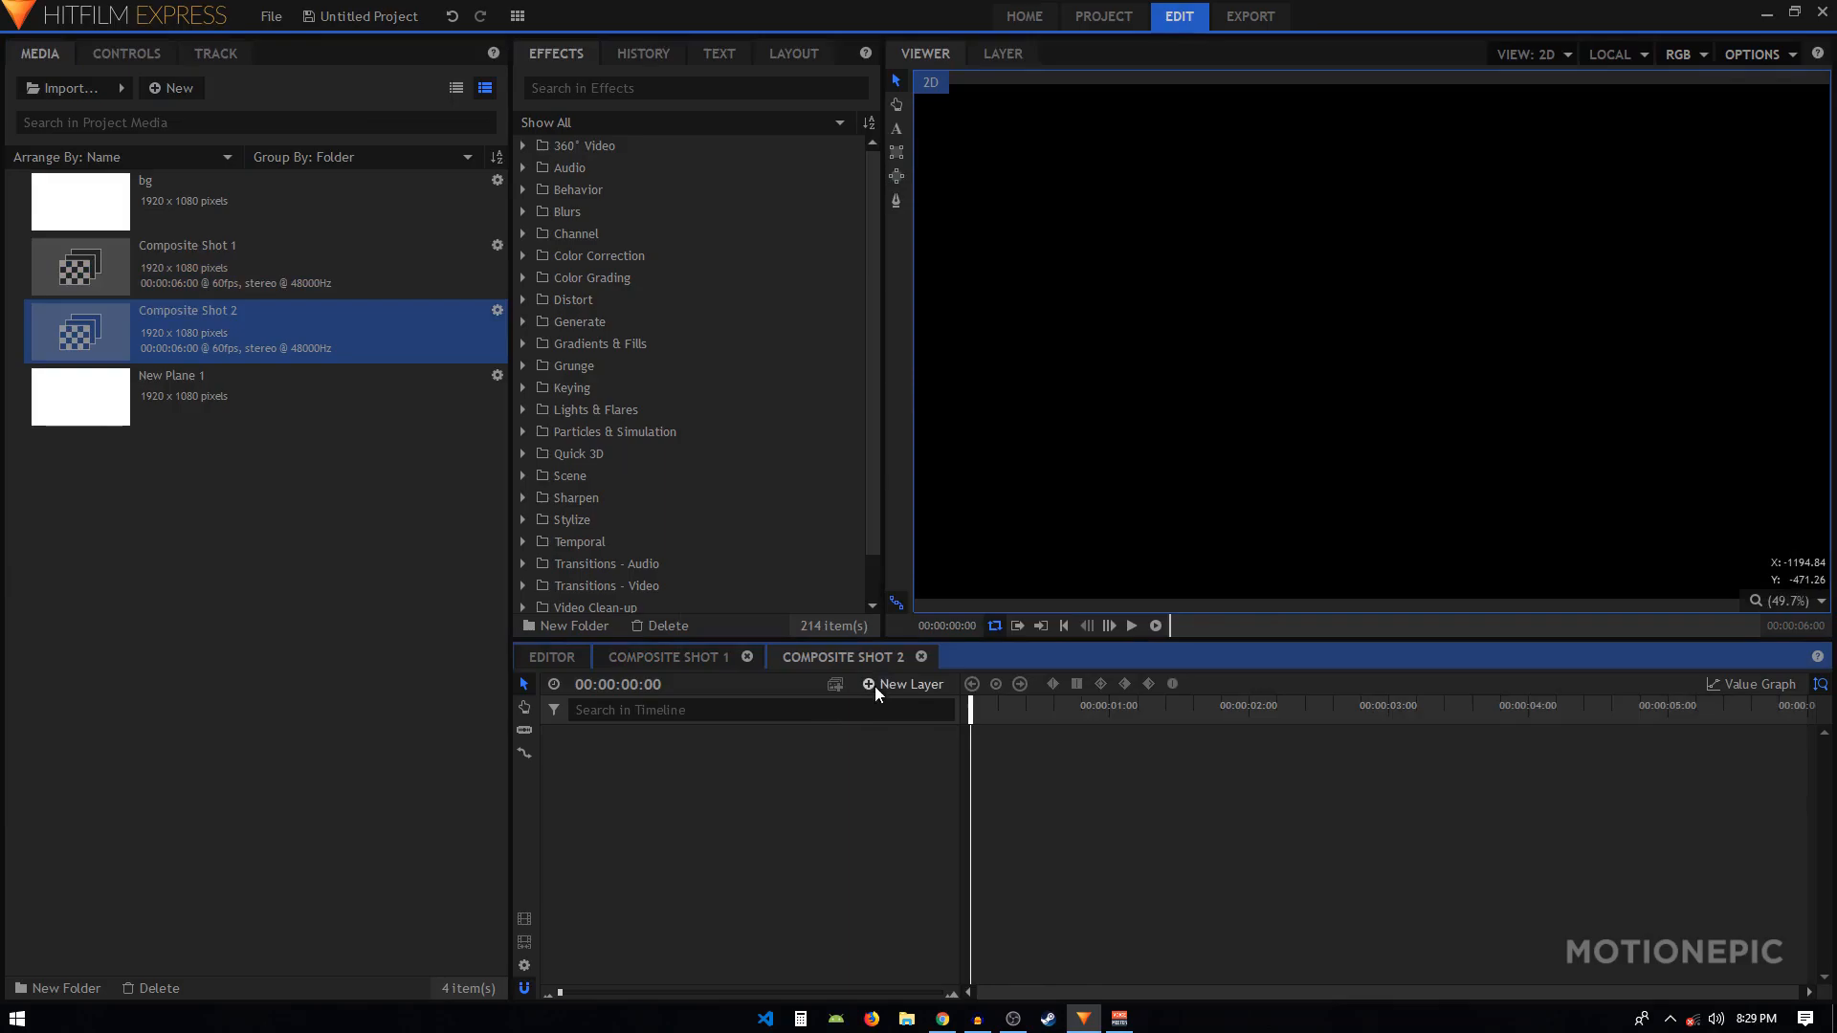
# Add a wide text box across the middle of the frame reading "MOTION TRAILS"
pyautogui.click(997, 233)
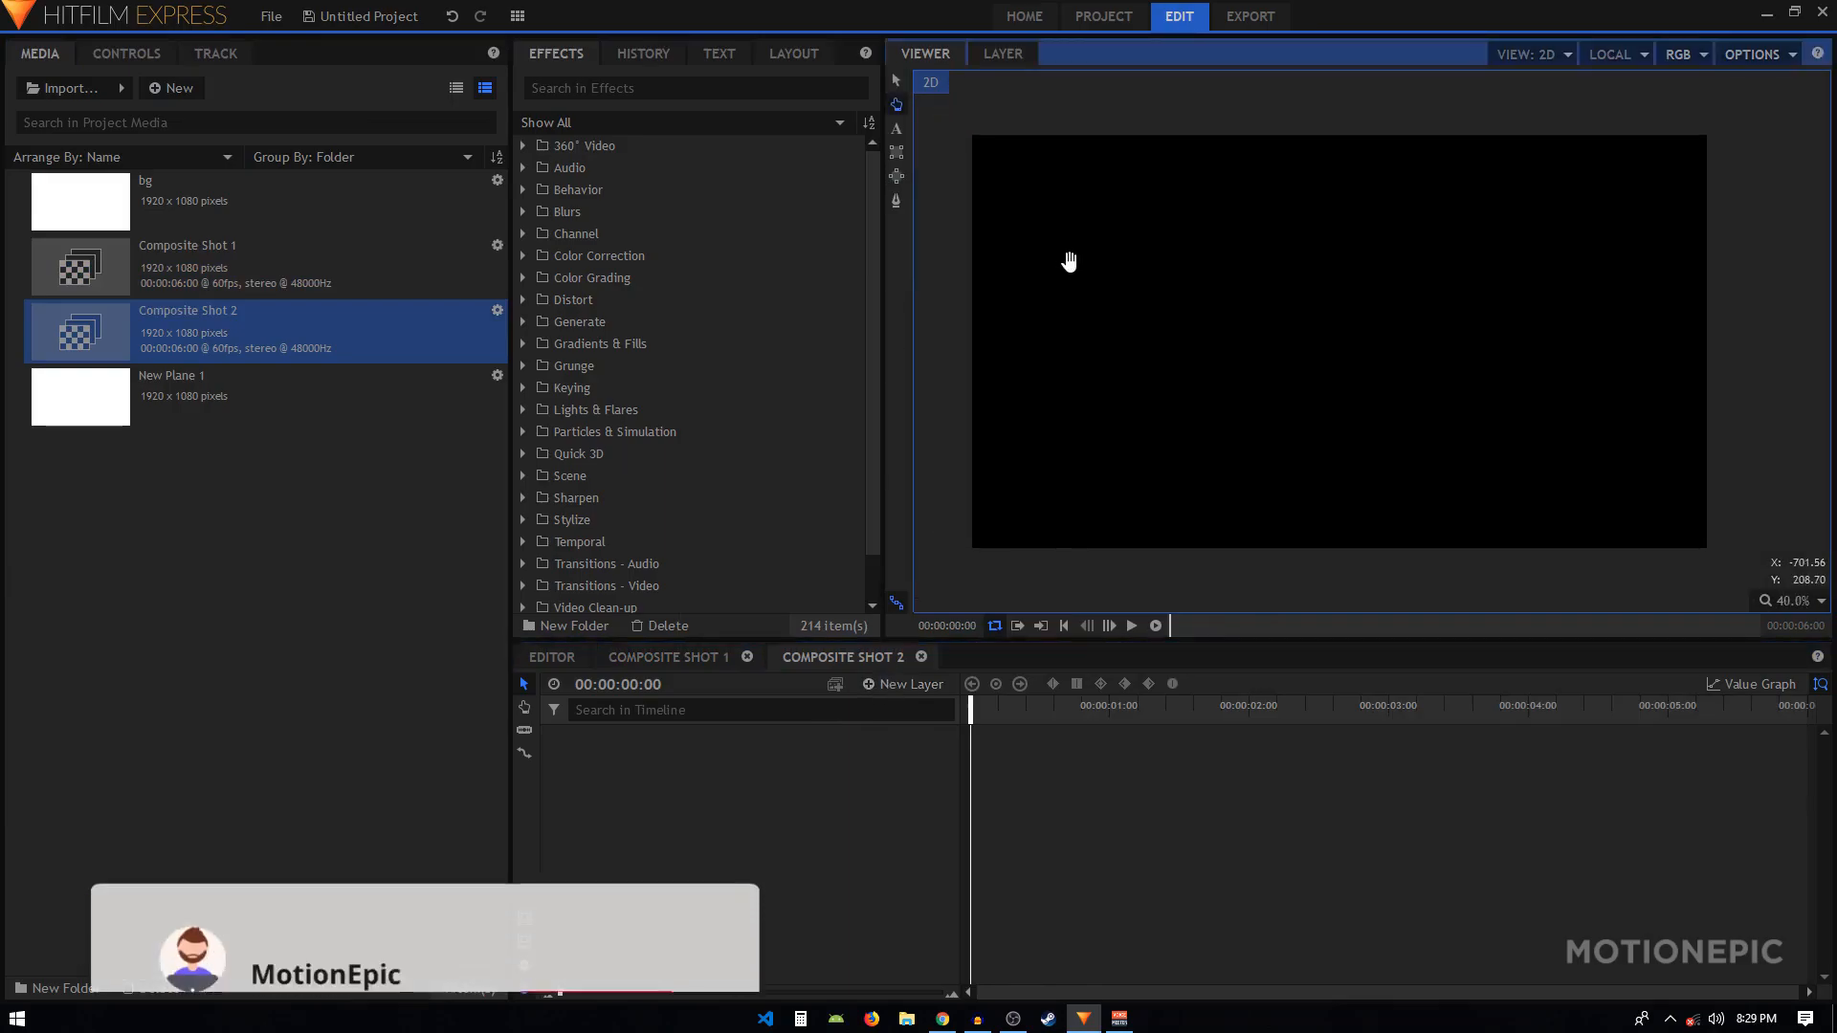
pyautogui.click(896, 128)
pyautogui.moveTo(1043, 292); pyautogui.dragTo(1642, 412)
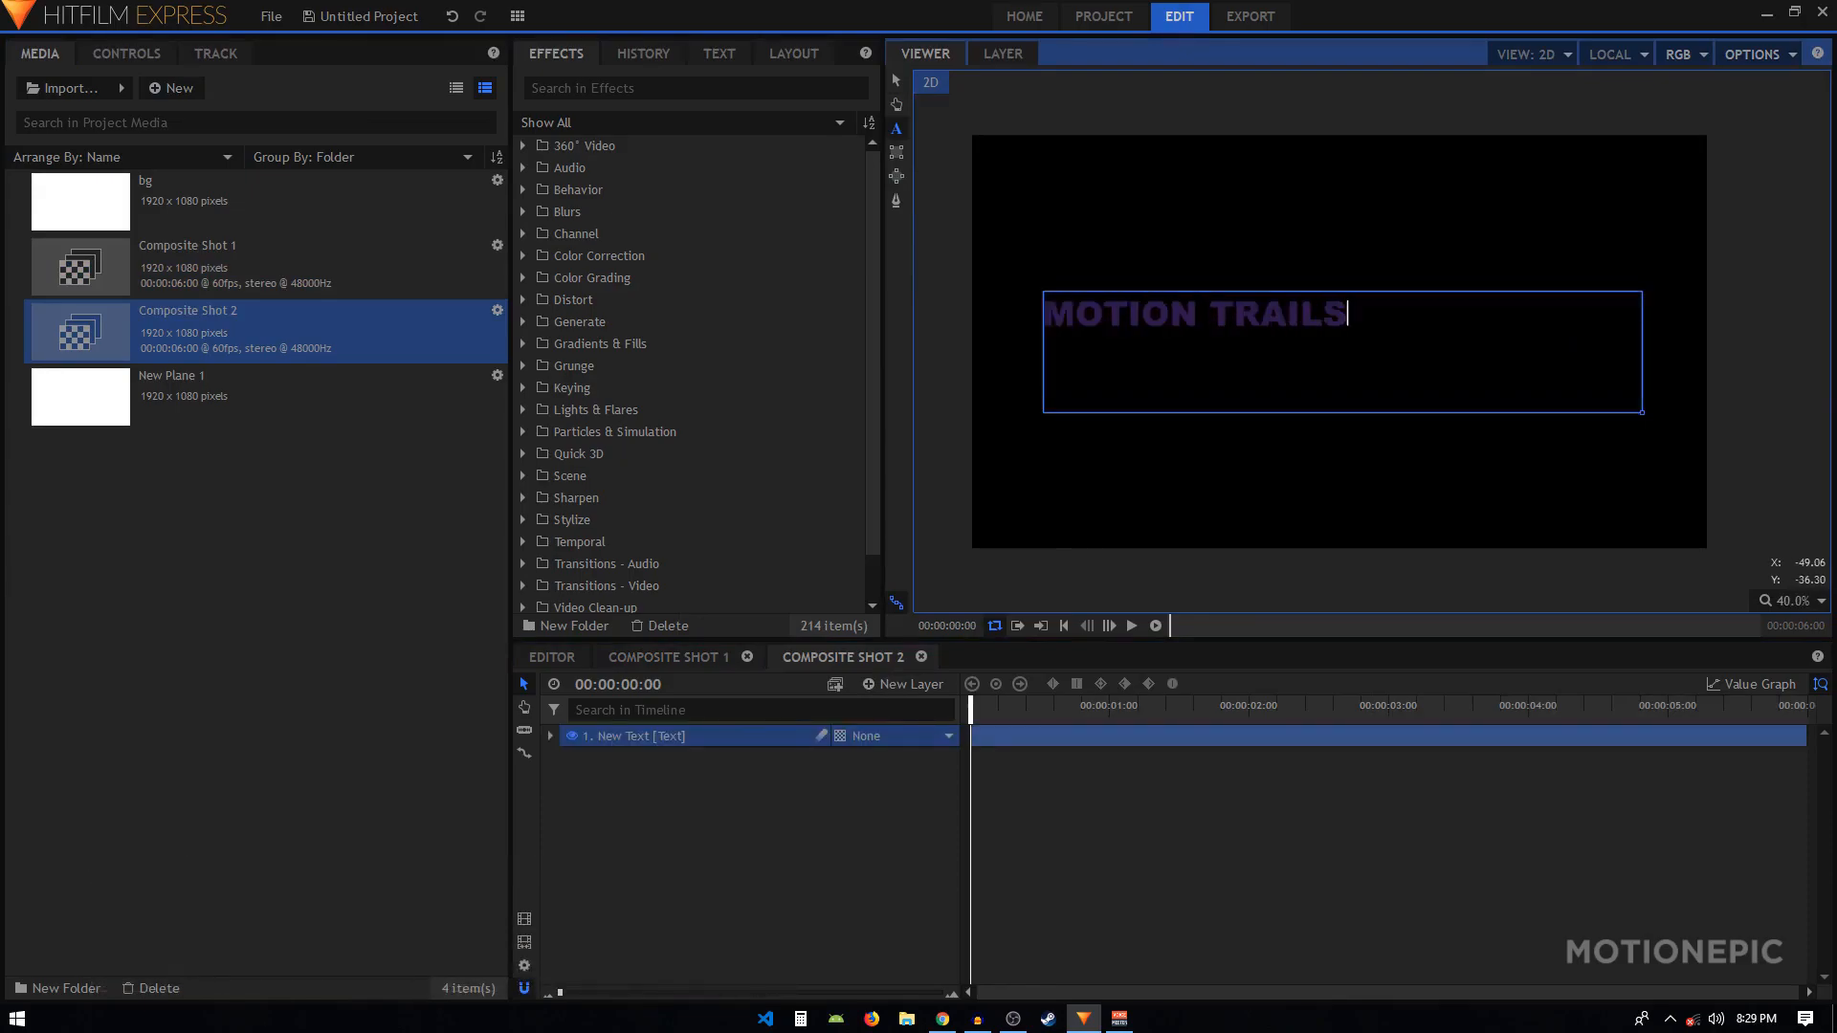
# Centre-align the whole MOTION TRAILS text and set its font size to 110
pyautogui.hotkey('ctrl', 'a')
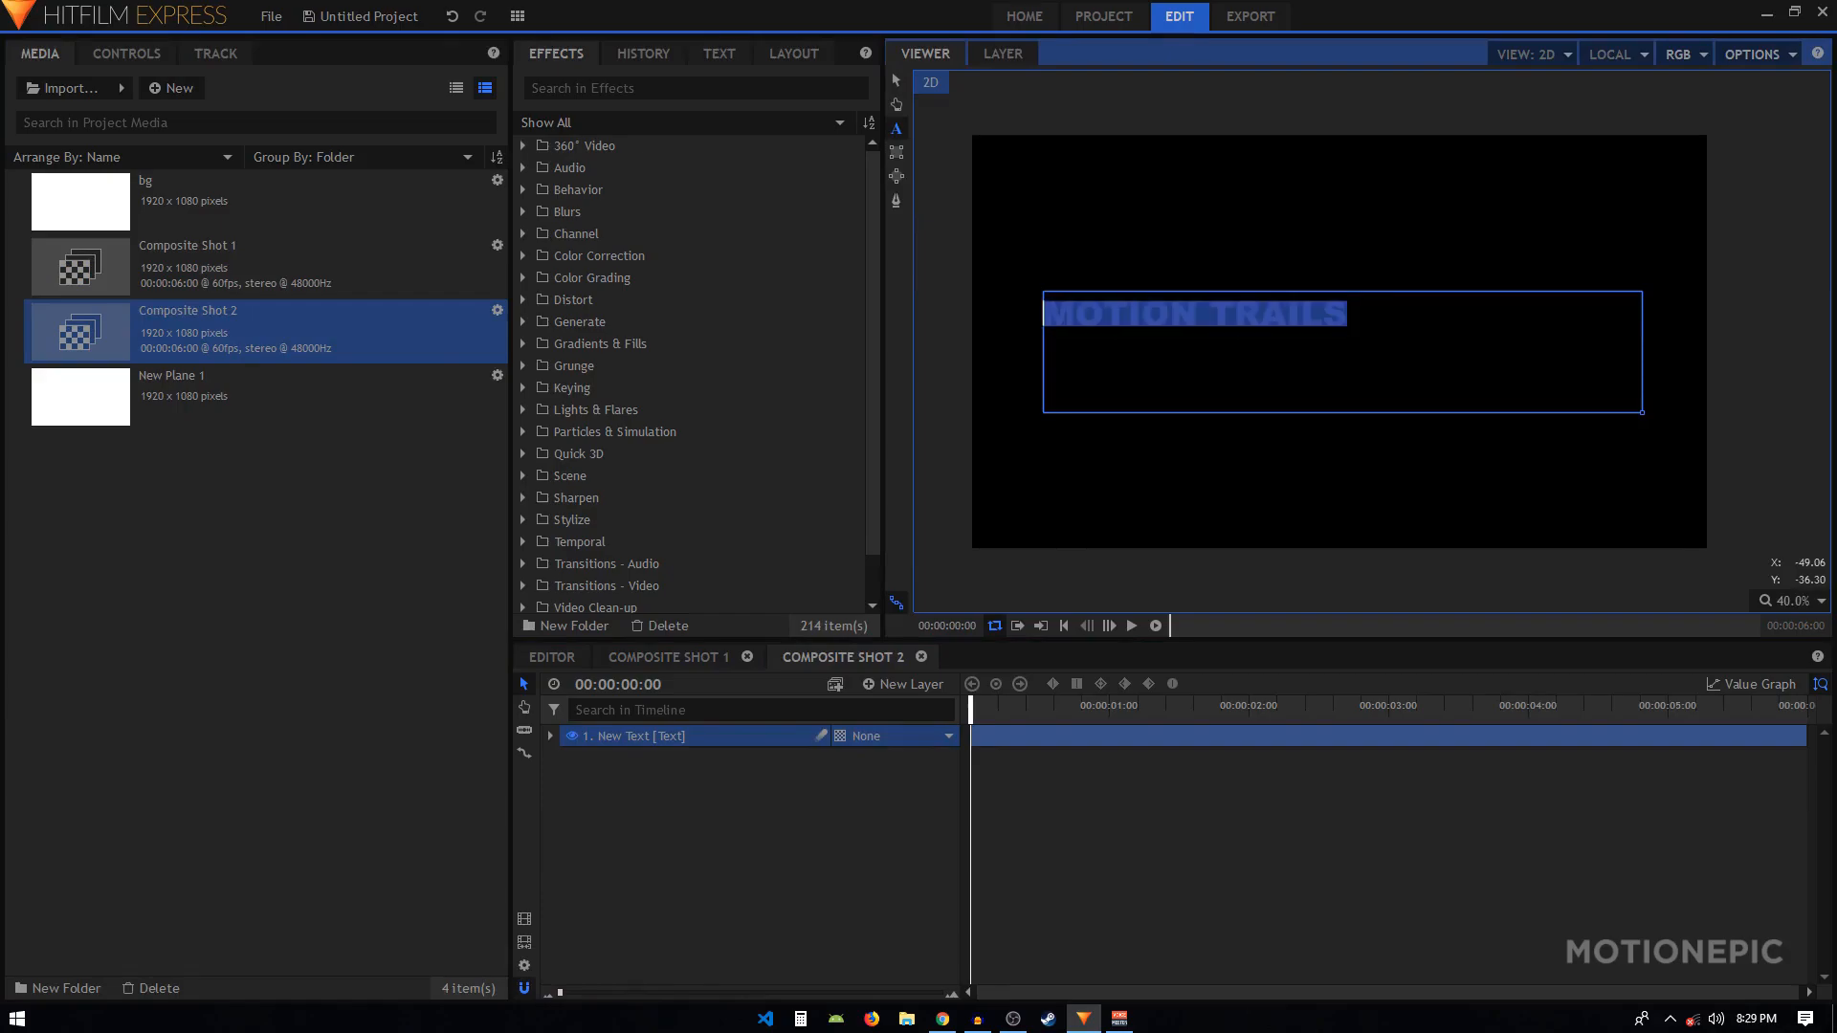
pyautogui.click(712, 54)
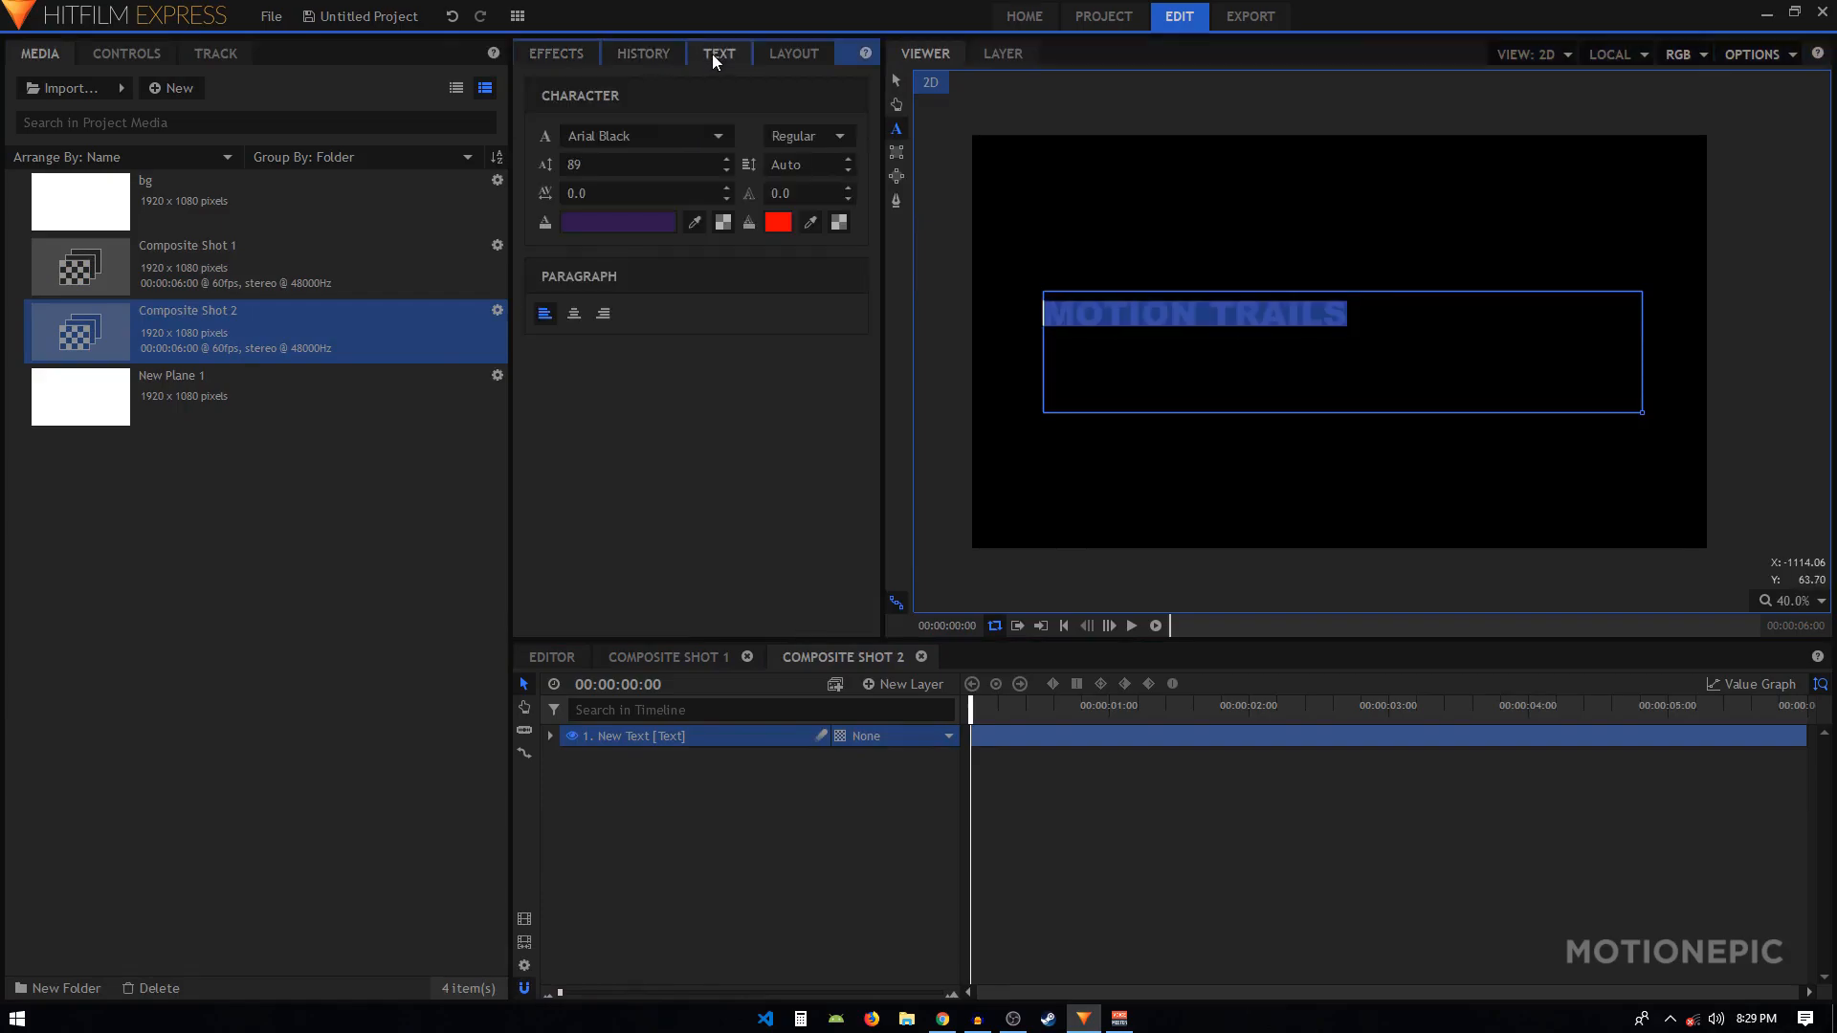
pyautogui.click(574, 315)
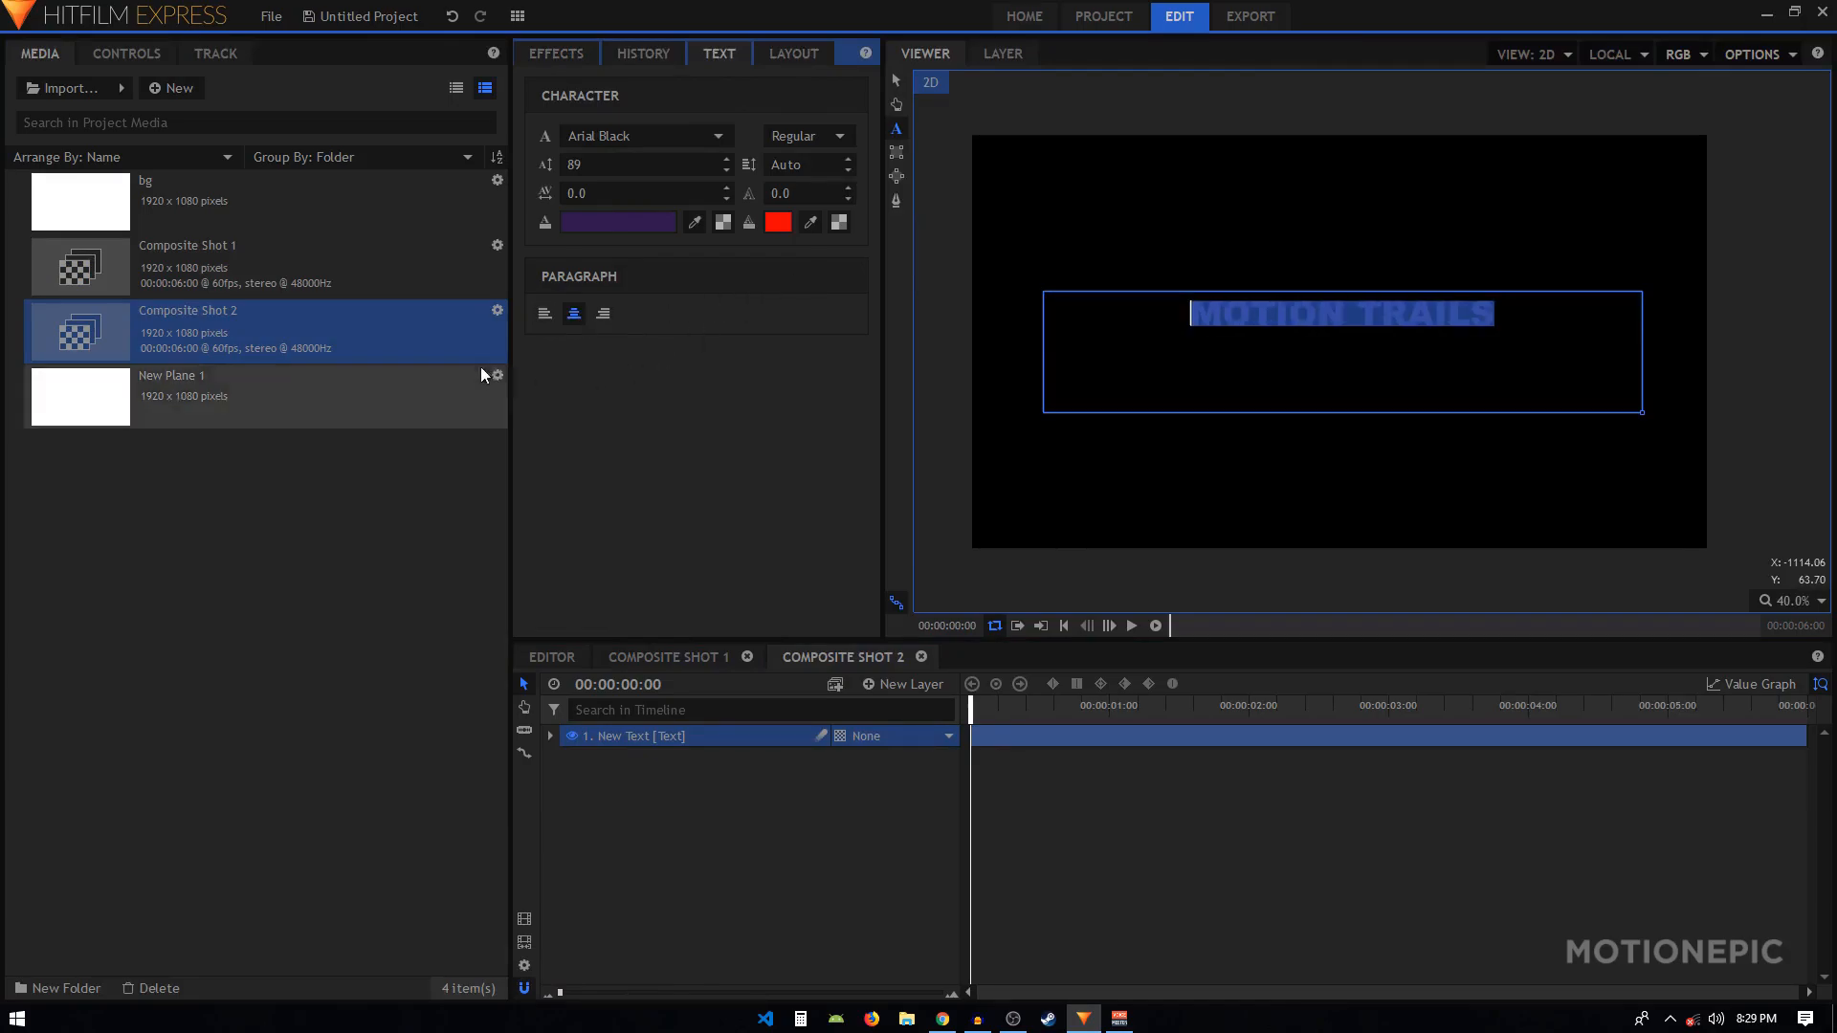
pyautogui.moveTo(580, 166); pyautogui.dragTo(609, 166)
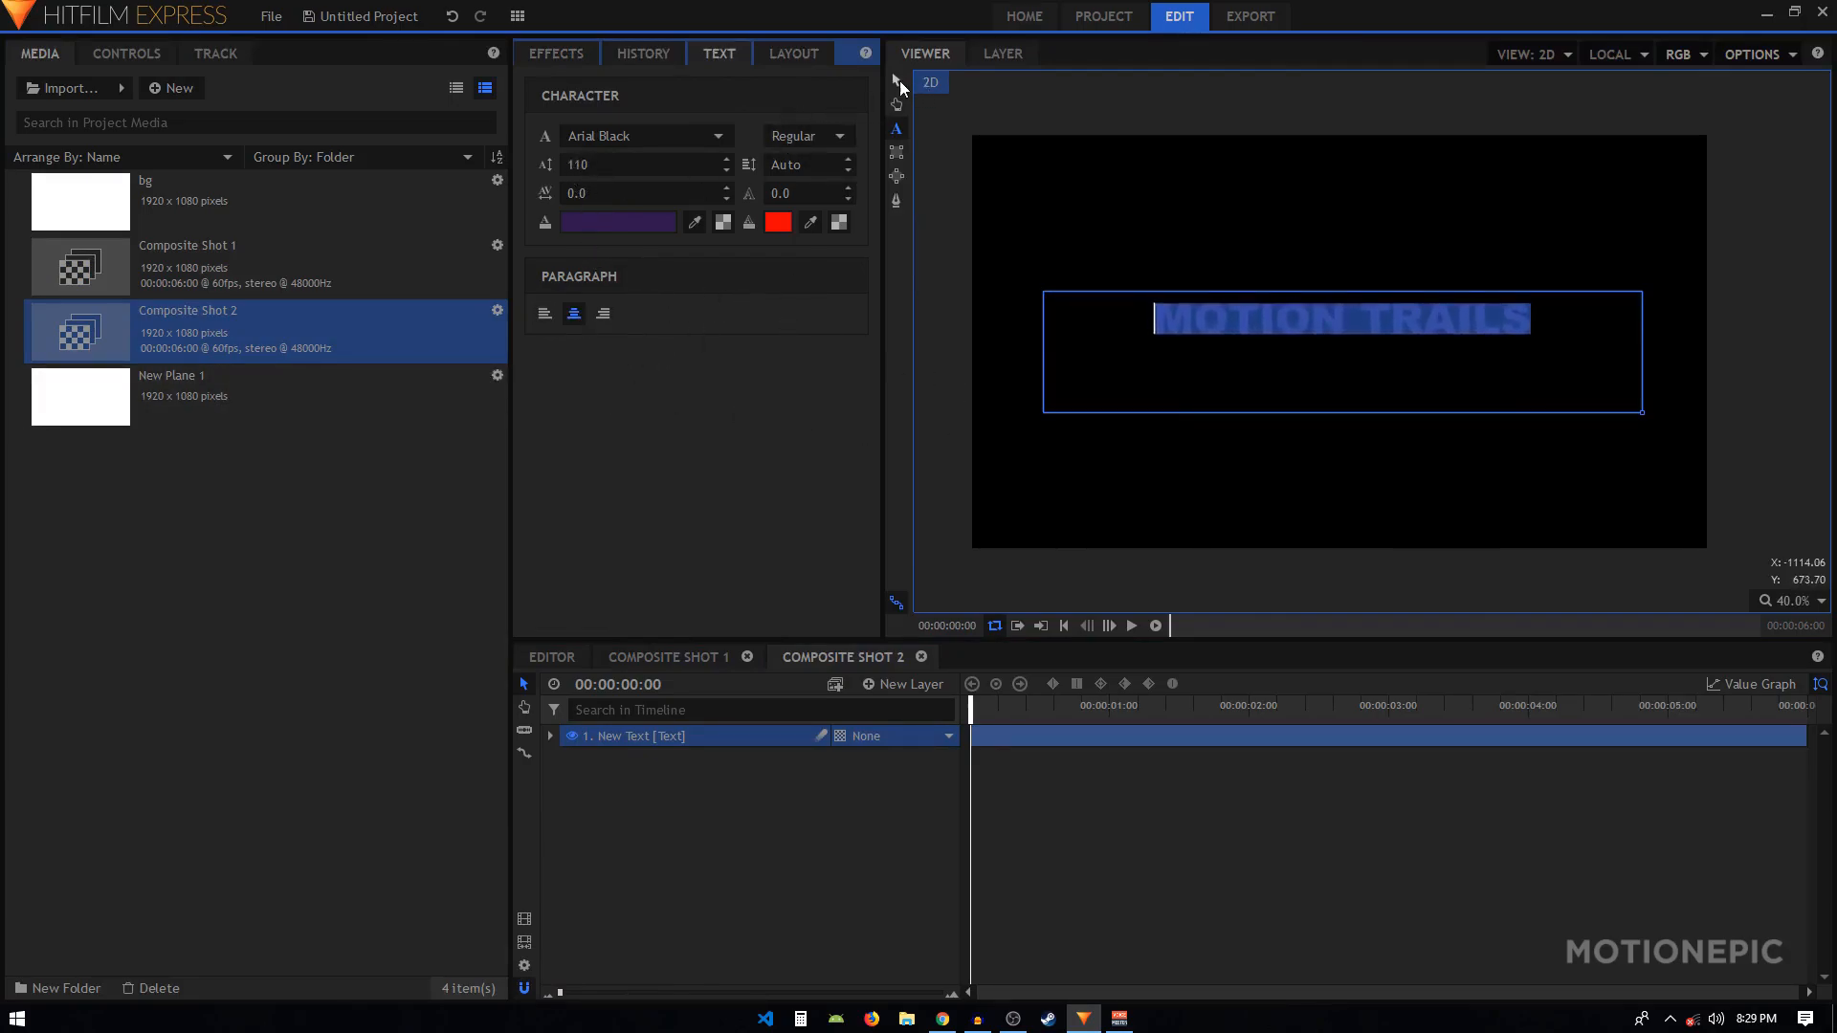
pyautogui.click(896, 81)
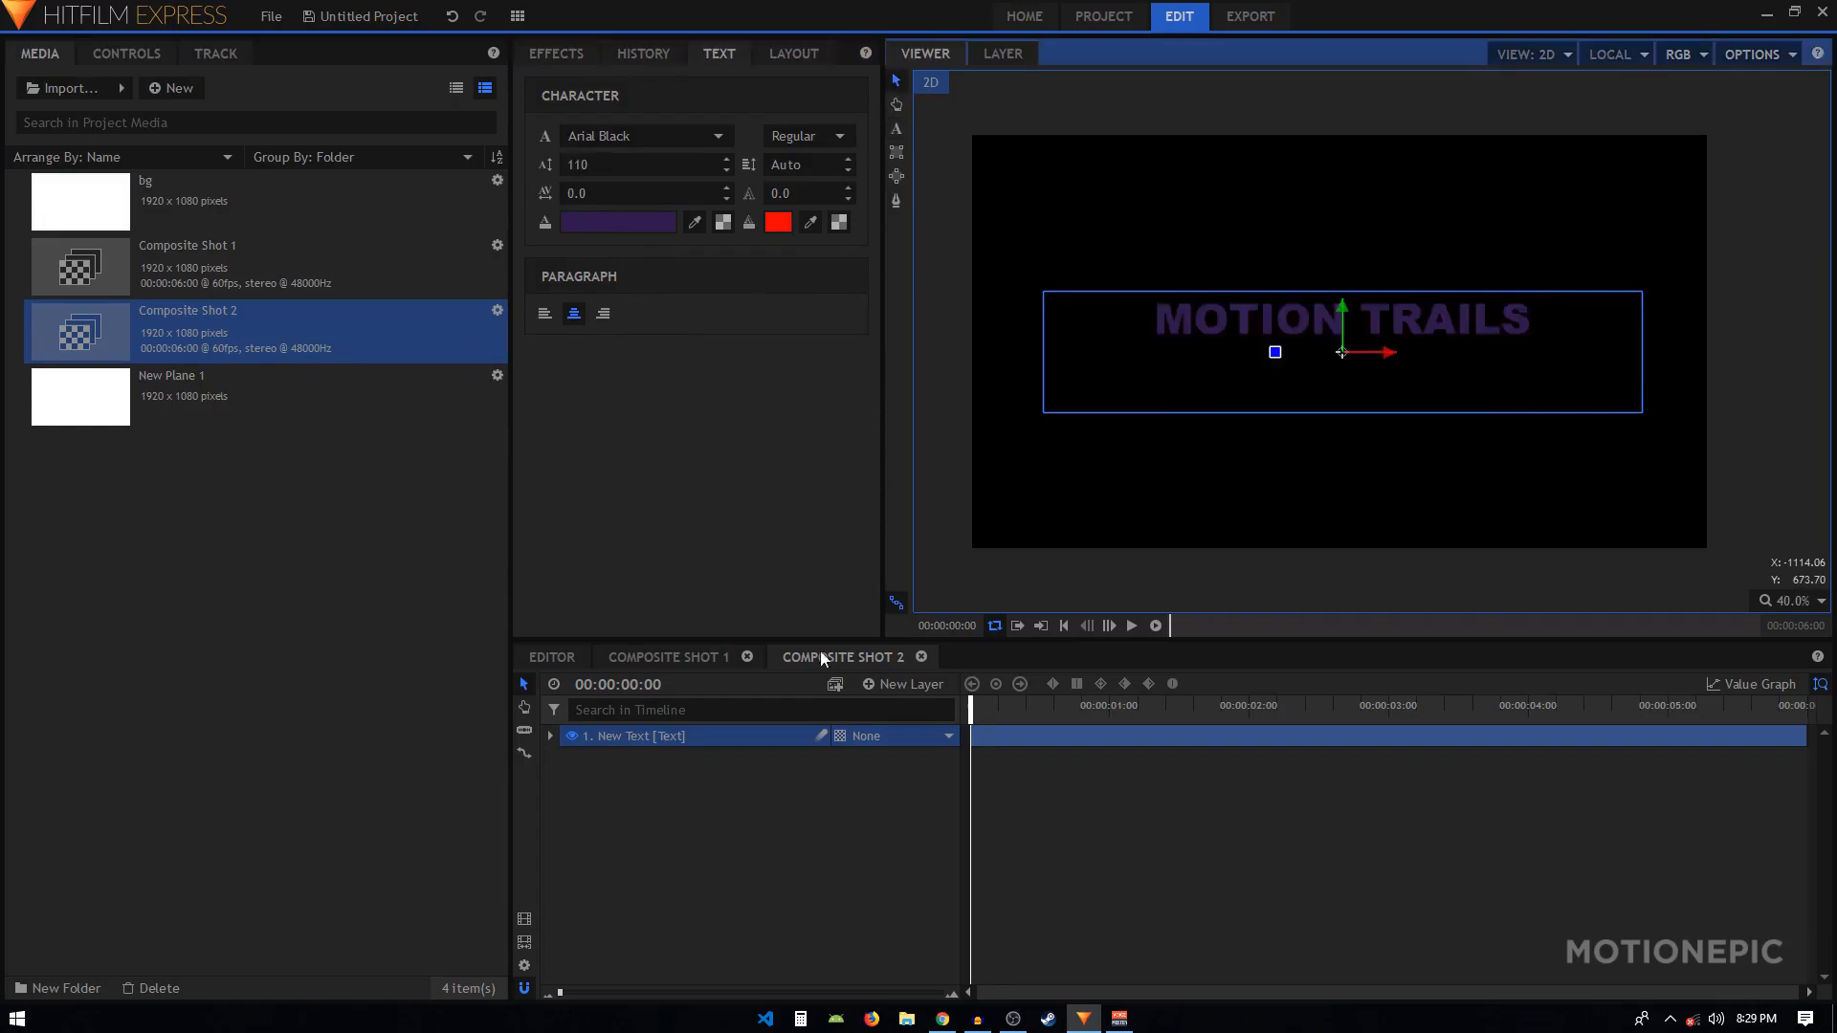
pyautogui.click(898, 129)
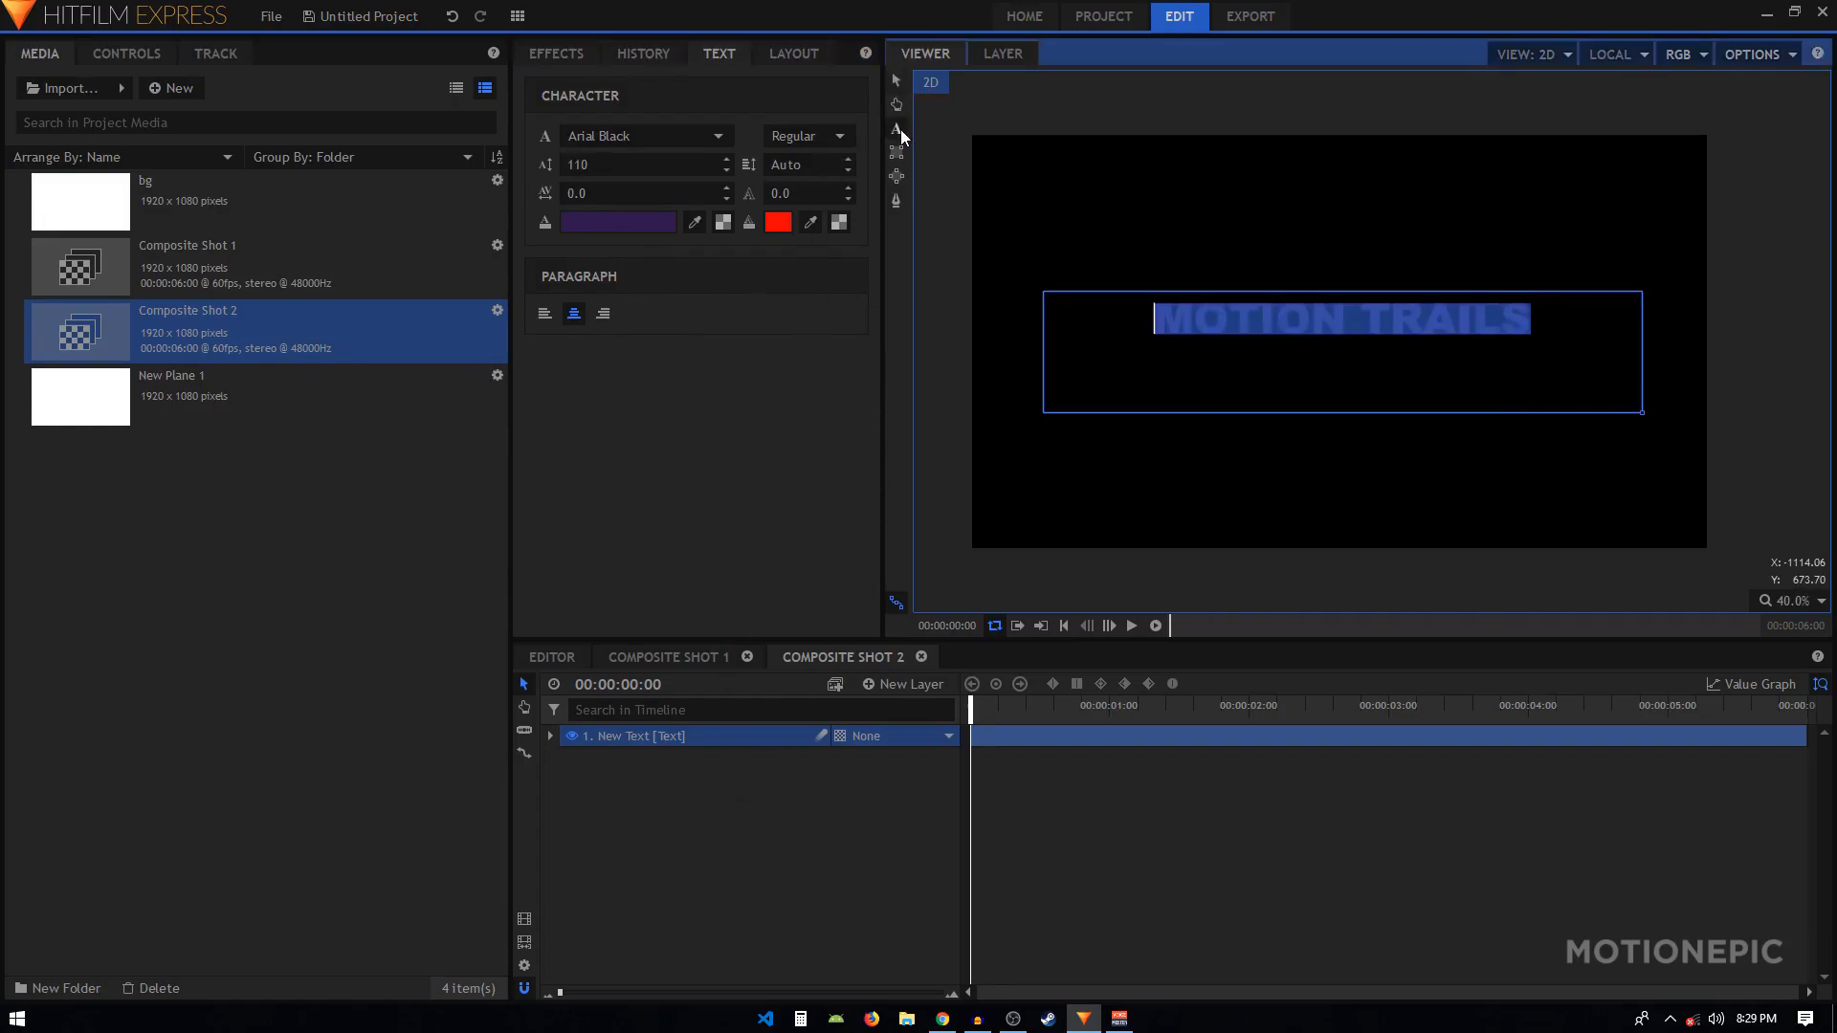
# Add the white bg plane to the composite shot beneath the text layer
pyautogui.click(668, 823)
pyautogui.click(206, 203)
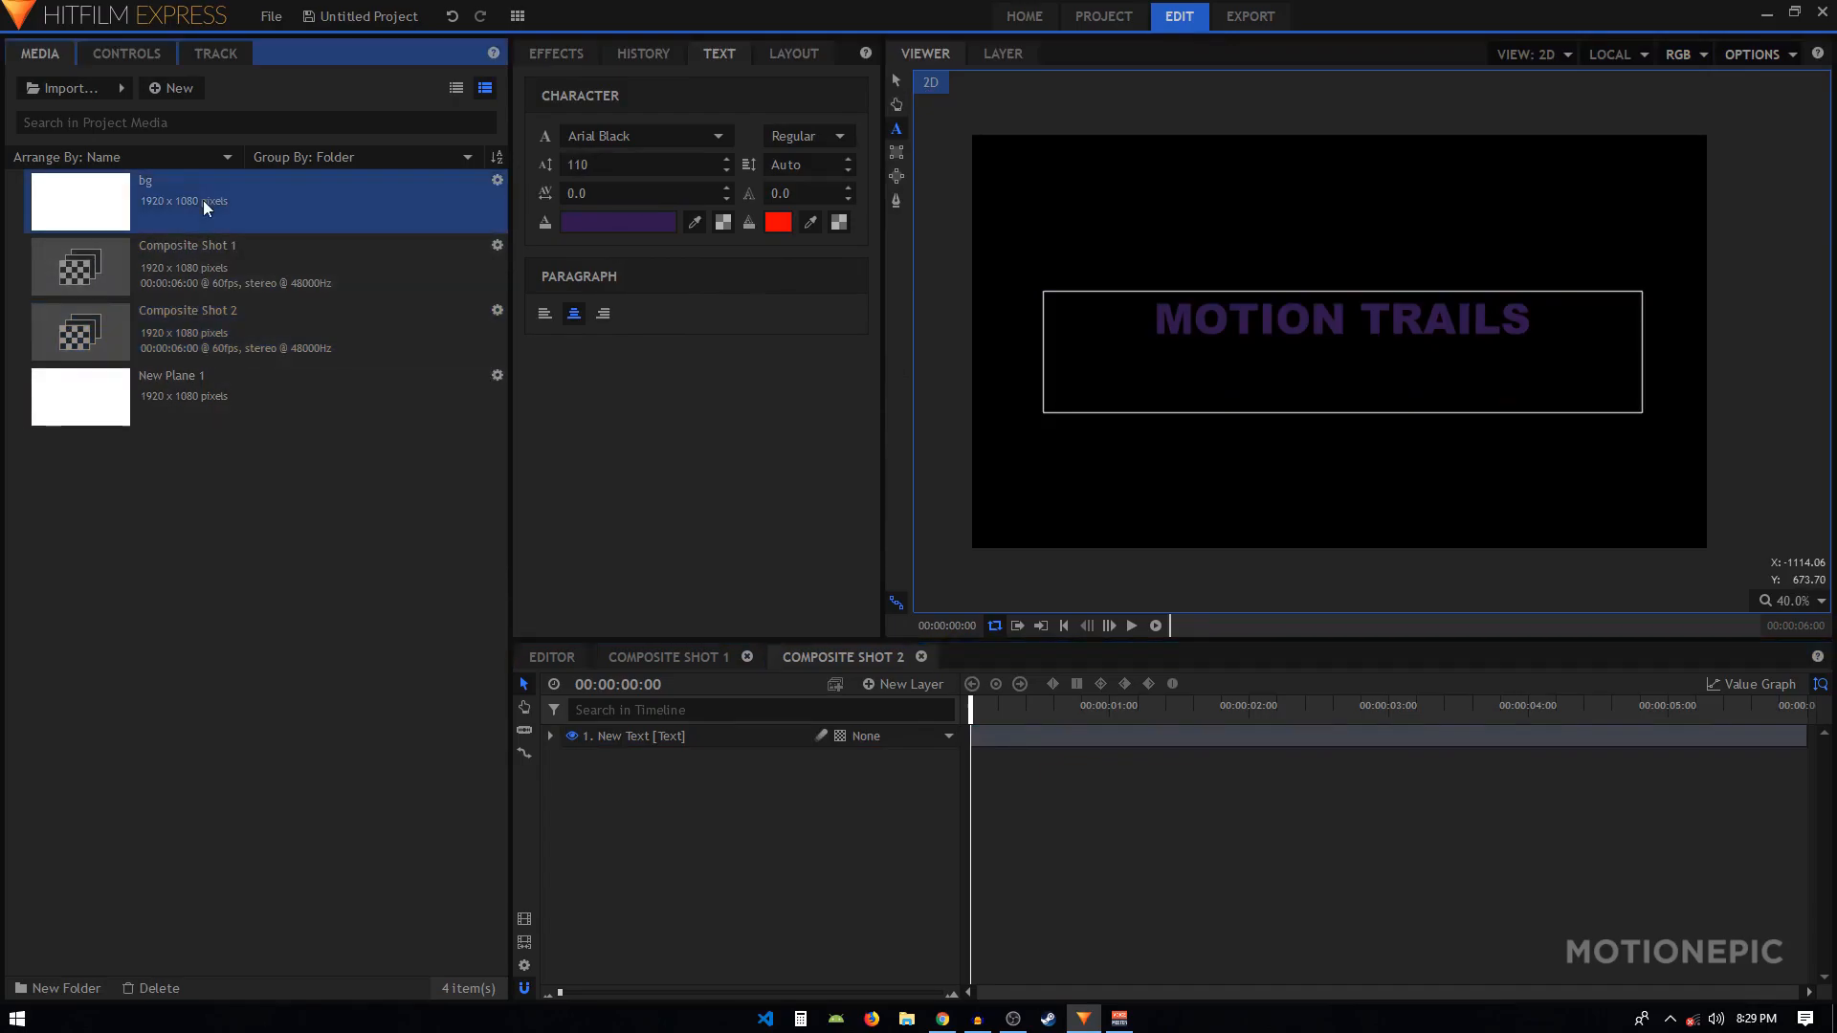
pyautogui.moveTo(202, 192); pyautogui.dragTo(713, 770)
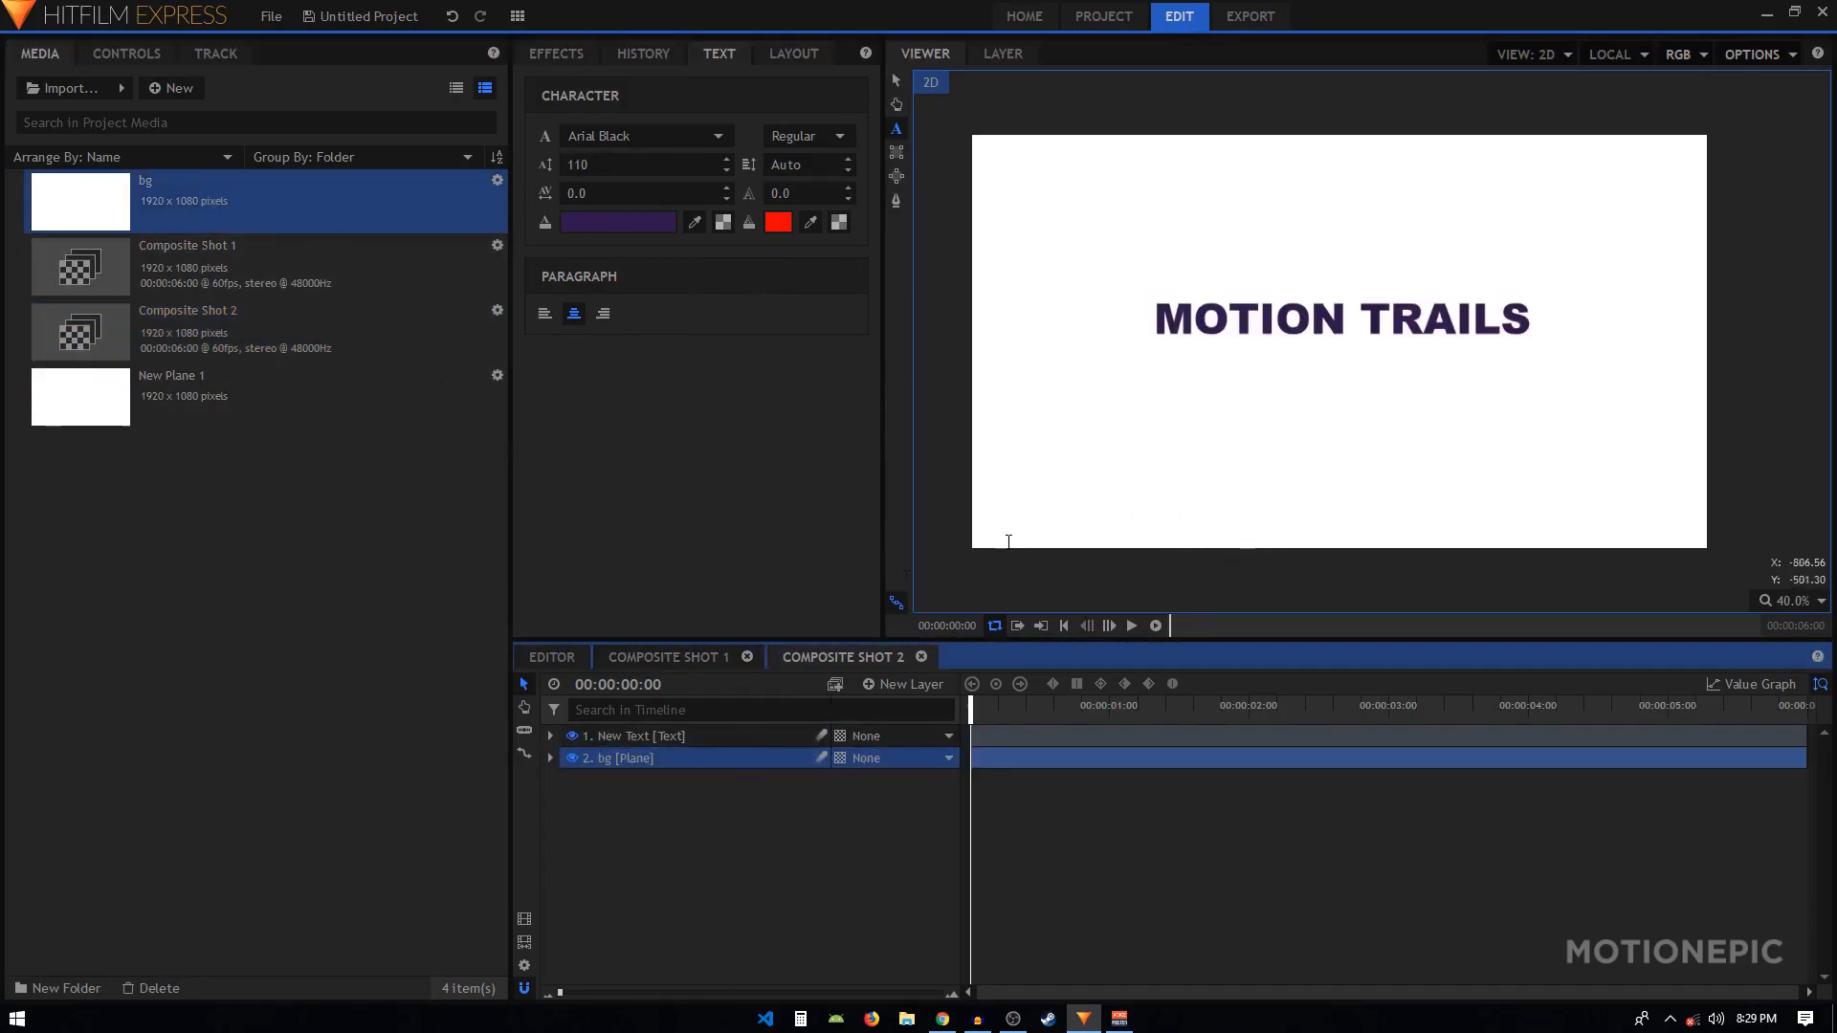
# Expand the text layer's transform properties and rename the layer as "main text"
pyautogui.click(680, 737)
pyautogui.click(550, 737)
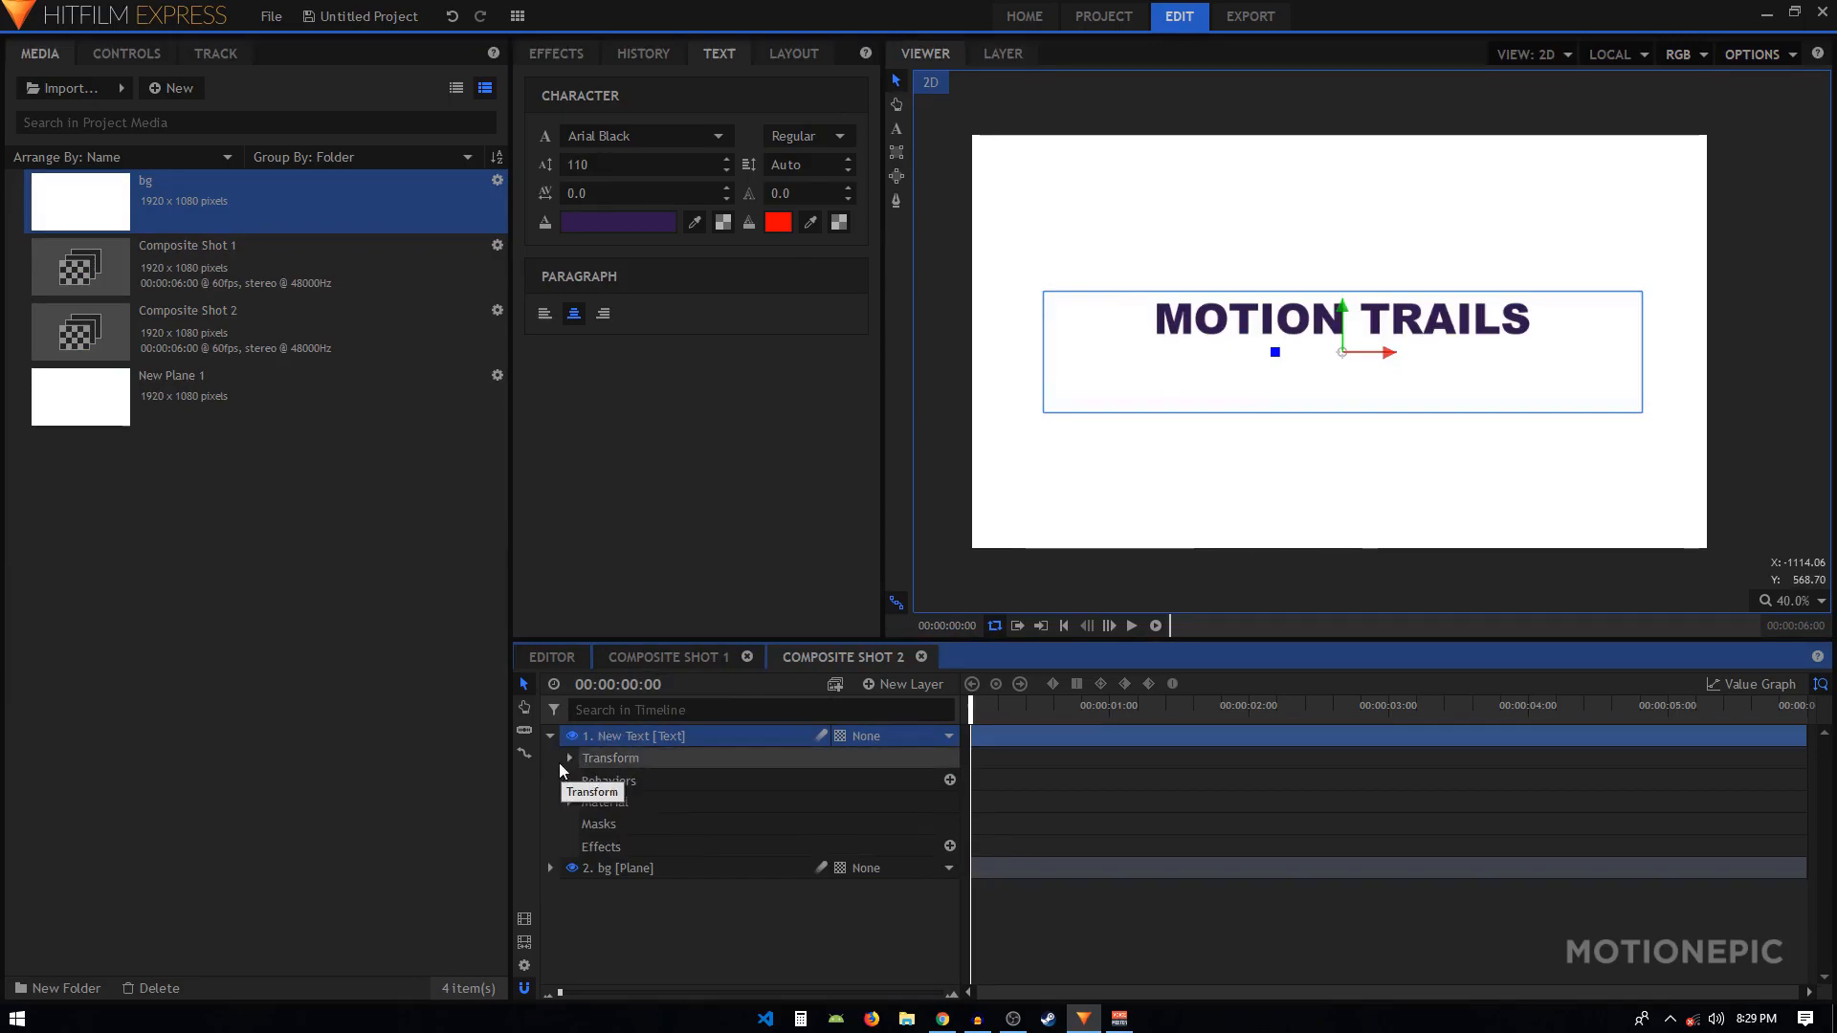
pyautogui.click(571, 759)
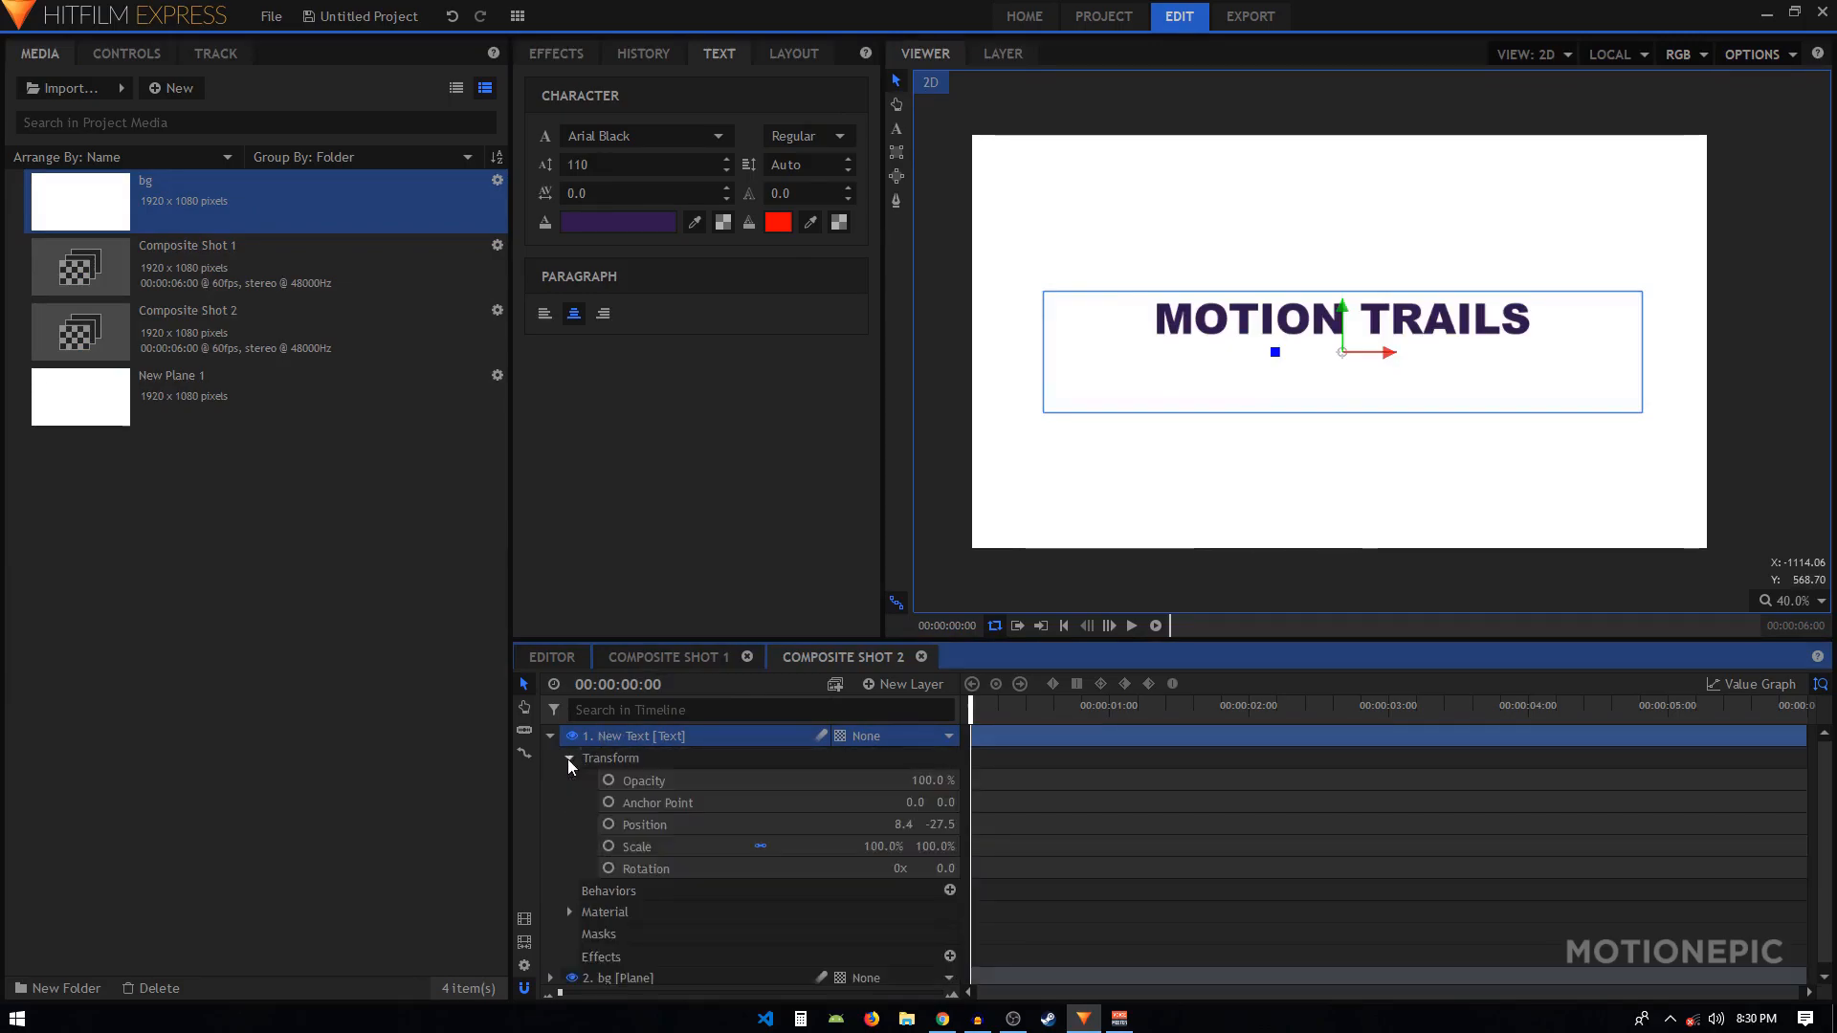
pyautogui.doubleClick(626, 741)
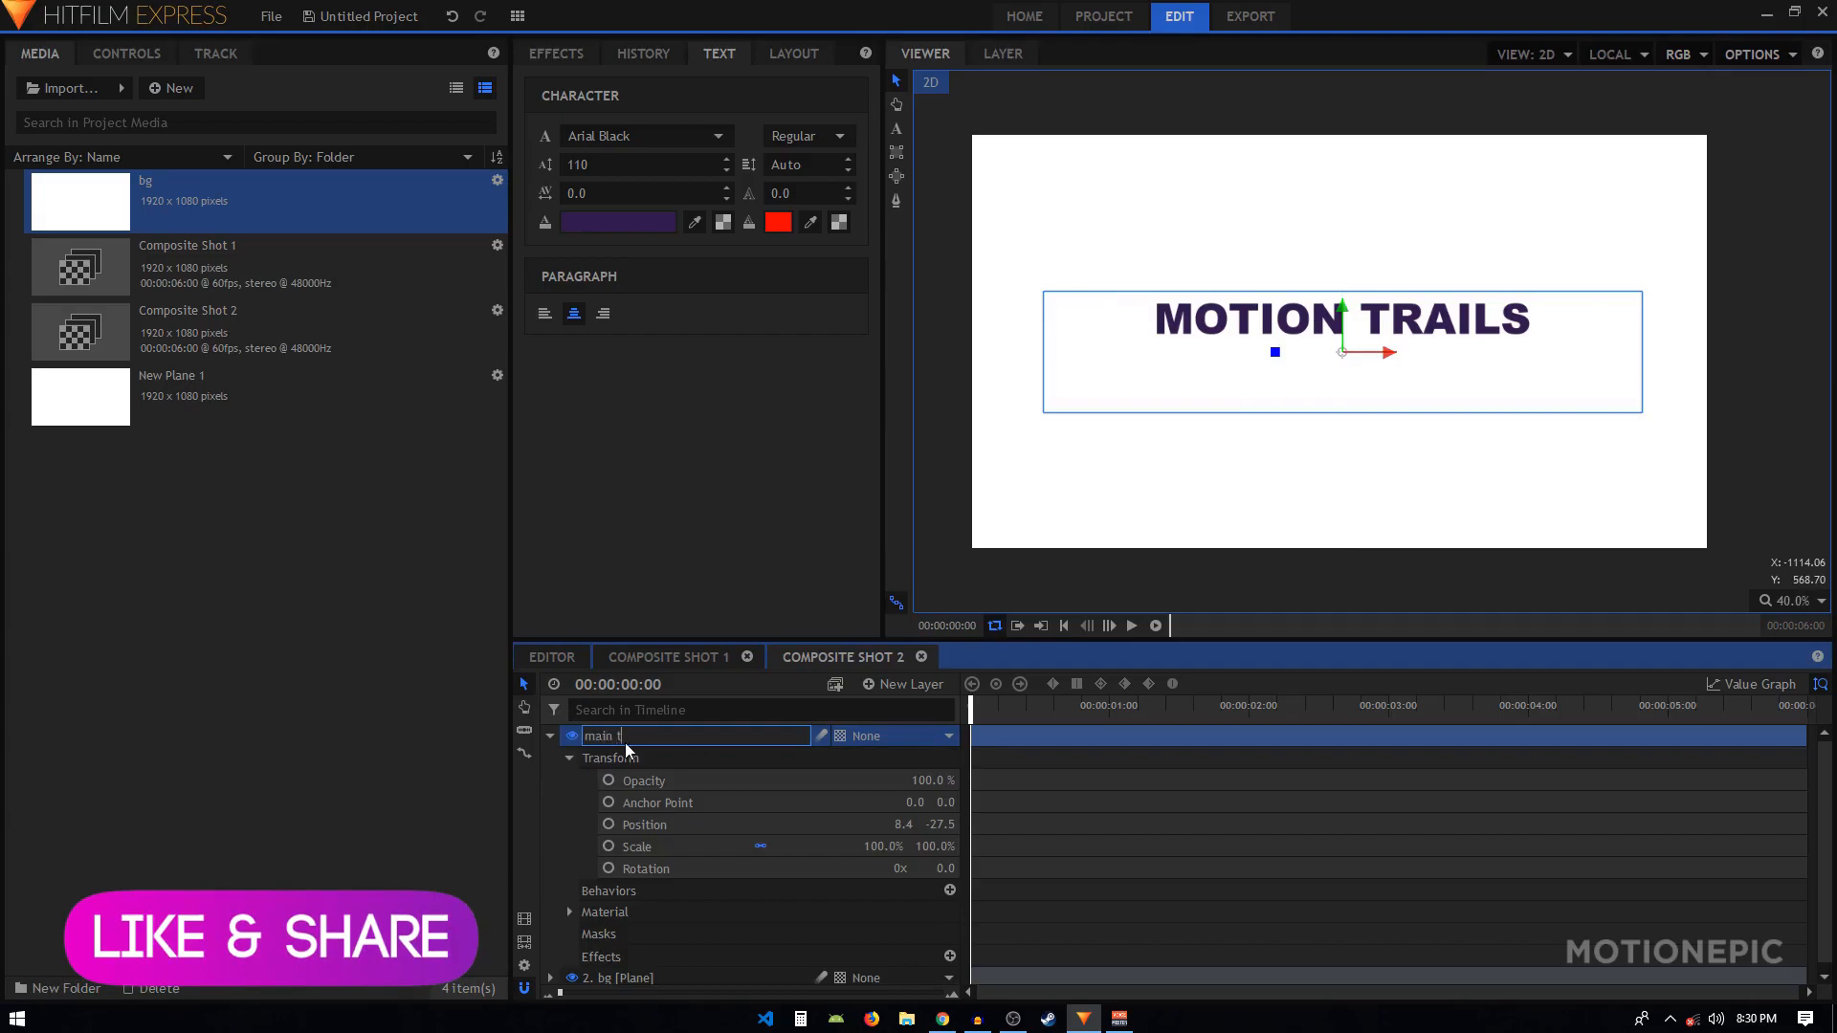
pyautogui.write('main text')
pyautogui.press('Return')
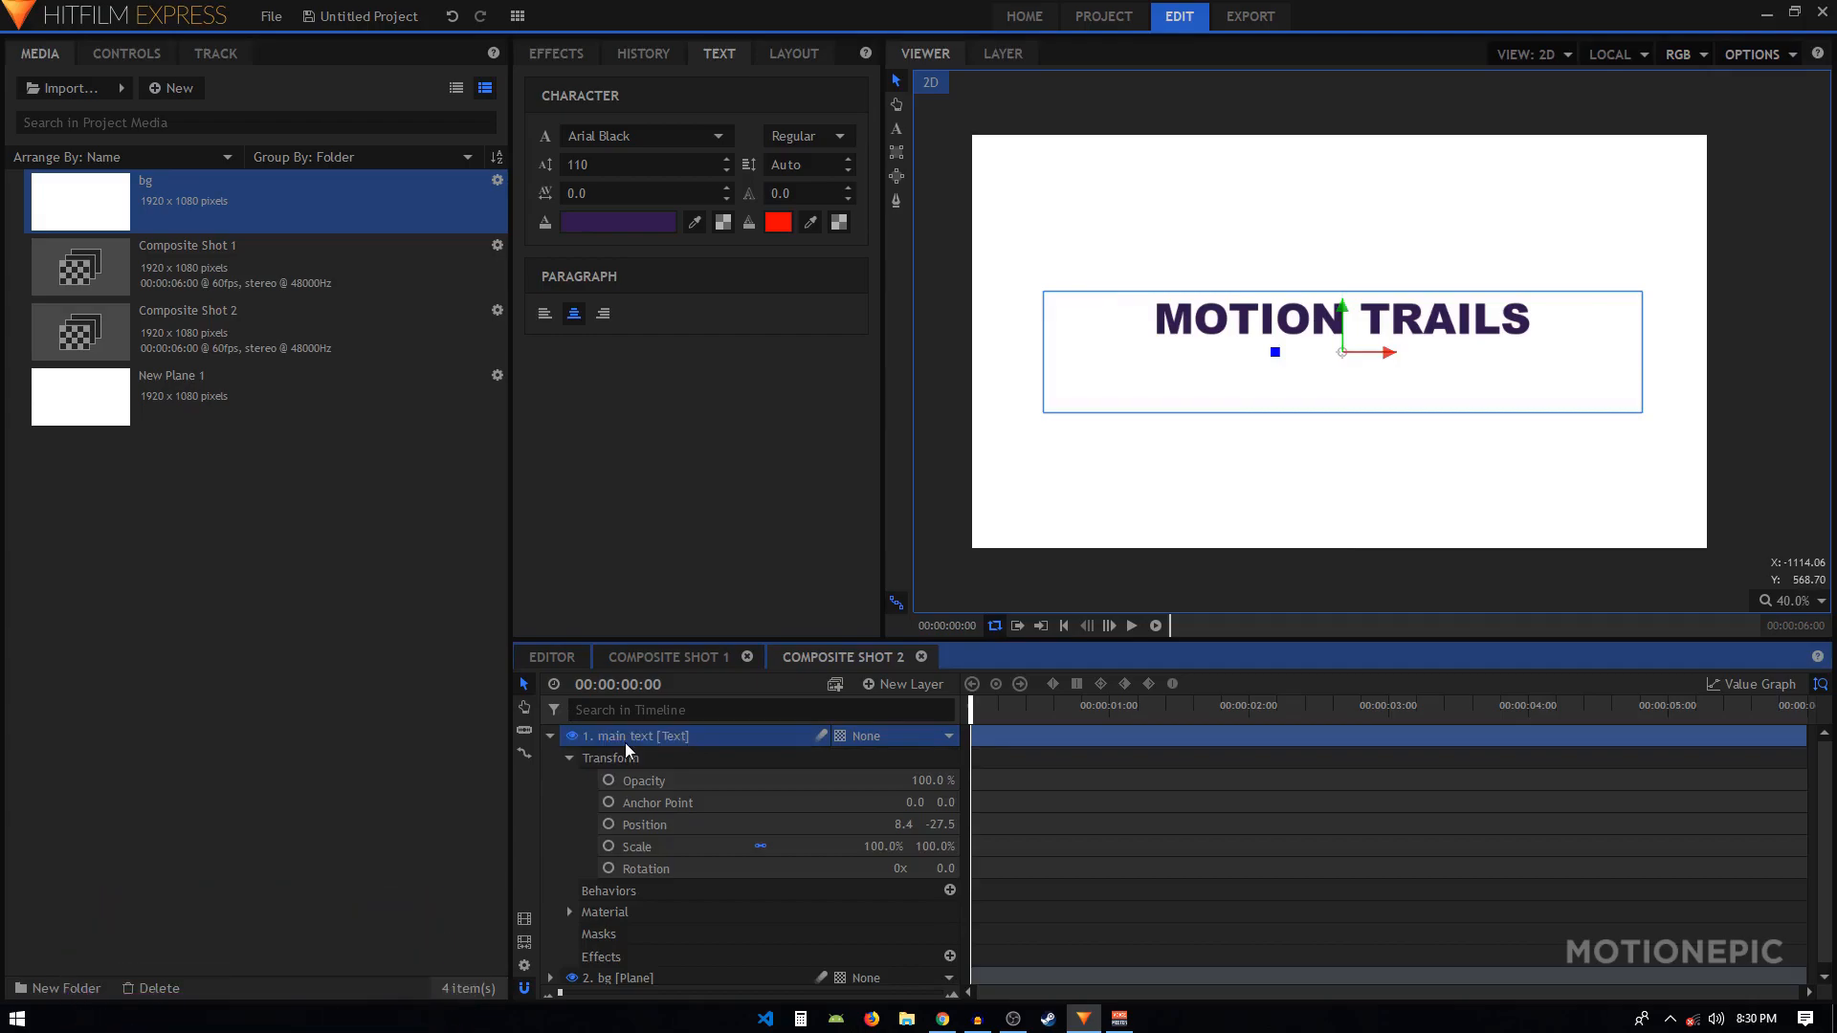
# Keyframe the main text's position at frame 0, moving it off the frame's upper-left corner to about -958, 616
pyautogui.click(609, 825)
pyautogui.click(980, 709)
pyautogui.moveTo(995, 714); pyautogui.dragTo(971, 713)
pyautogui.scroll(-1, 1367, 358)
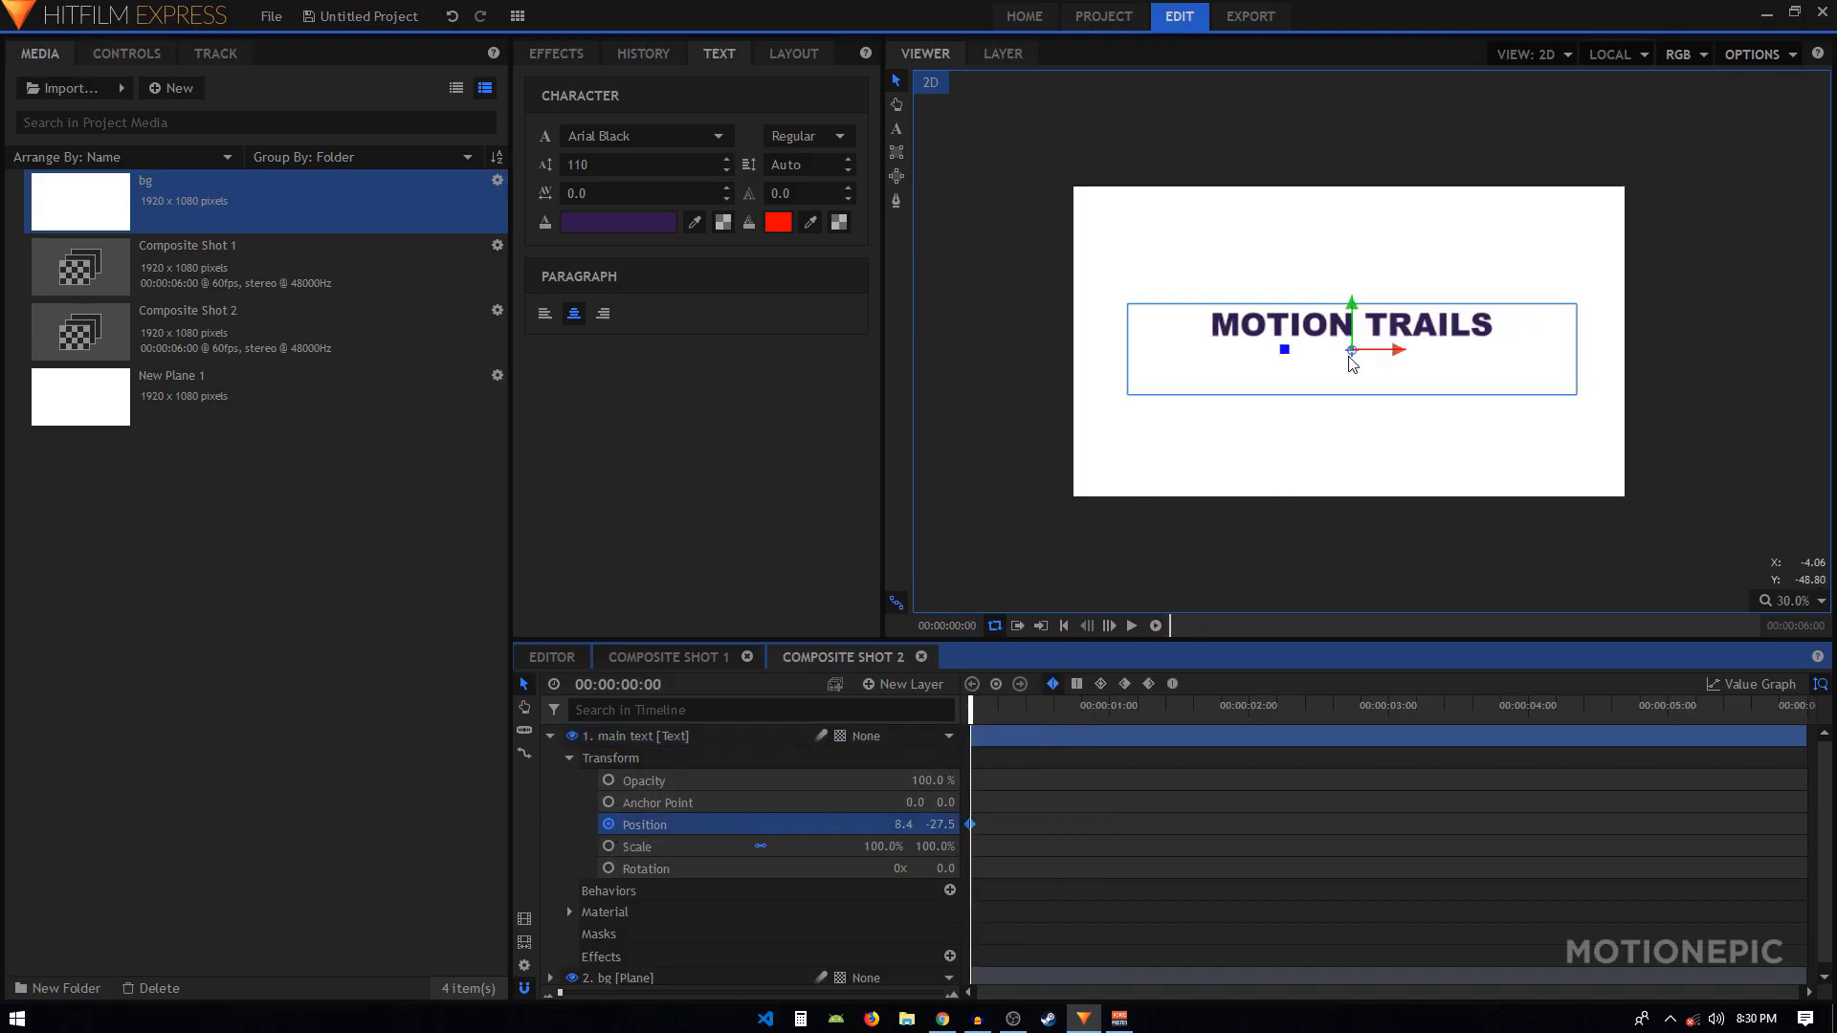
pyautogui.moveTo(1351, 356); pyautogui.dragTo(1072, 170)
# Add position keyframes moving the text to about -365, -168 at 00:00:01:00 and up near the frame's centre at 00:00:01:46
pyautogui.moveTo(1087, 727); pyautogui.dragTo(1107, 746)
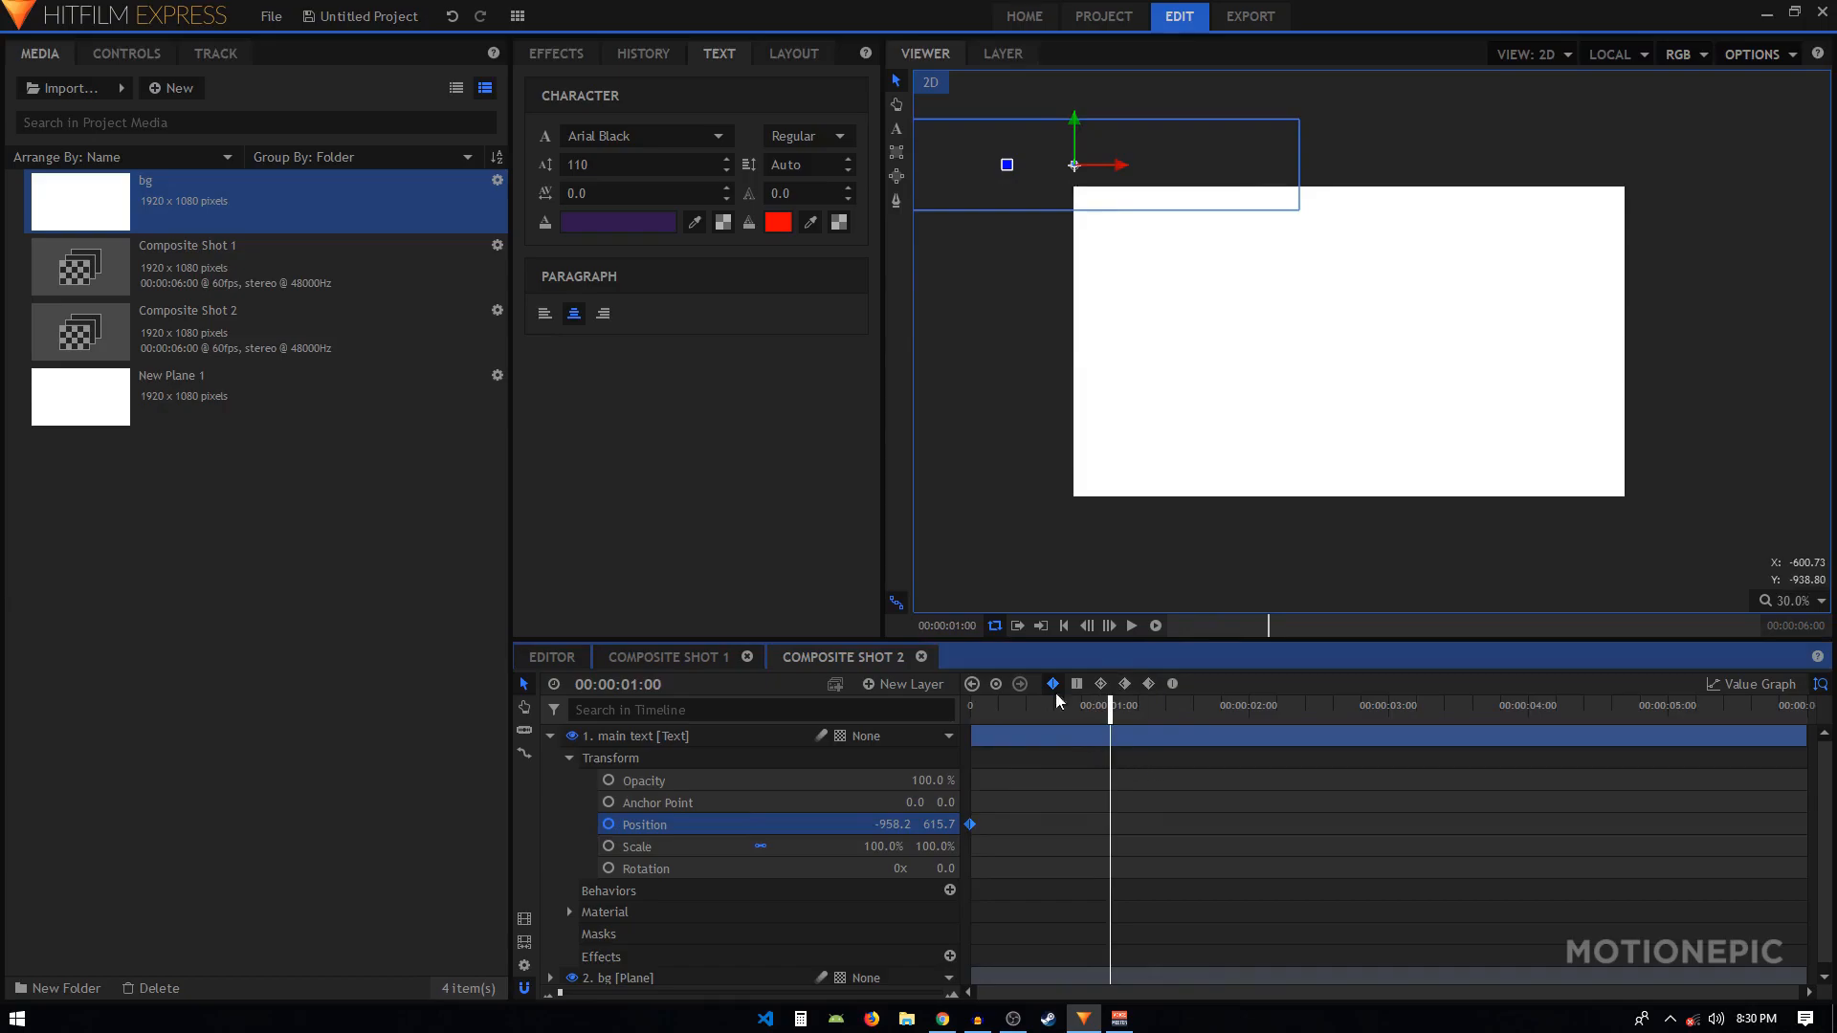
pyautogui.moveTo(1075, 170); pyautogui.dragTo(1247, 398)
pyautogui.moveTo(1210, 717); pyautogui.dragTo(1217, 715)
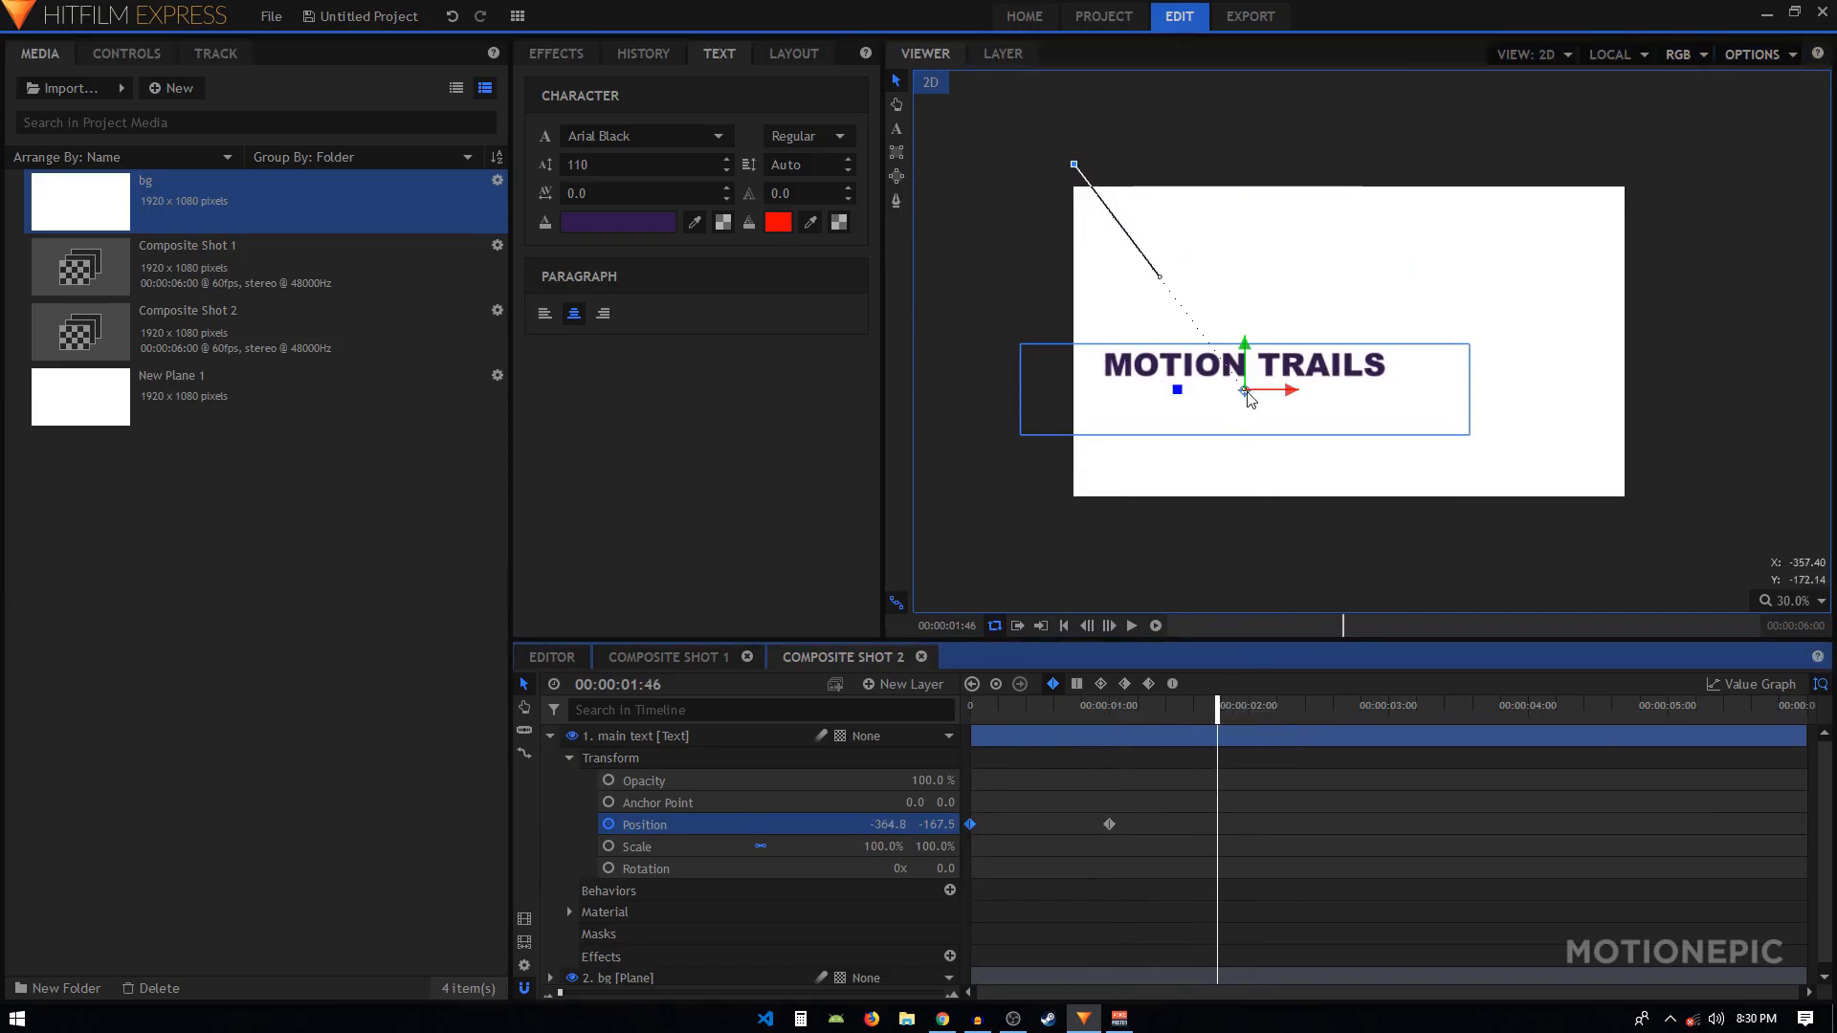
pyautogui.moveTo(1244, 397); pyautogui.dragTo(1286, 316)
# Add position keyframes moving the text to the frame's lower right around 2.6 seconds and back to centre, about -8, -78, at 00:00:03:34
pyautogui.moveTo(1218, 708); pyautogui.dragTo(1337, 710)
pyautogui.moveTo(1288, 322); pyautogui.dragTo(1464, 478)
pyautogui.moveTo(1353, 716); pyautogui.dragTo(1481, 718)
pyautogui.moveTo(1461, 473); pyautogui.dragTo(1348, 367)
# Play the text movement from the start to check the position animation
pyautogui.click(1060, 731)
pyautogui.press('Home')
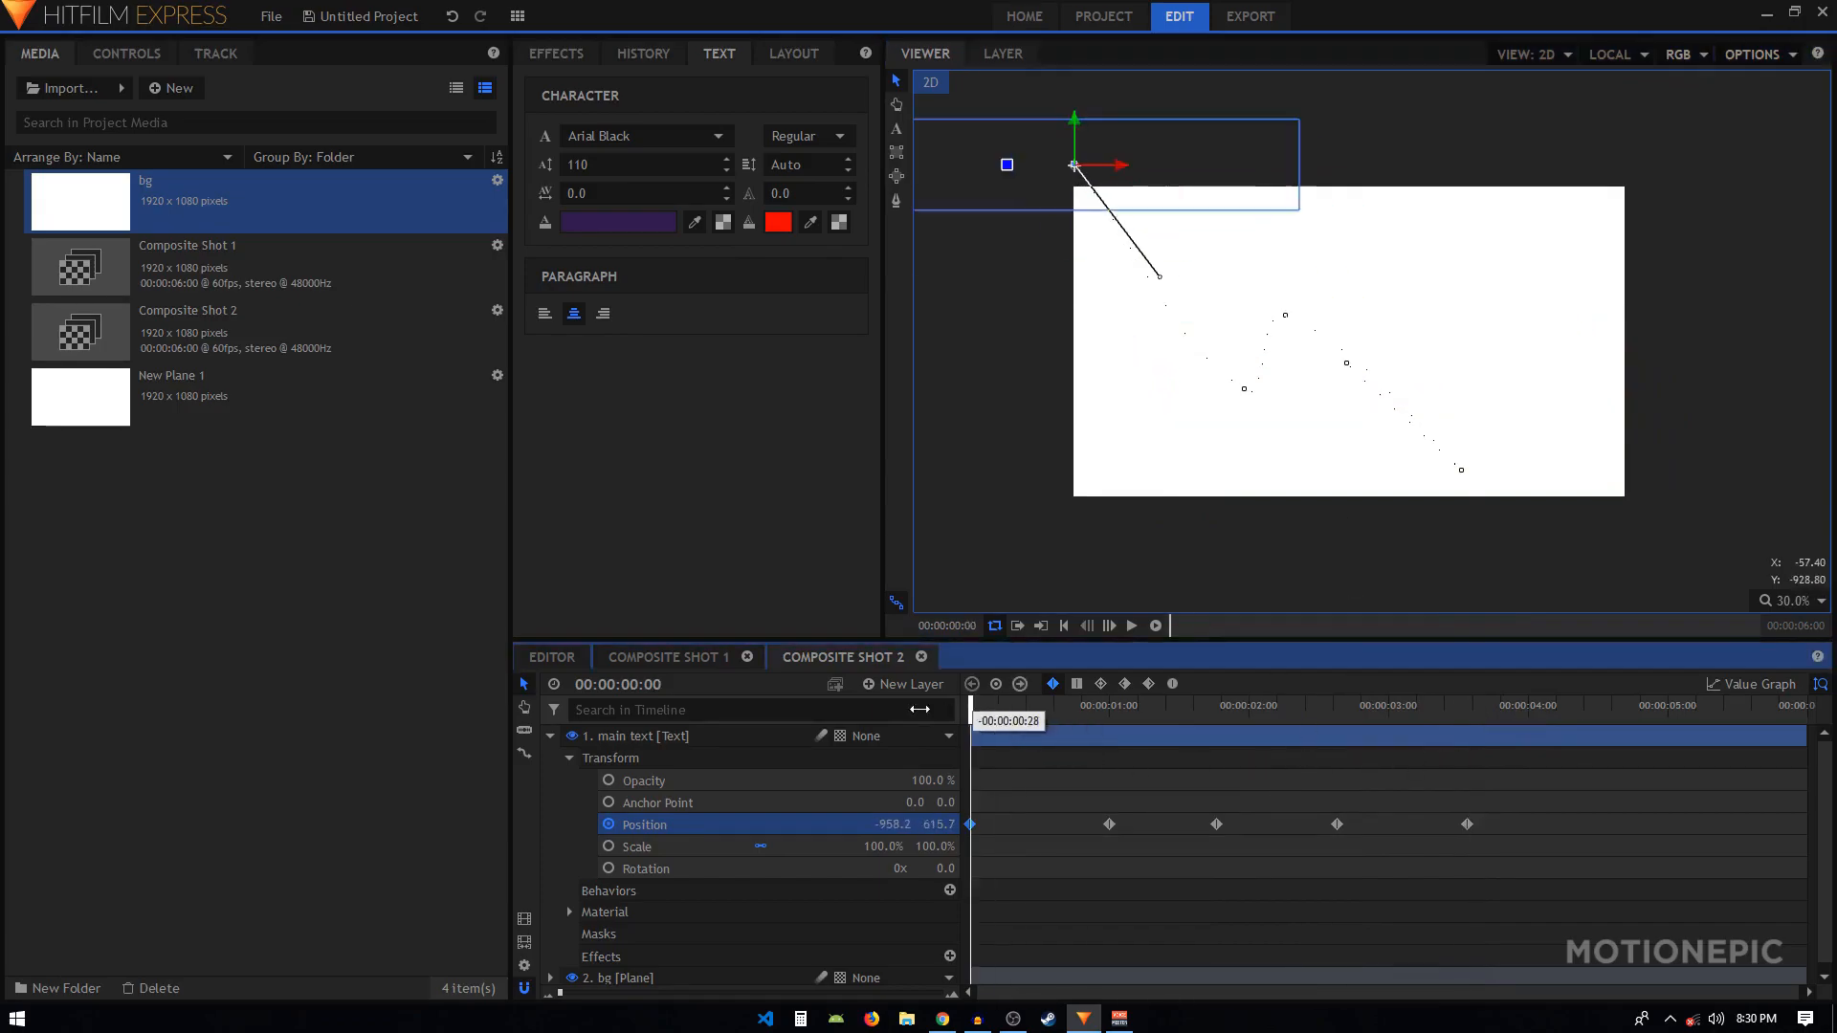
pyautogui.click(1014, 854)
pyautogui.press('space')
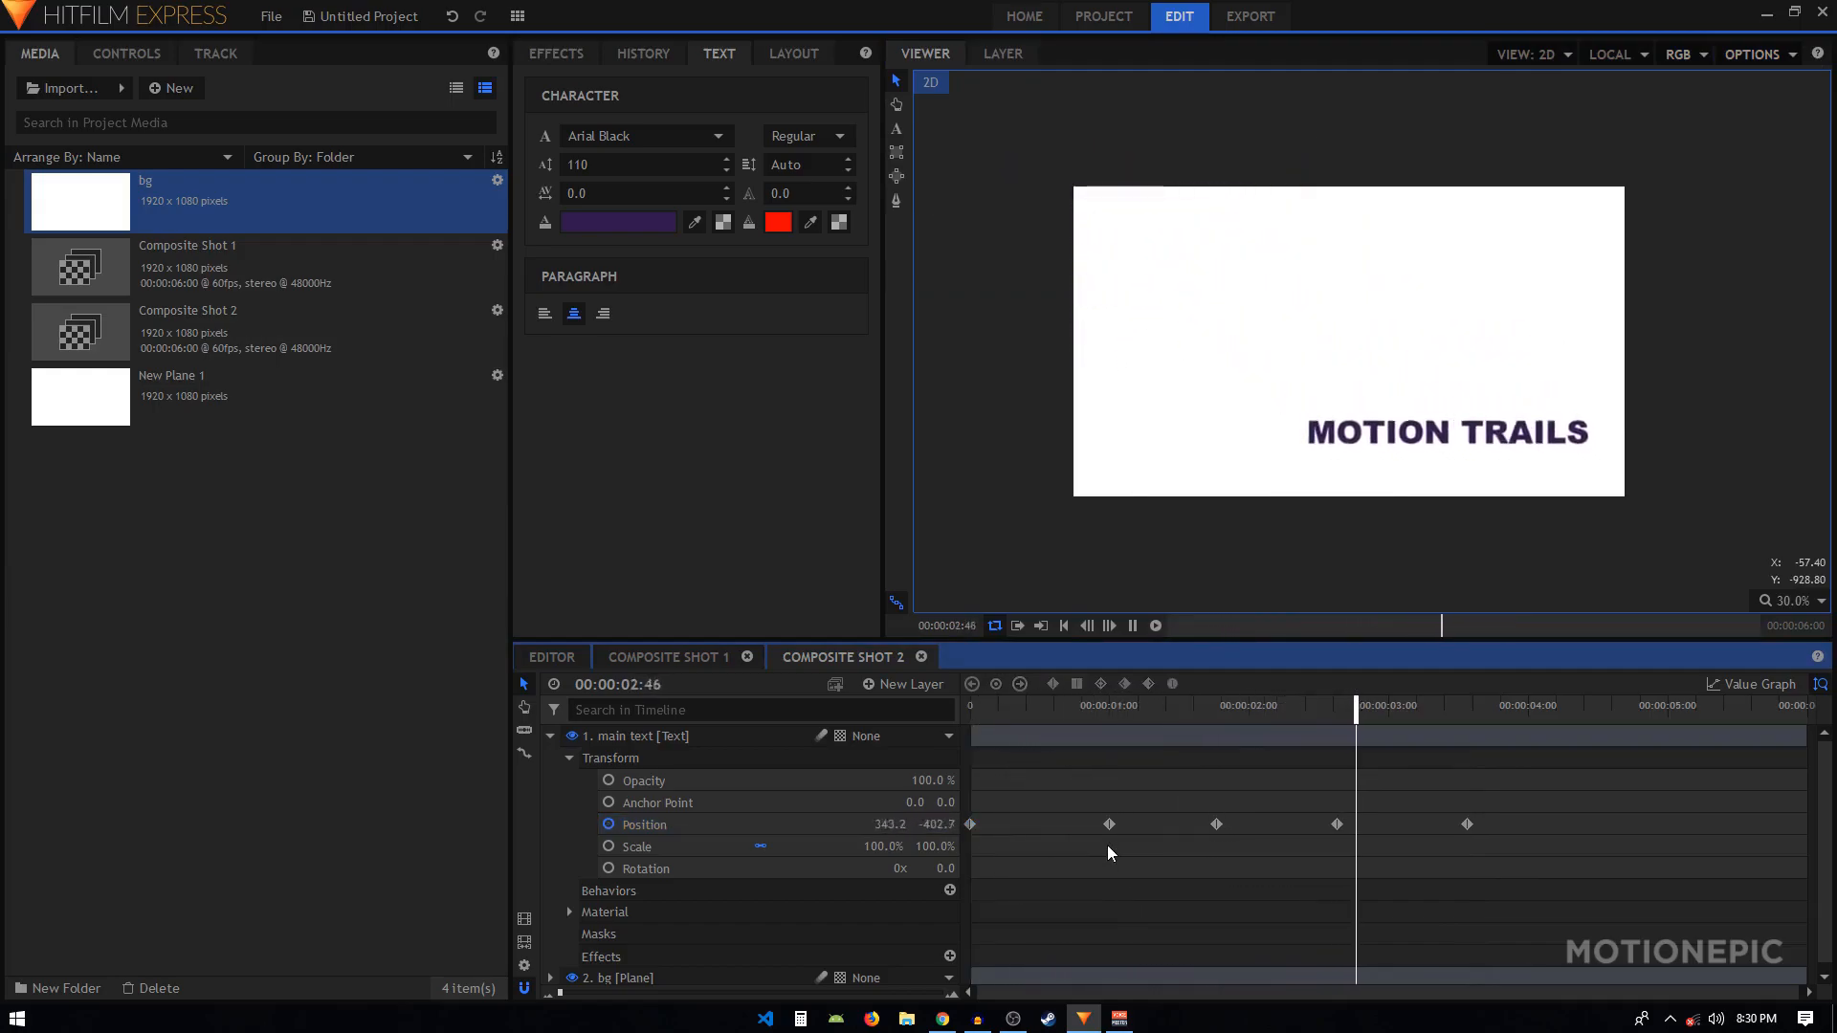
pyautogui.press('space')
# Set all the main text's position keyframes to Manual Bezier temporal interpolation and Linear spatial interpolation
pyautogui.moveTo(1531, 802); pyautogui.dragTo(952, 866)
pyautogui.rightClick(1468, 823)
pyautogui.moveTo(1614, 941)
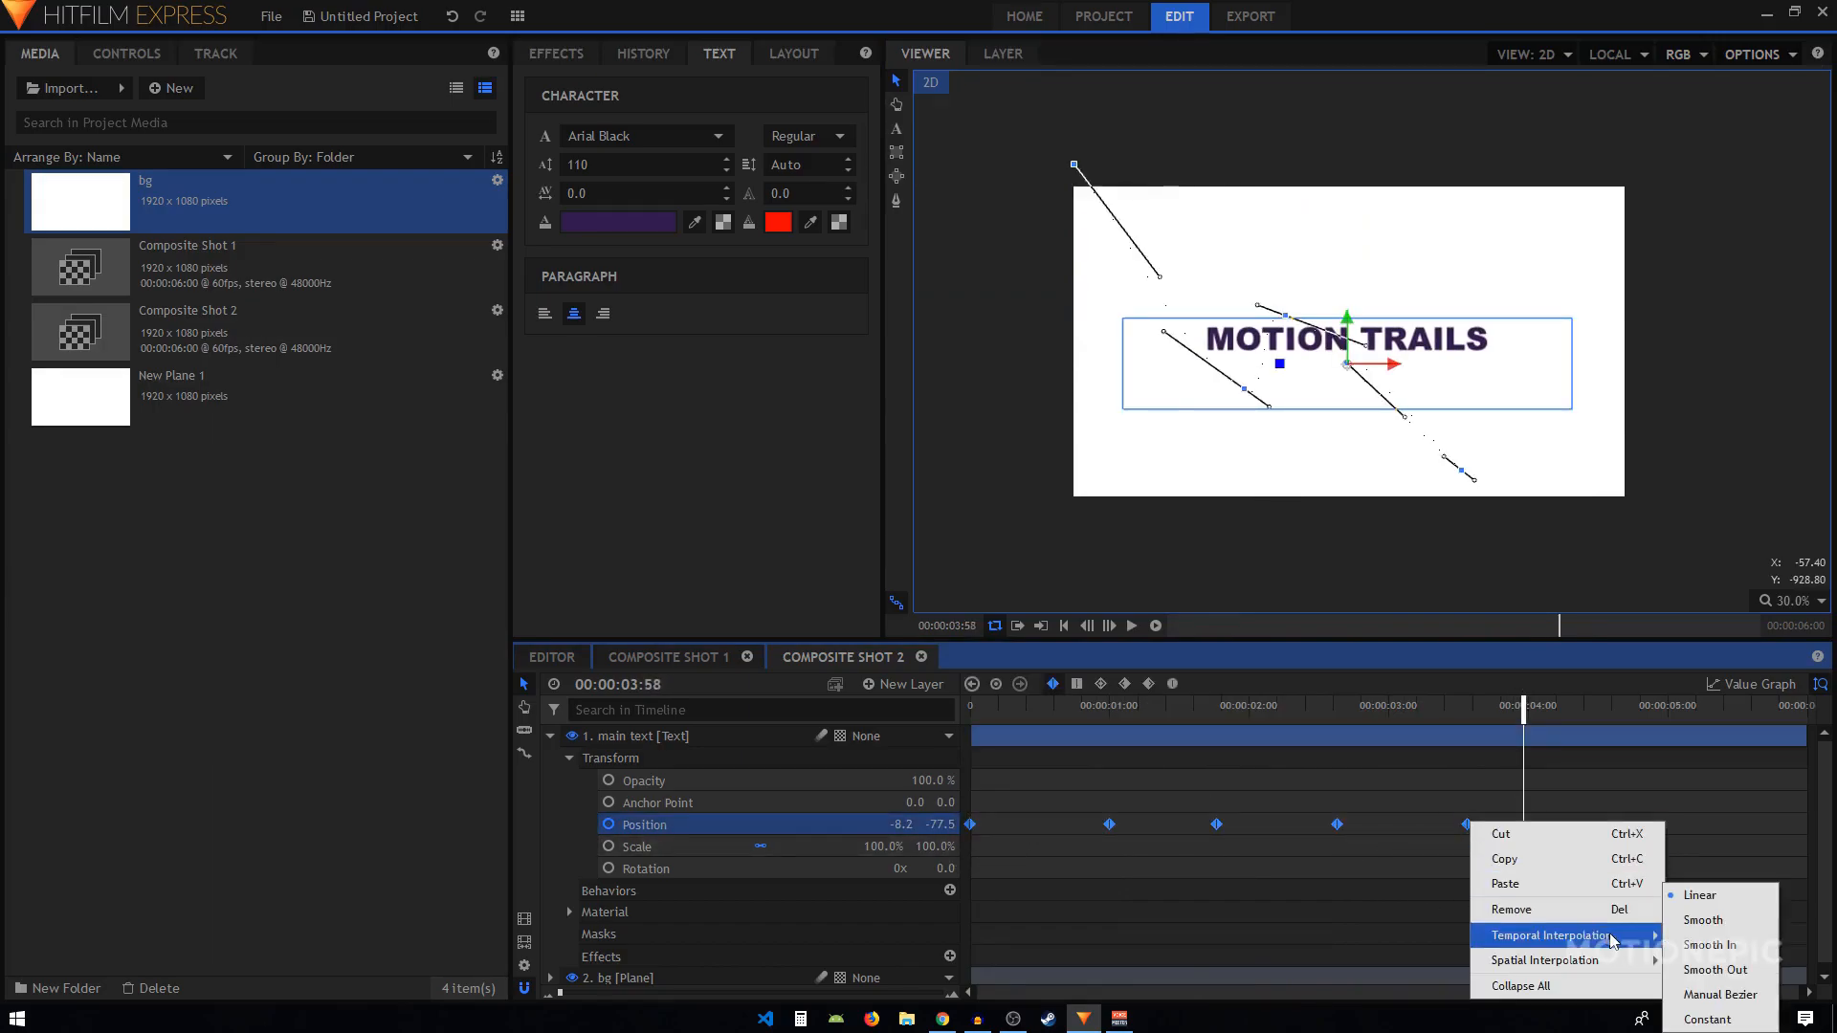
pyautogui.click(1723, 995)
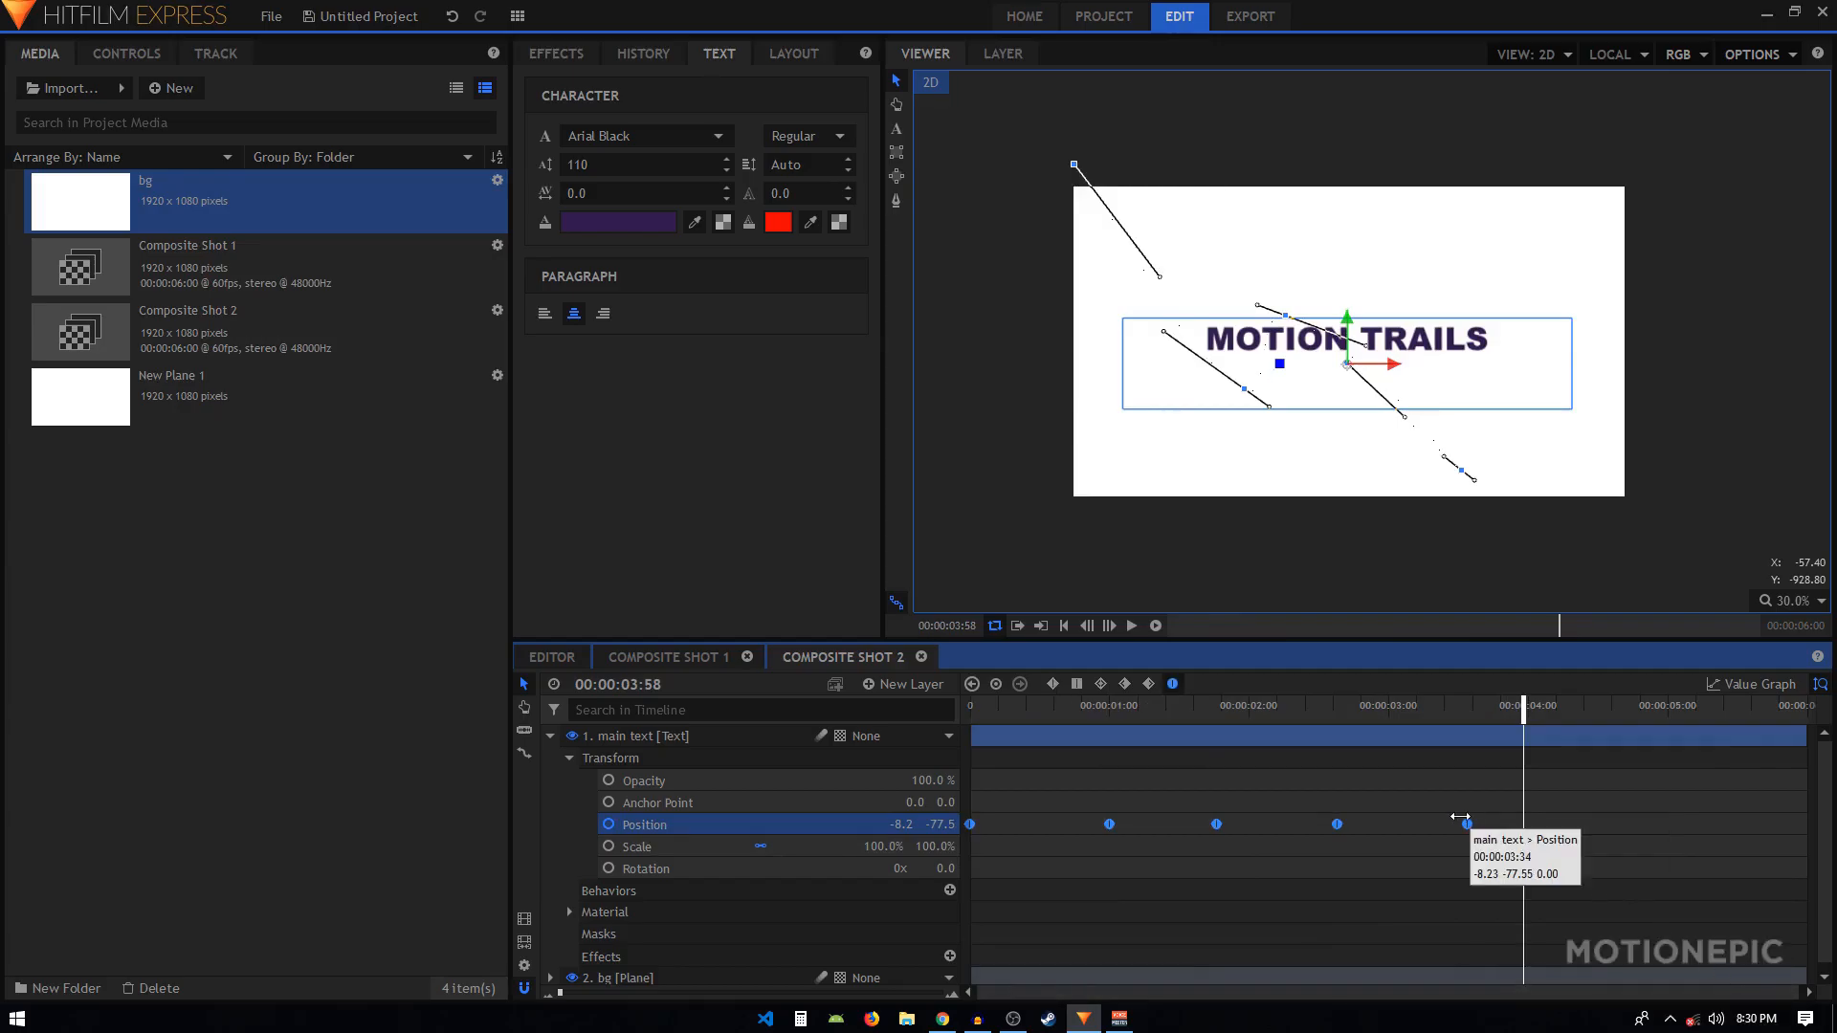
pyautogui.rightClick(1466, 824)
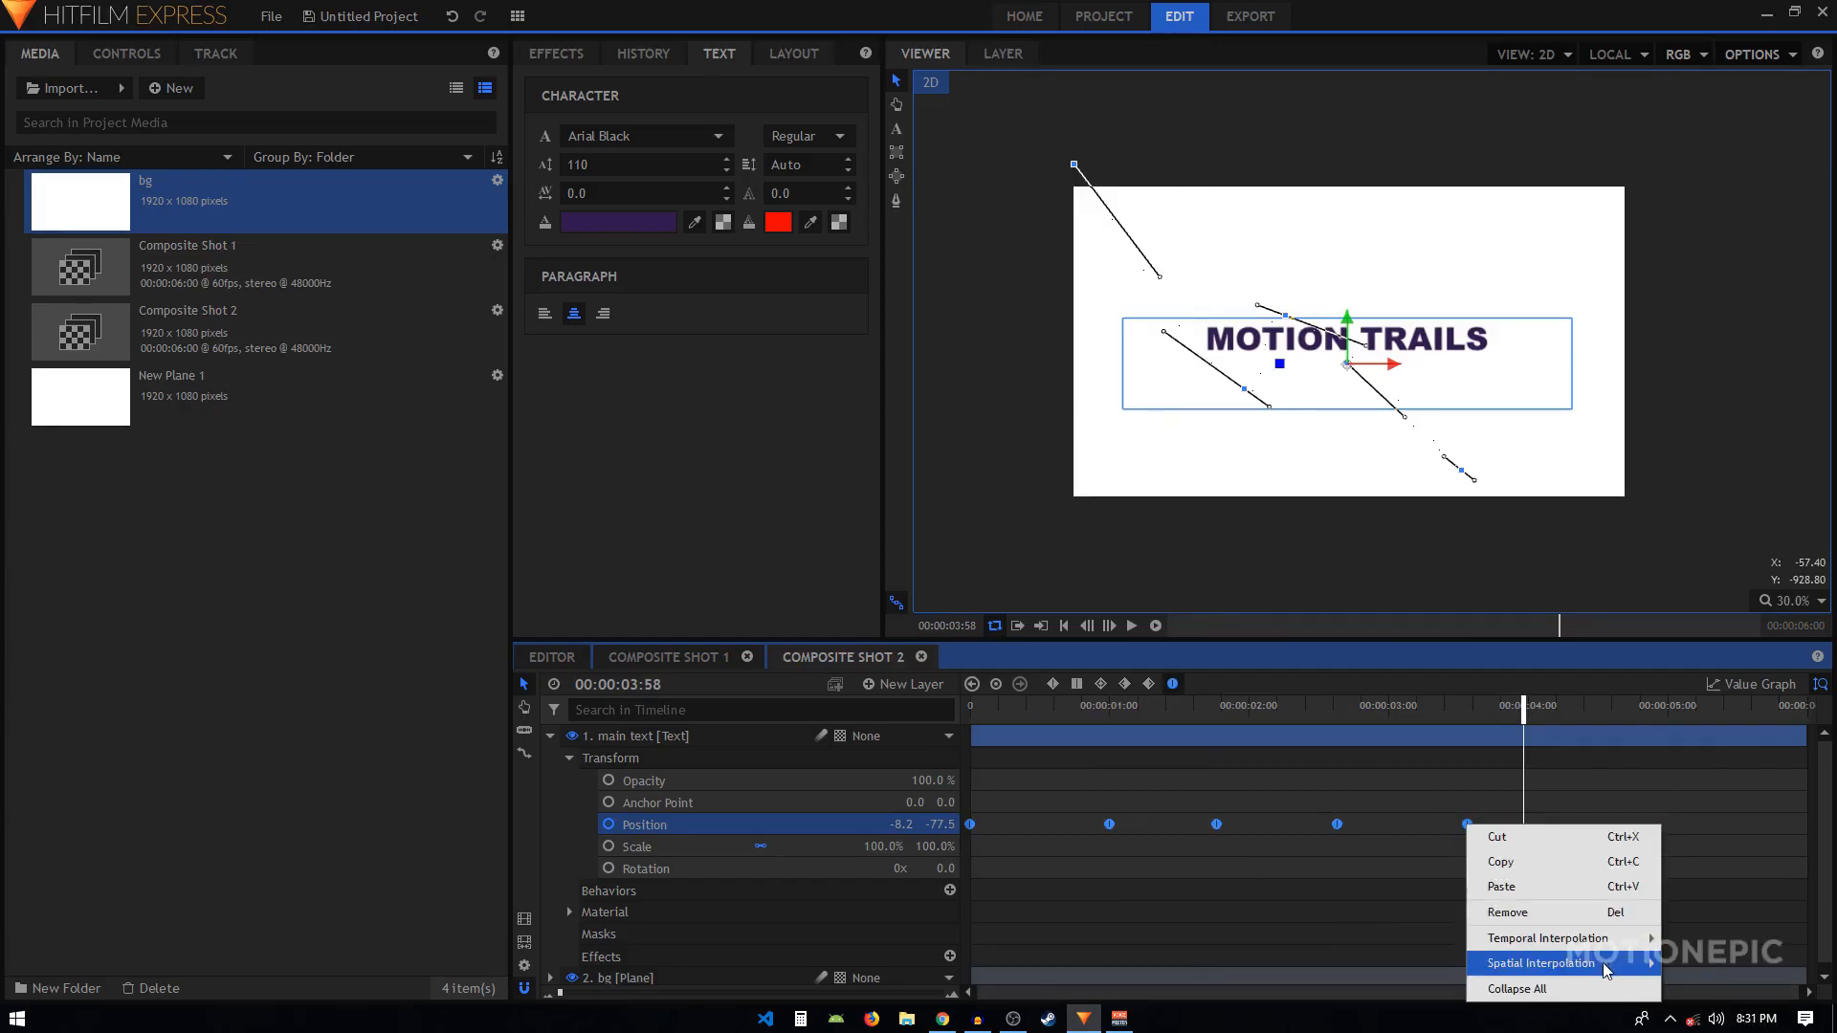
pyautogui.moveTo(1574, 969)
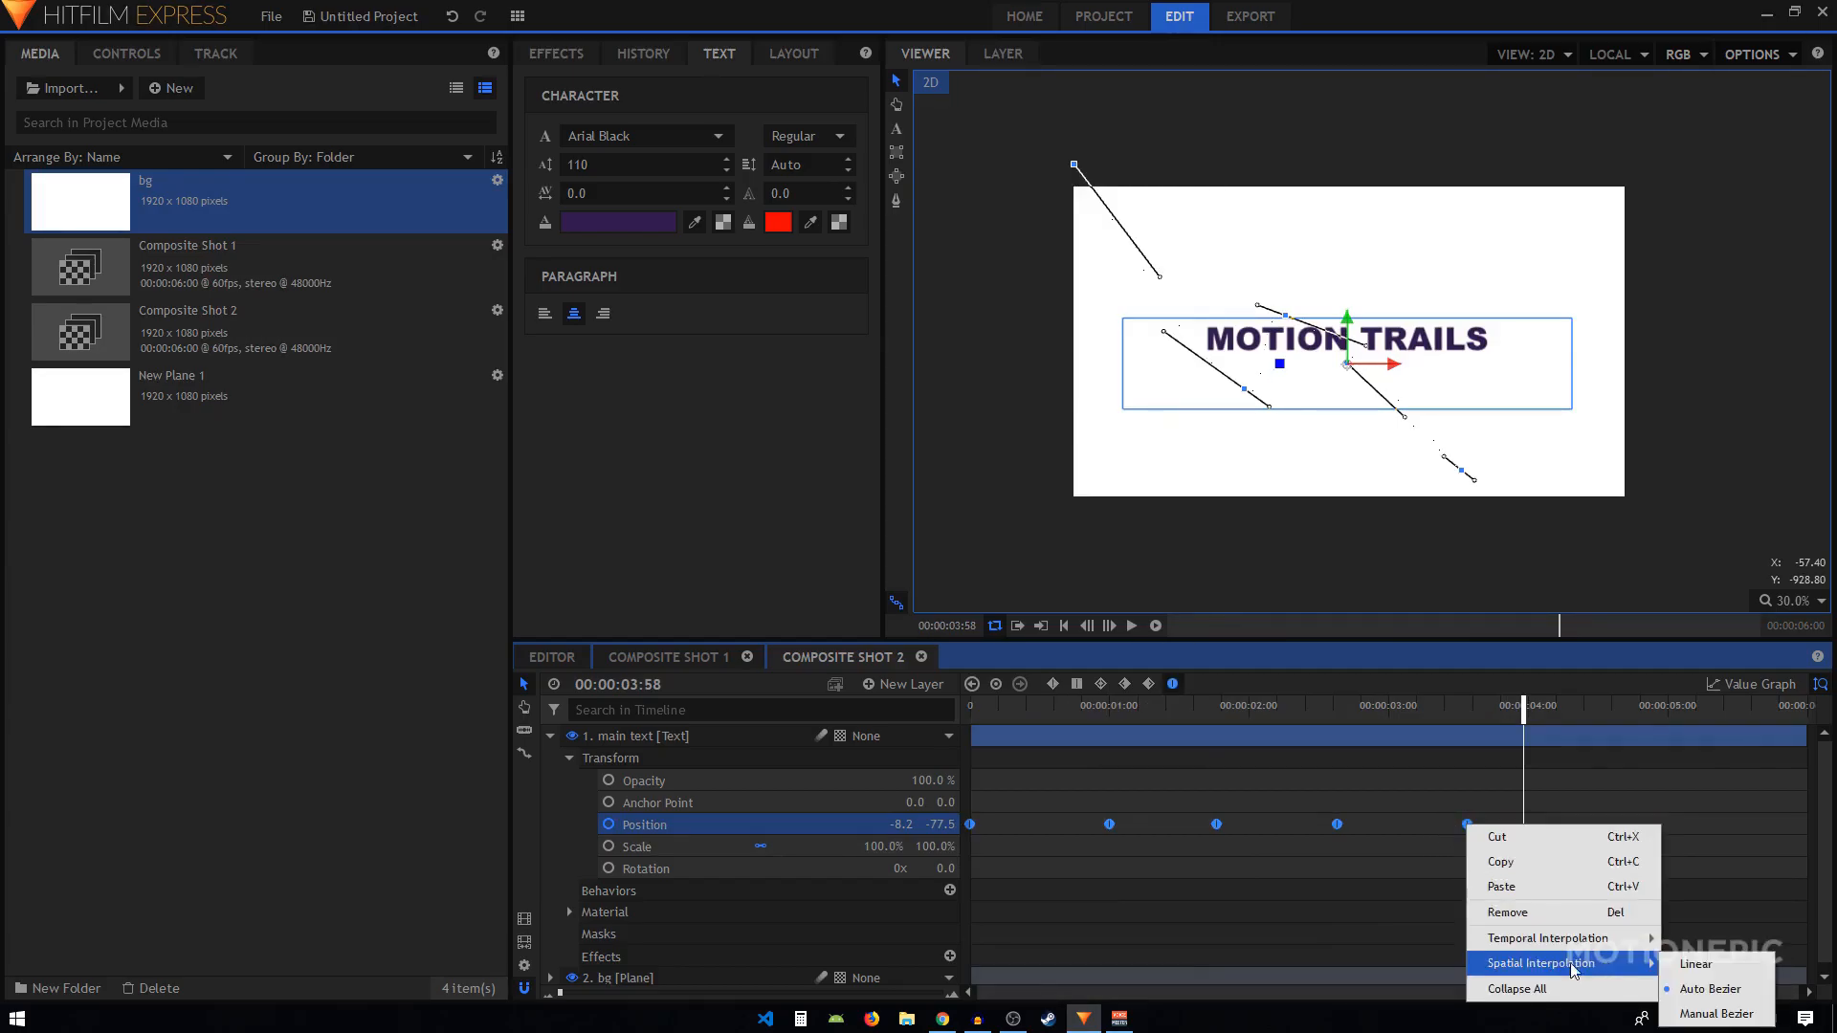
pyautogui.click(1709, 968)
# Replay the animation from the start to review the text's eased movement
pyautogui.press('Home')
pyautogui.click(1002, 835)
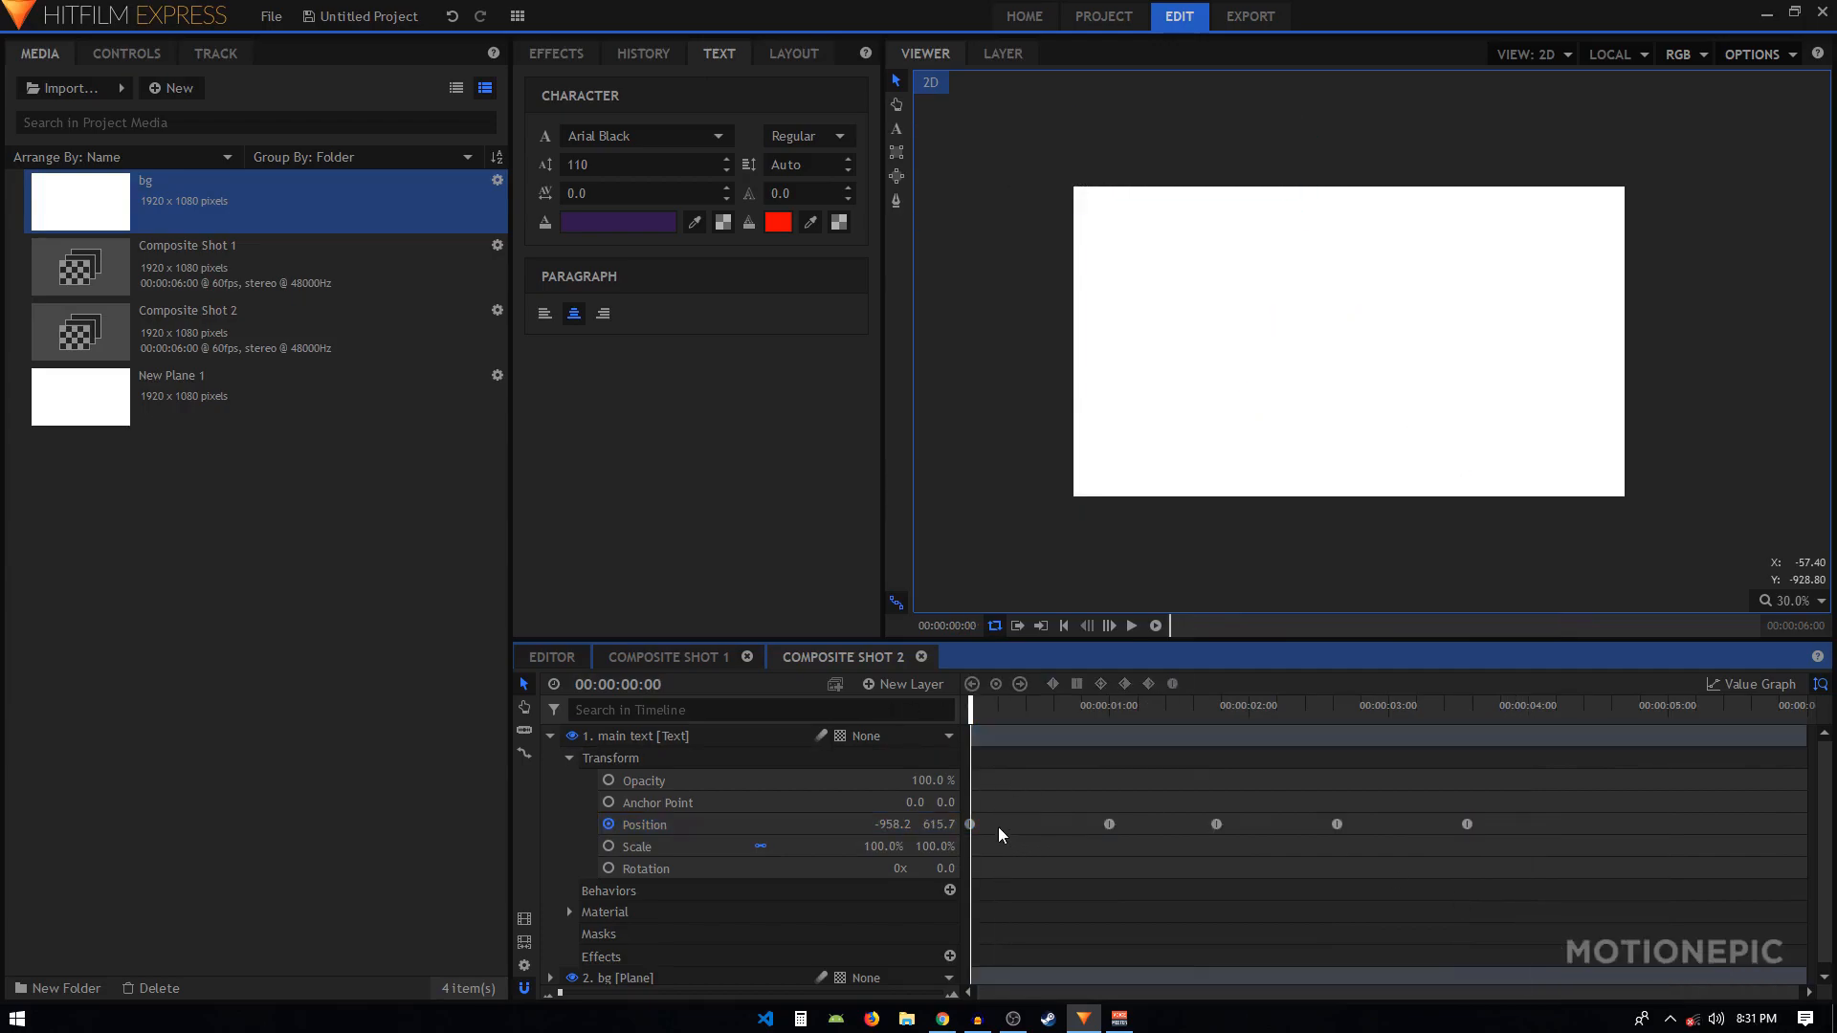
pyautogui.press('space')
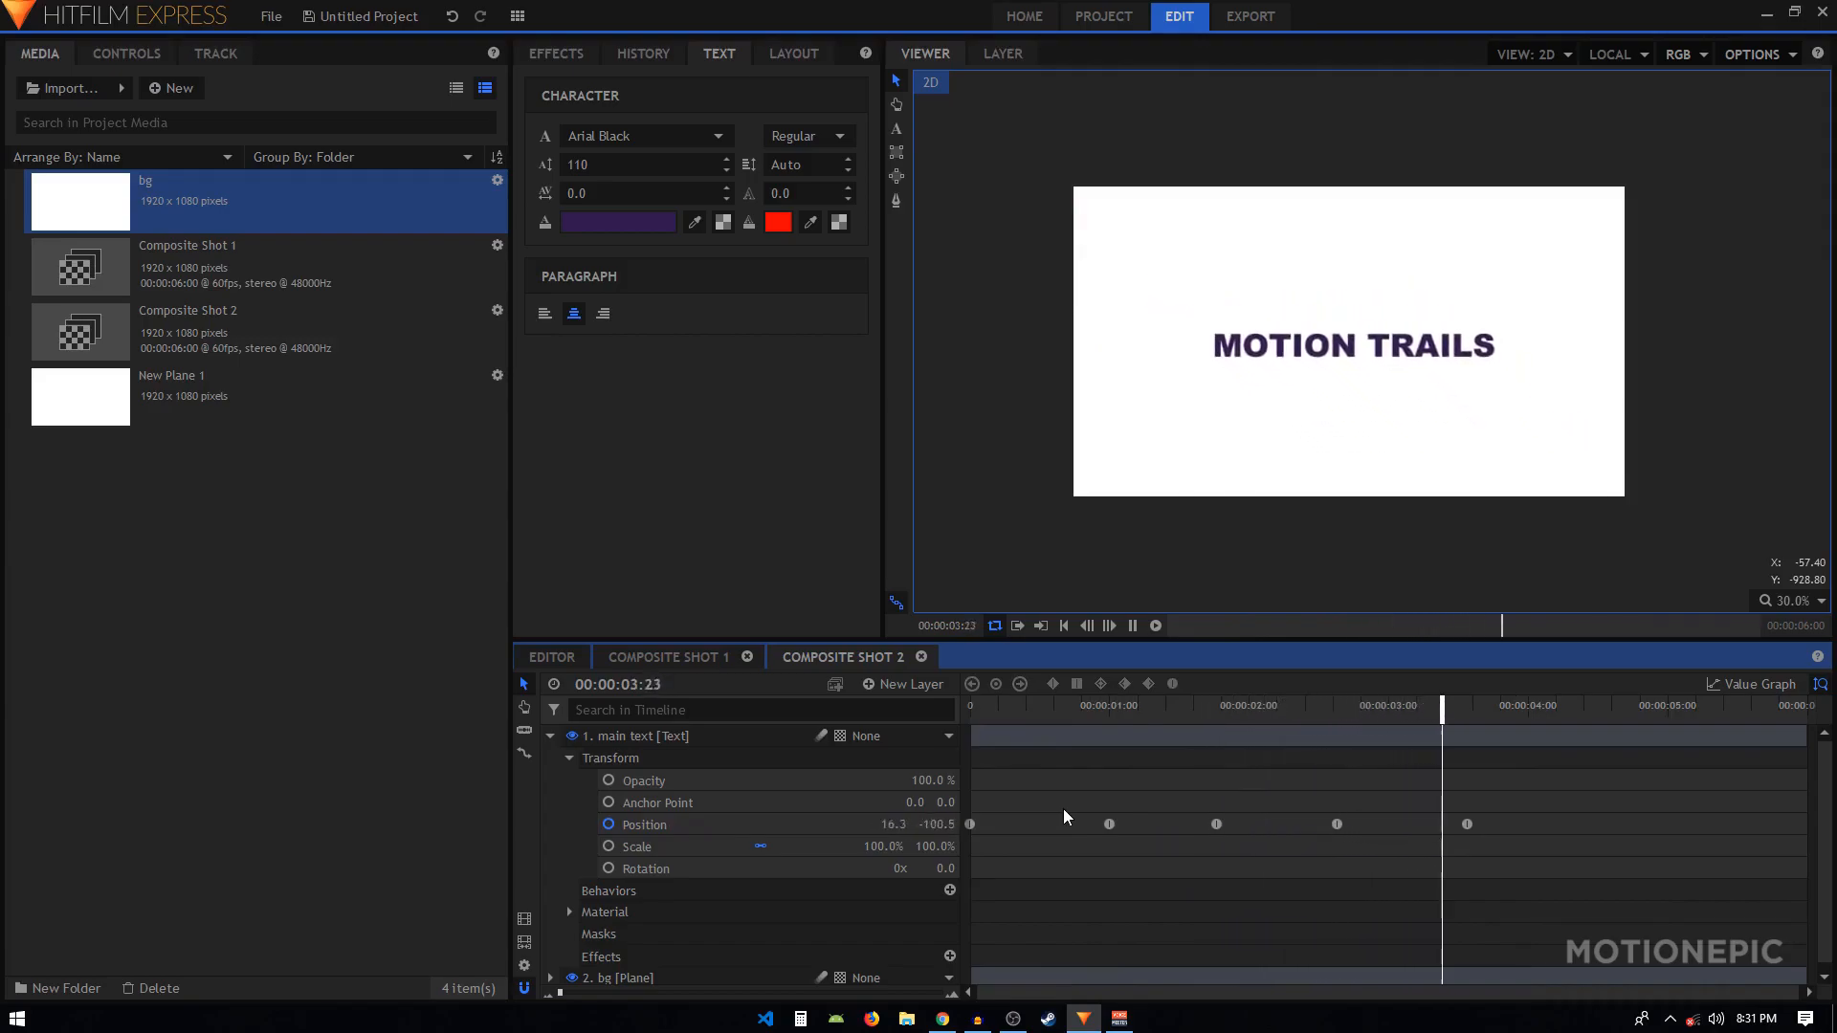
pyautogui.press('space')
# Duplicate the main text layer and rename the copy as "motion trails"
pyautogui.click(550, 736)
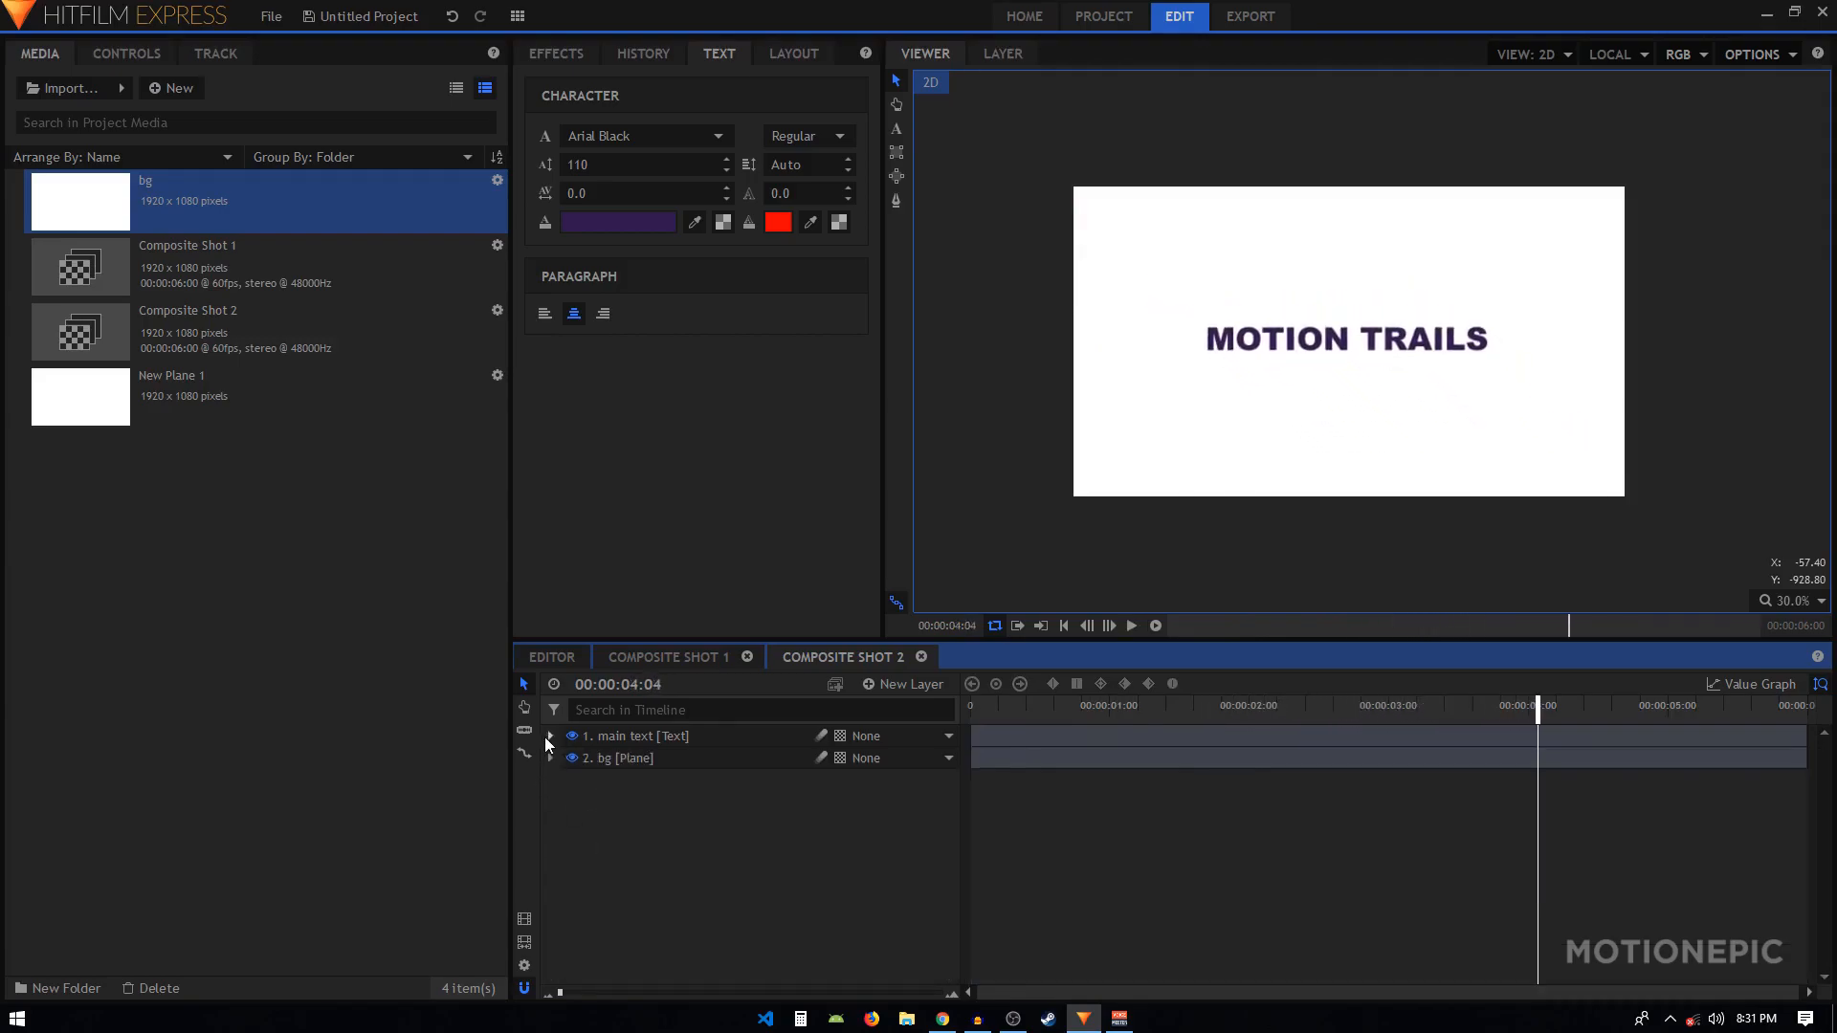
pyautogui.click(639, 740)
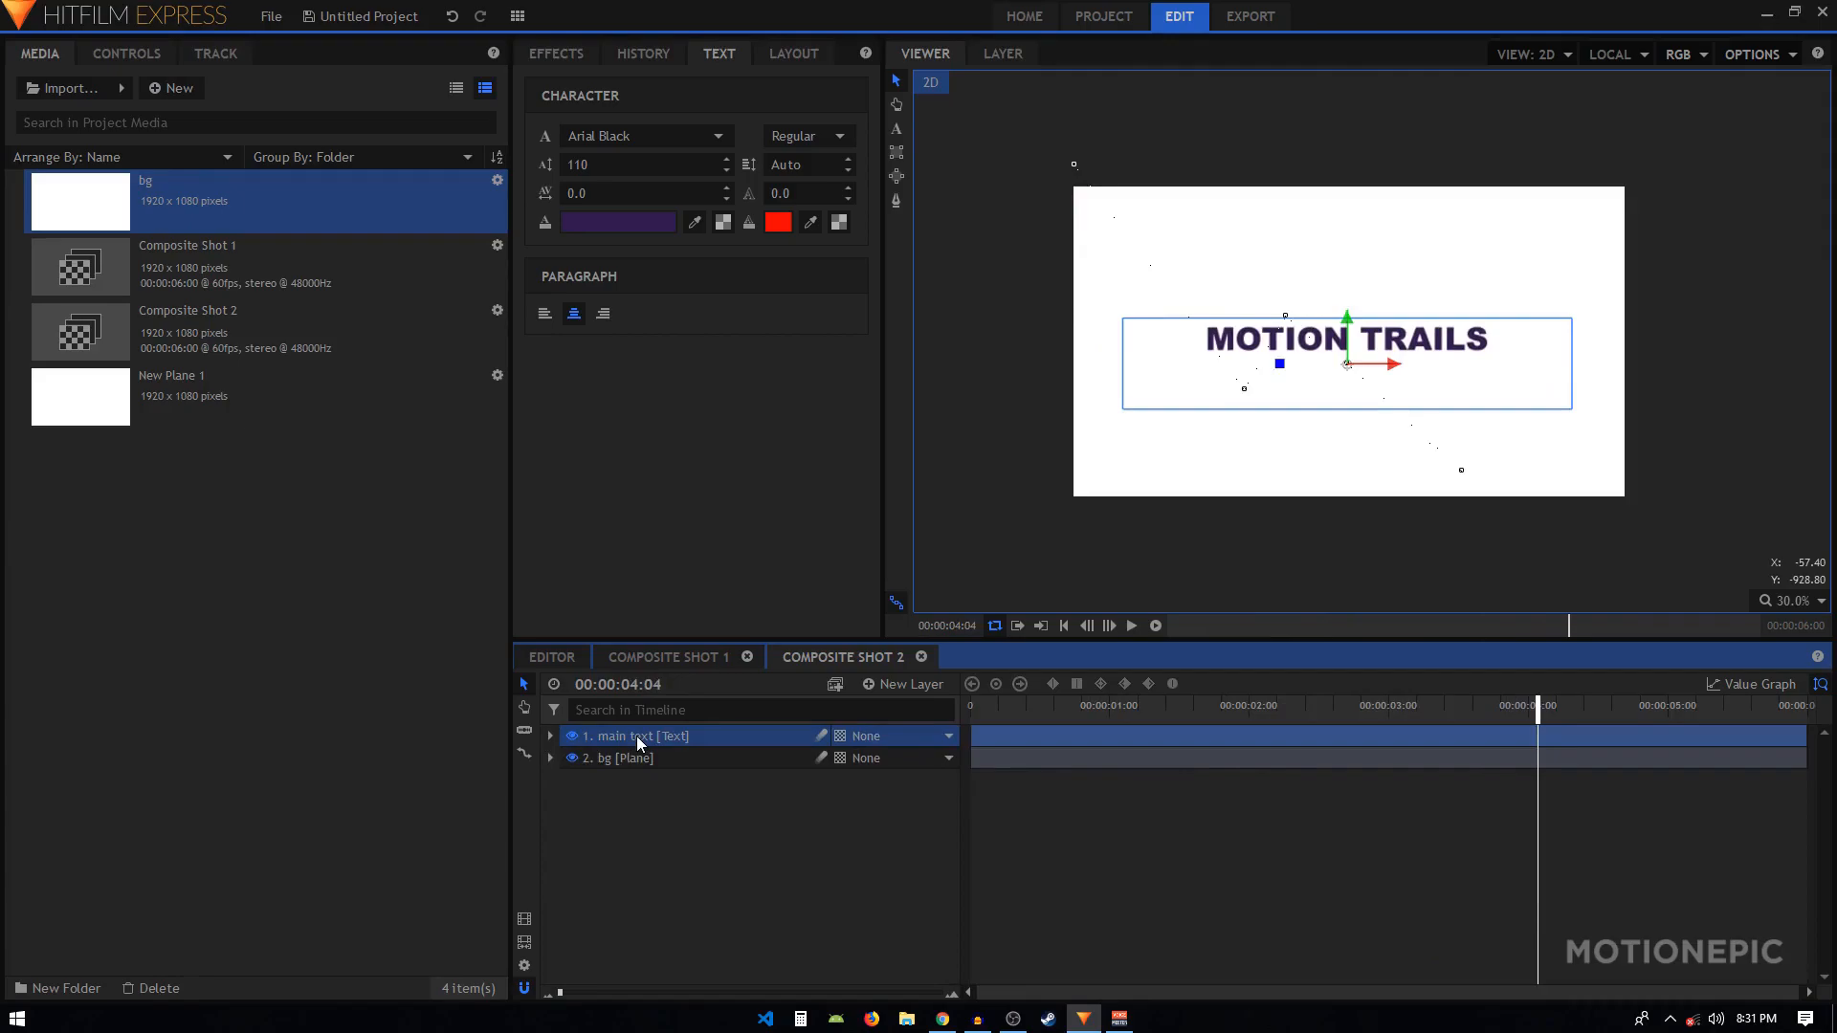
pyautogui.hotkey('ctrl', 'd')
pyautogui.doubleClick(655, 736)
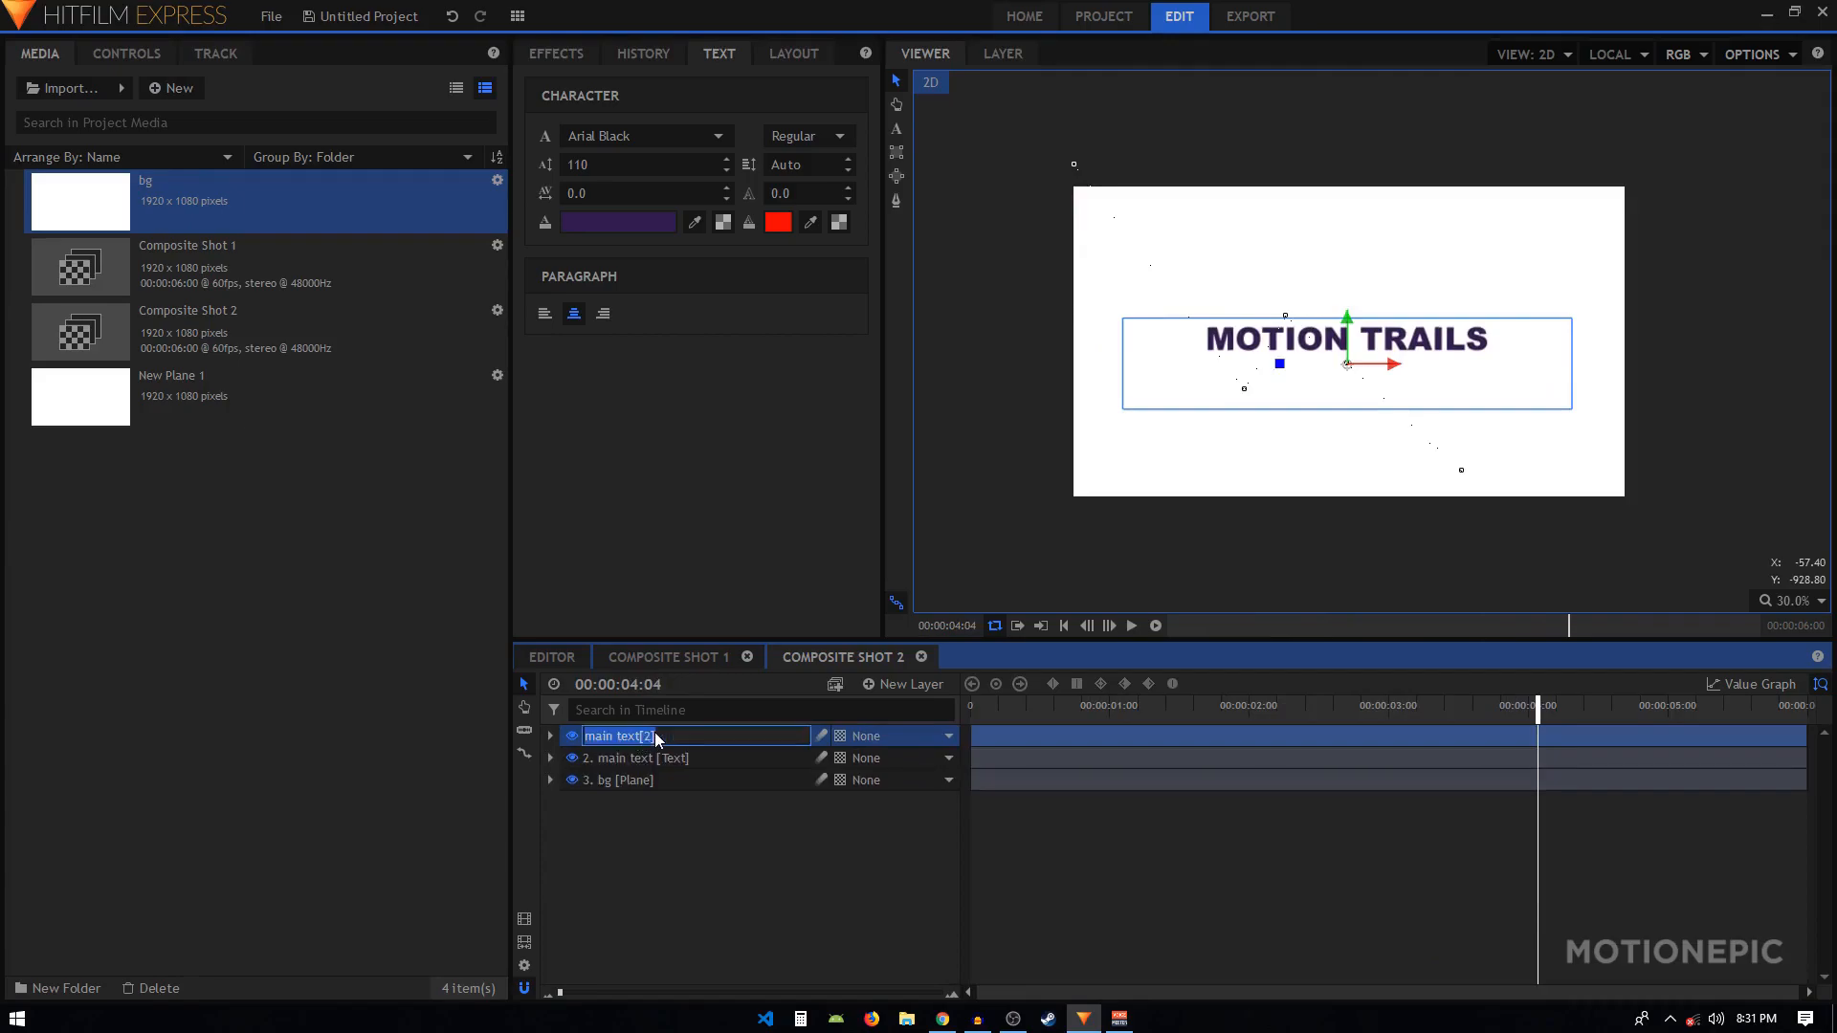
pyautogui.write('motion trails')
pyautogui.press('Return')
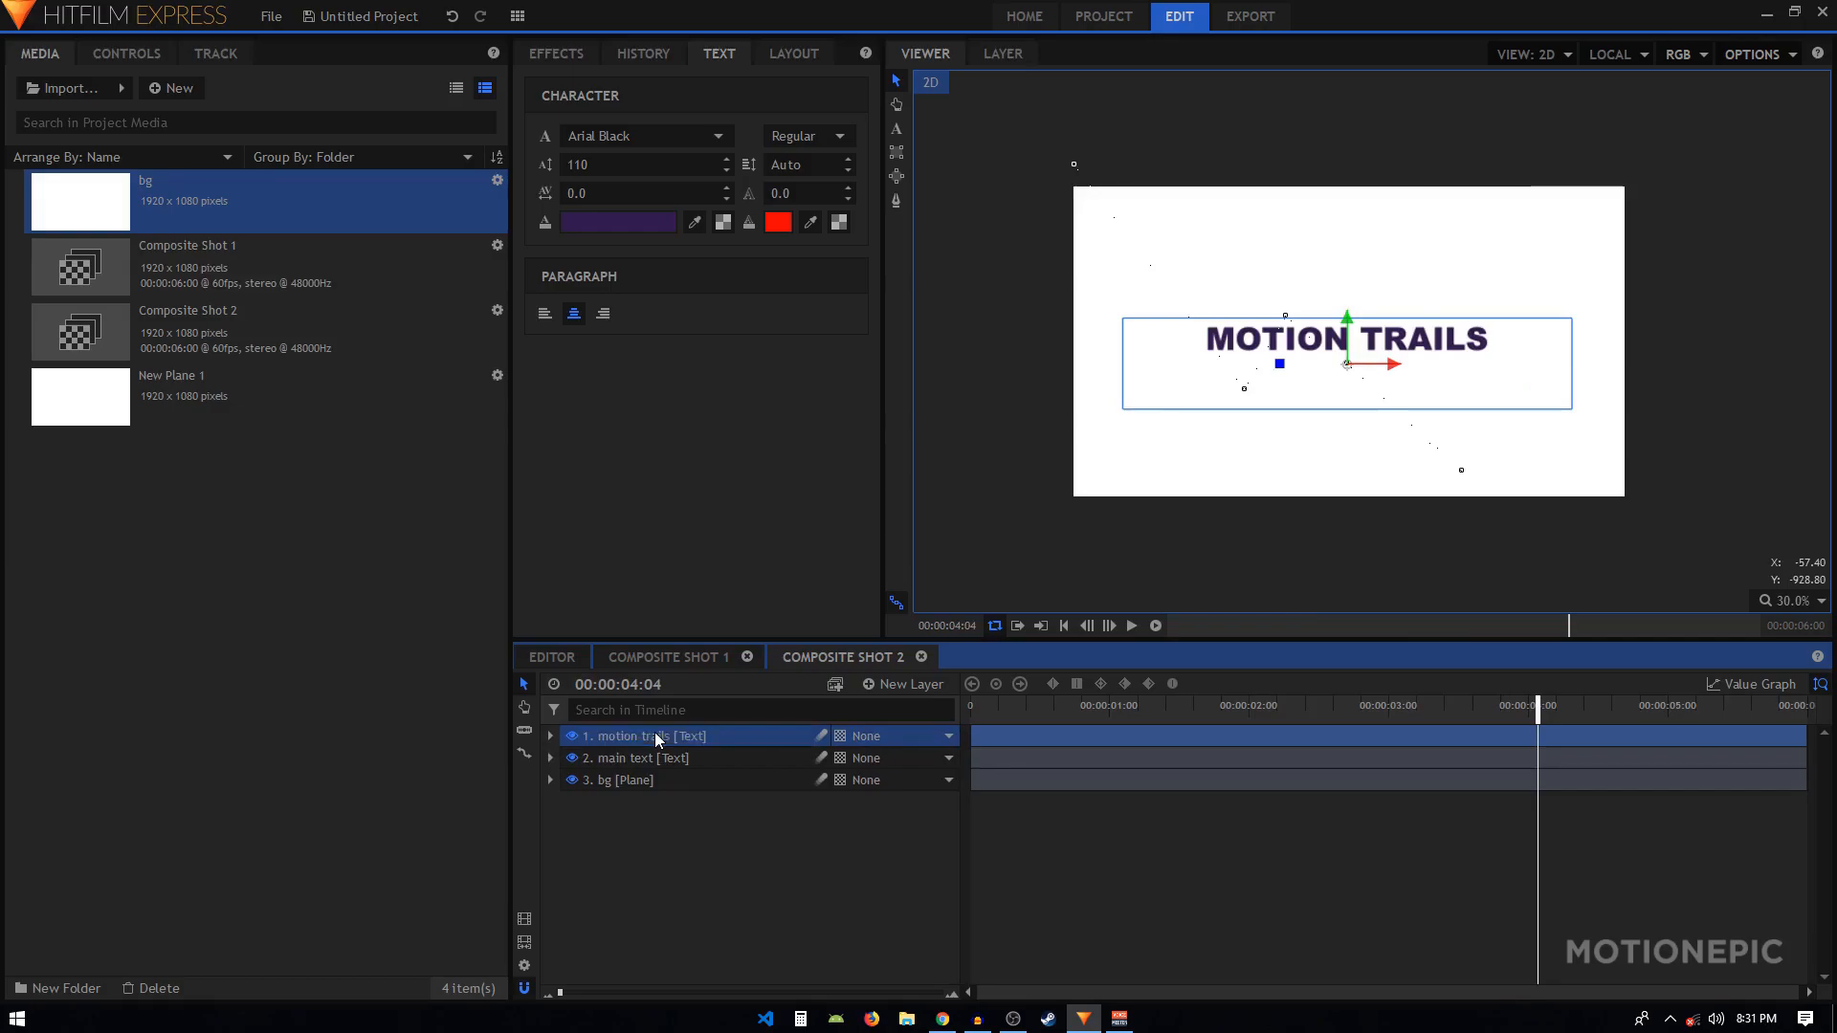
# Move the motion trails layer beneath the main text layer and apply the Fill Color effect to it
pyautogui.moveTo(653, 743); pyautogui.dragTo(651, 760)
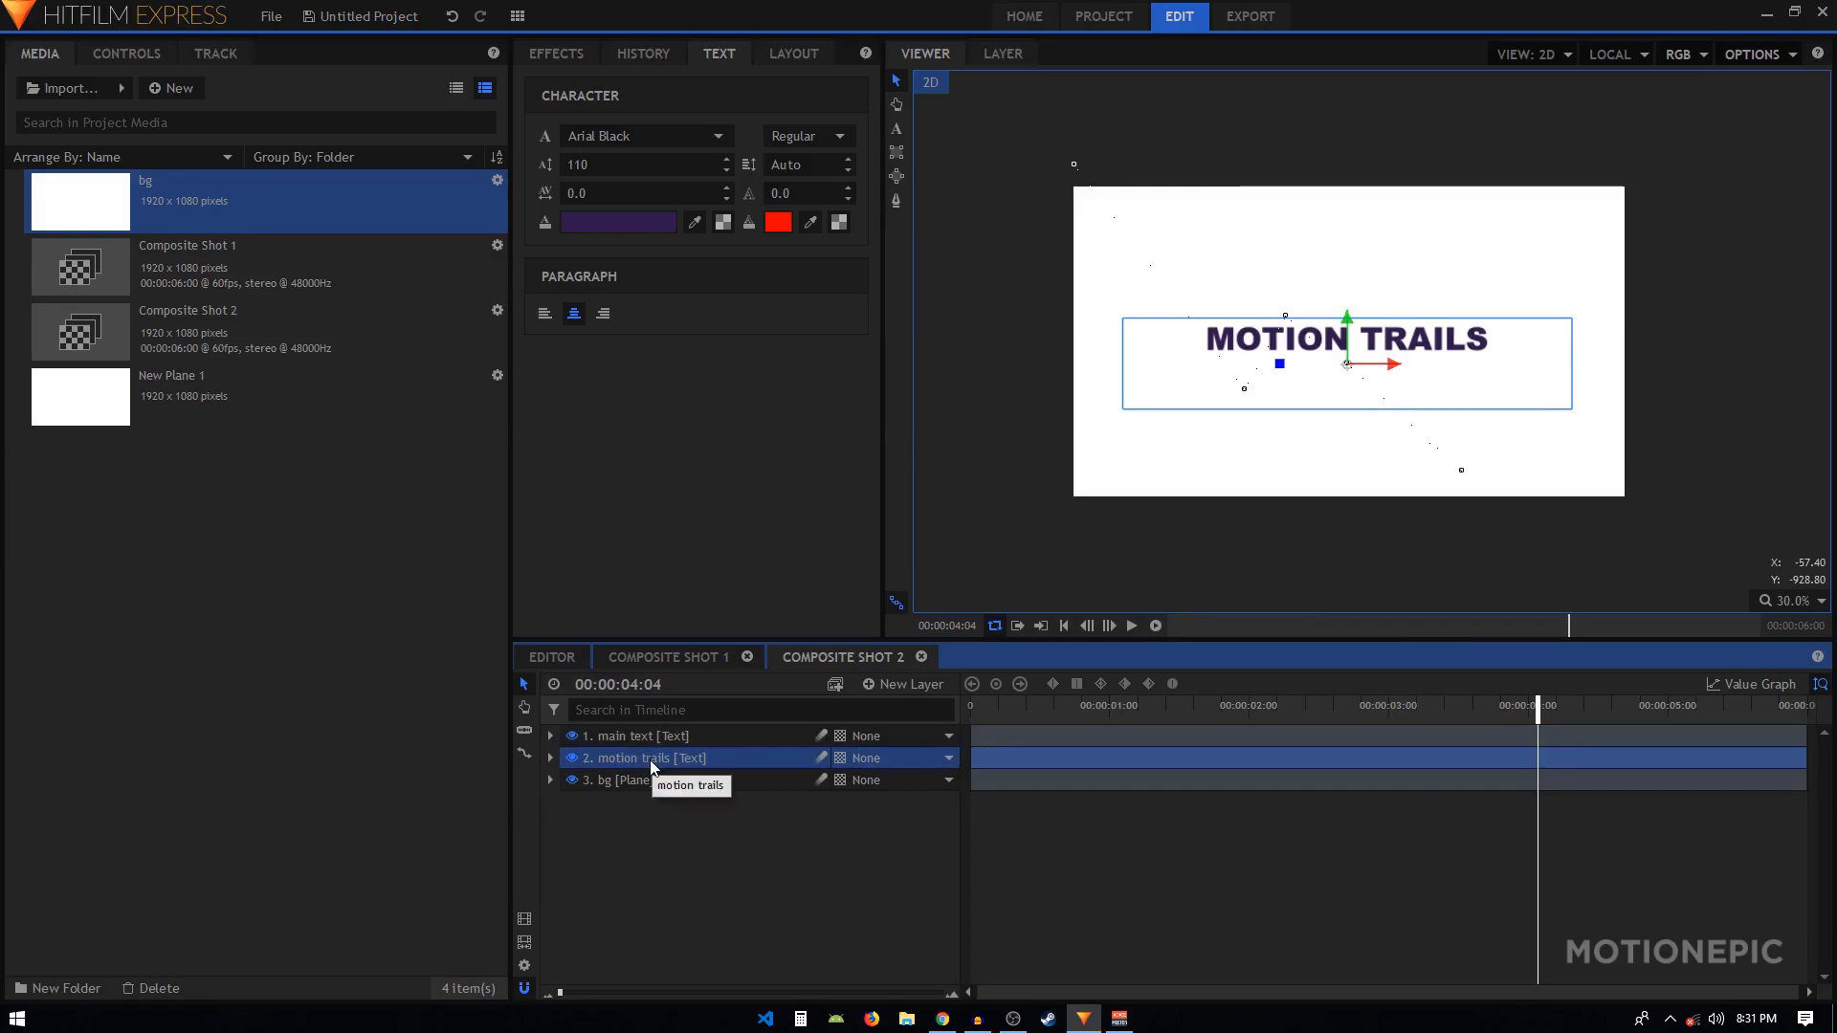
pyautogui.click(556, 54)
pyautogui.write('fill')
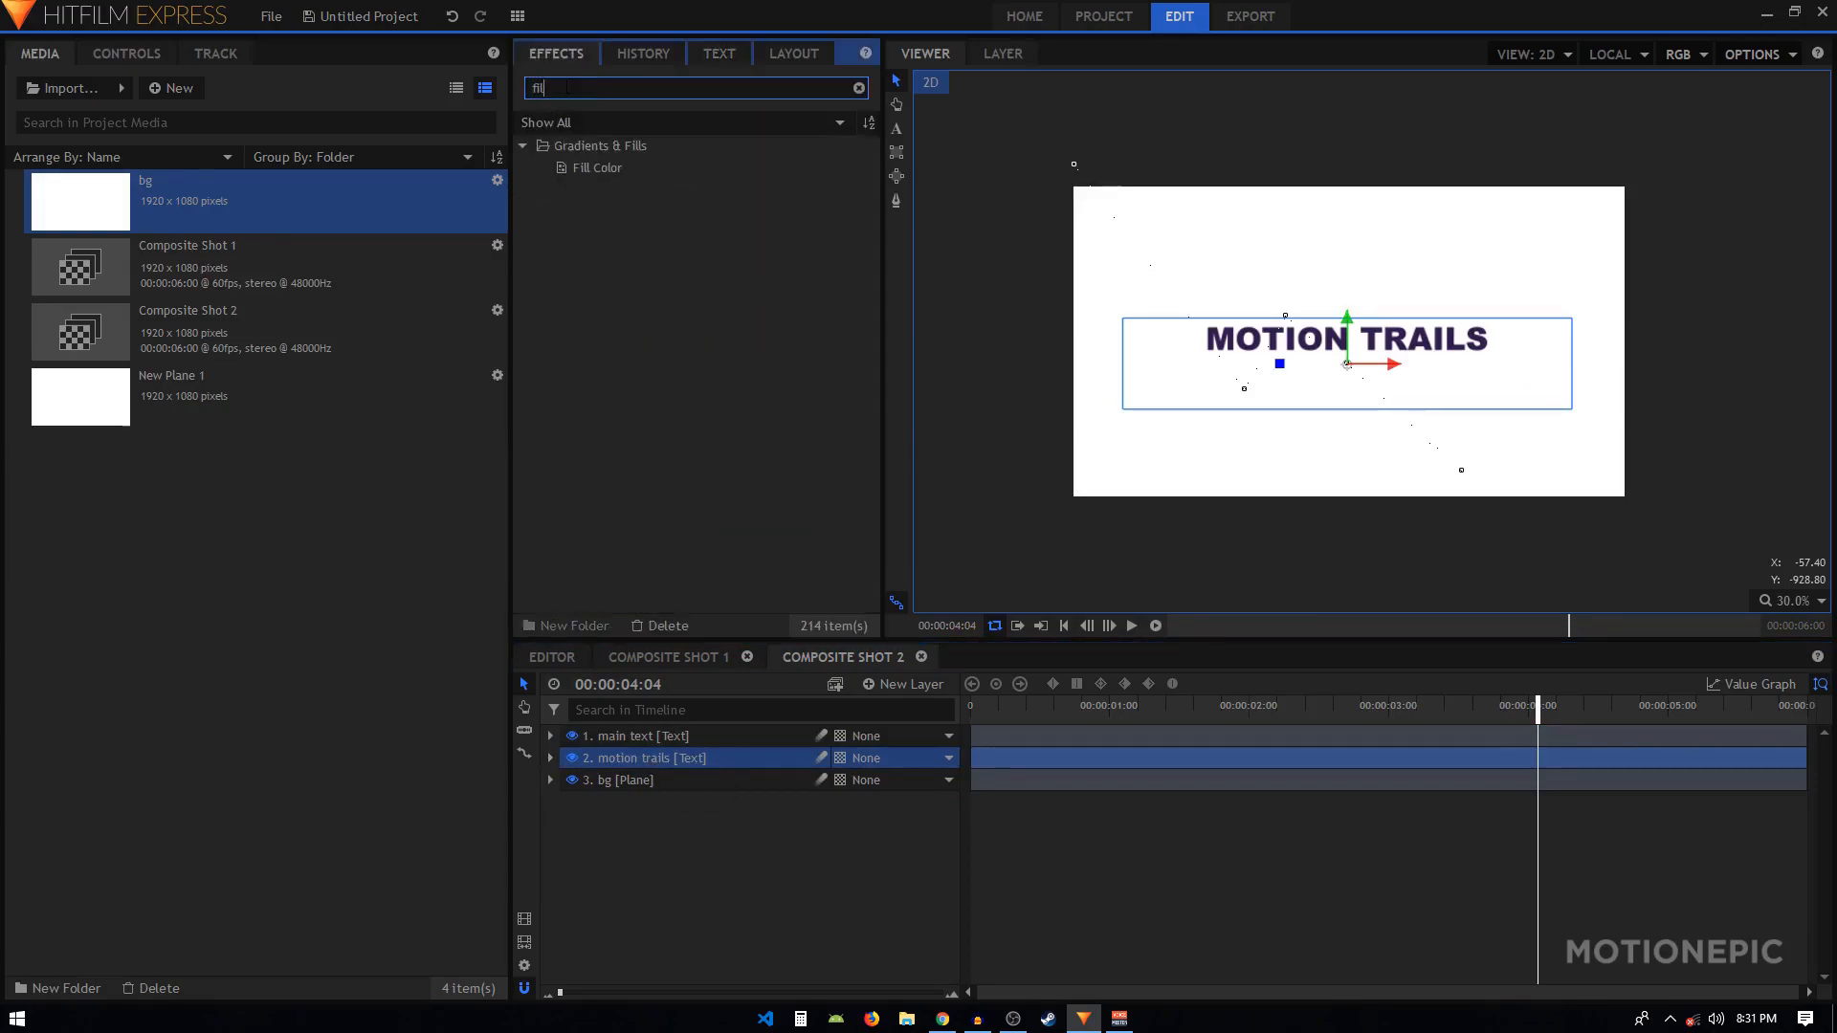
pyautogui.moveTo(597, 168); pyautogui.dragTo(629, 766)
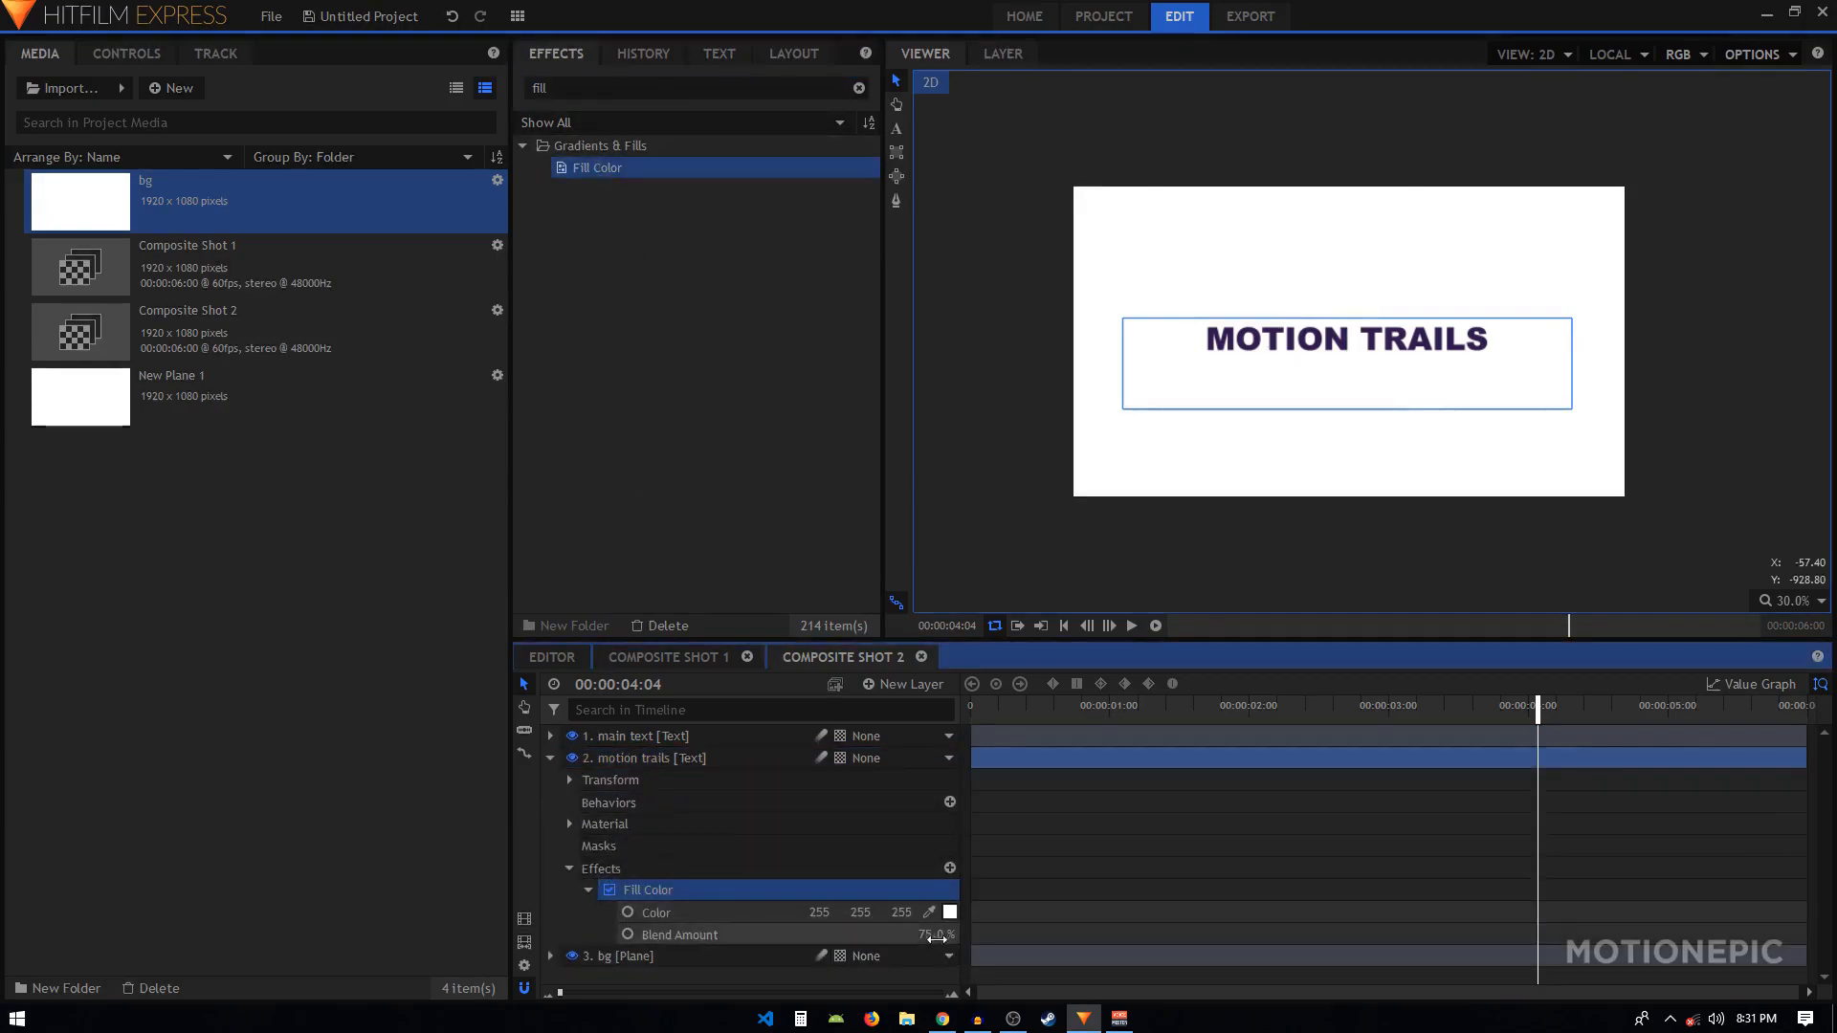
# Set the motion trails layer's Fill Color to blue #0055ff with a blend amount of 100%
pyautogui.click(950, 912)
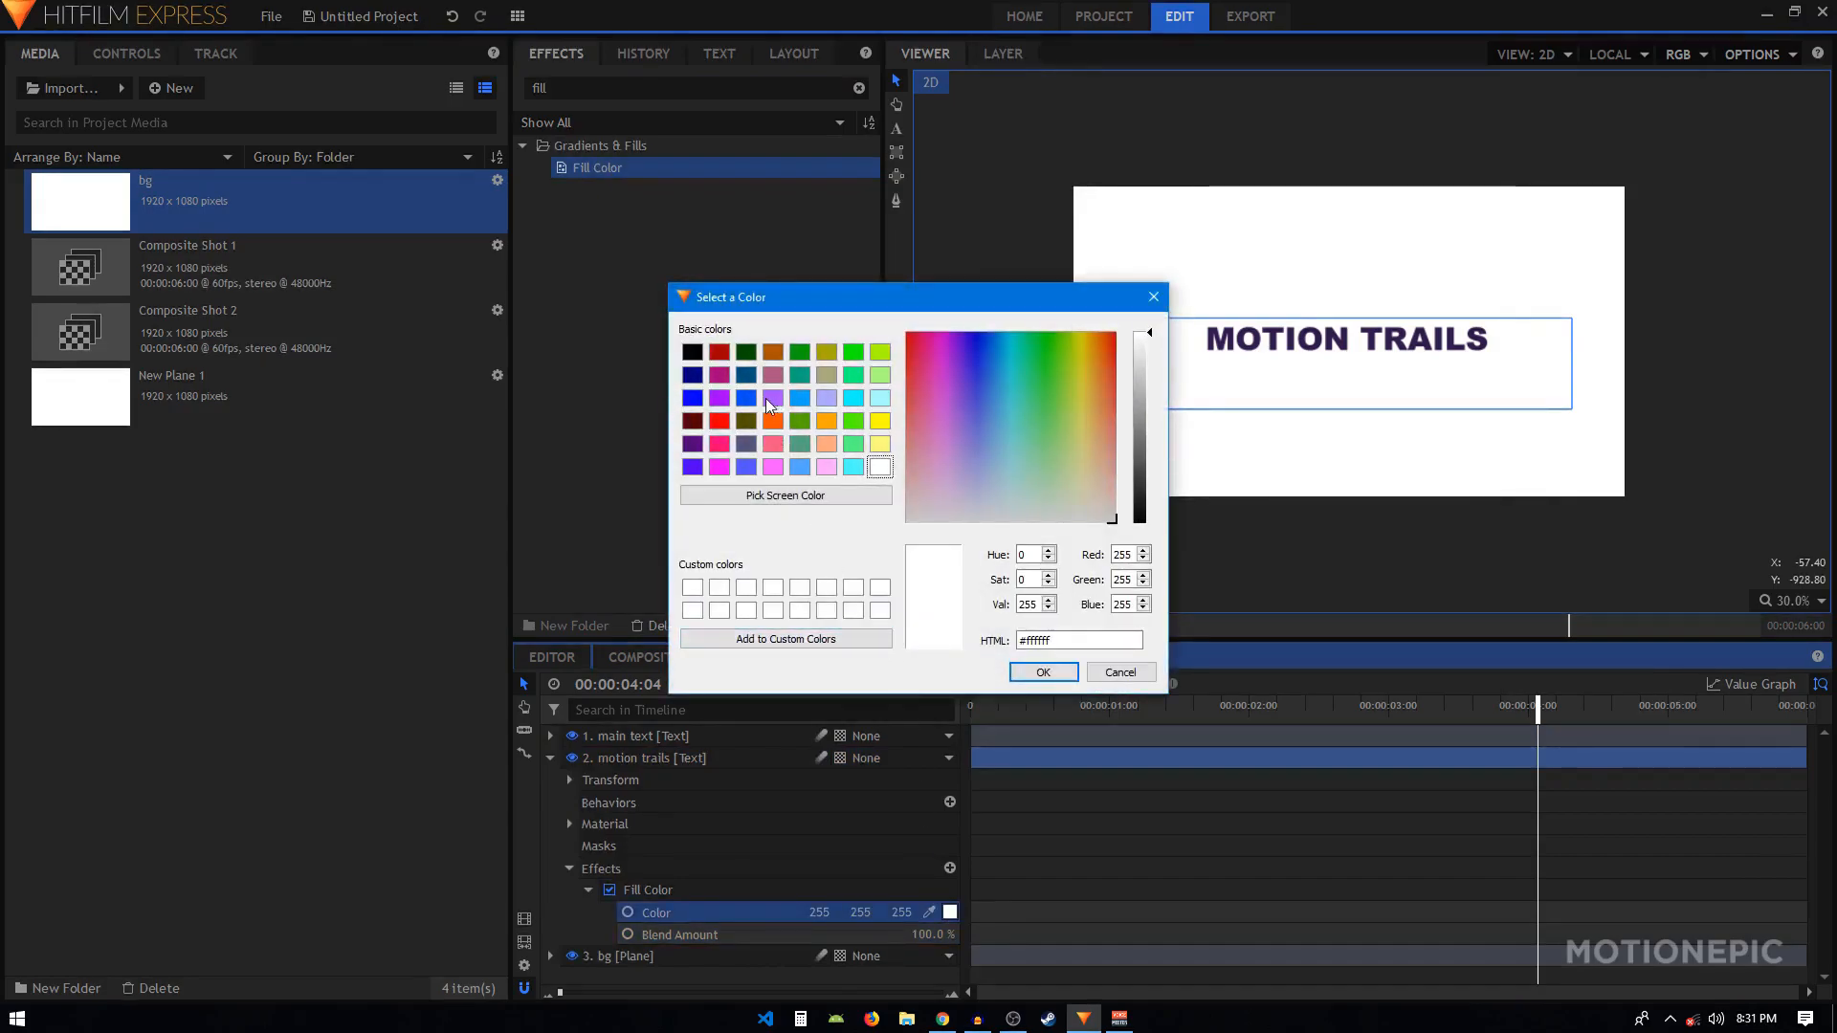
pyautogui.click(747, 398)
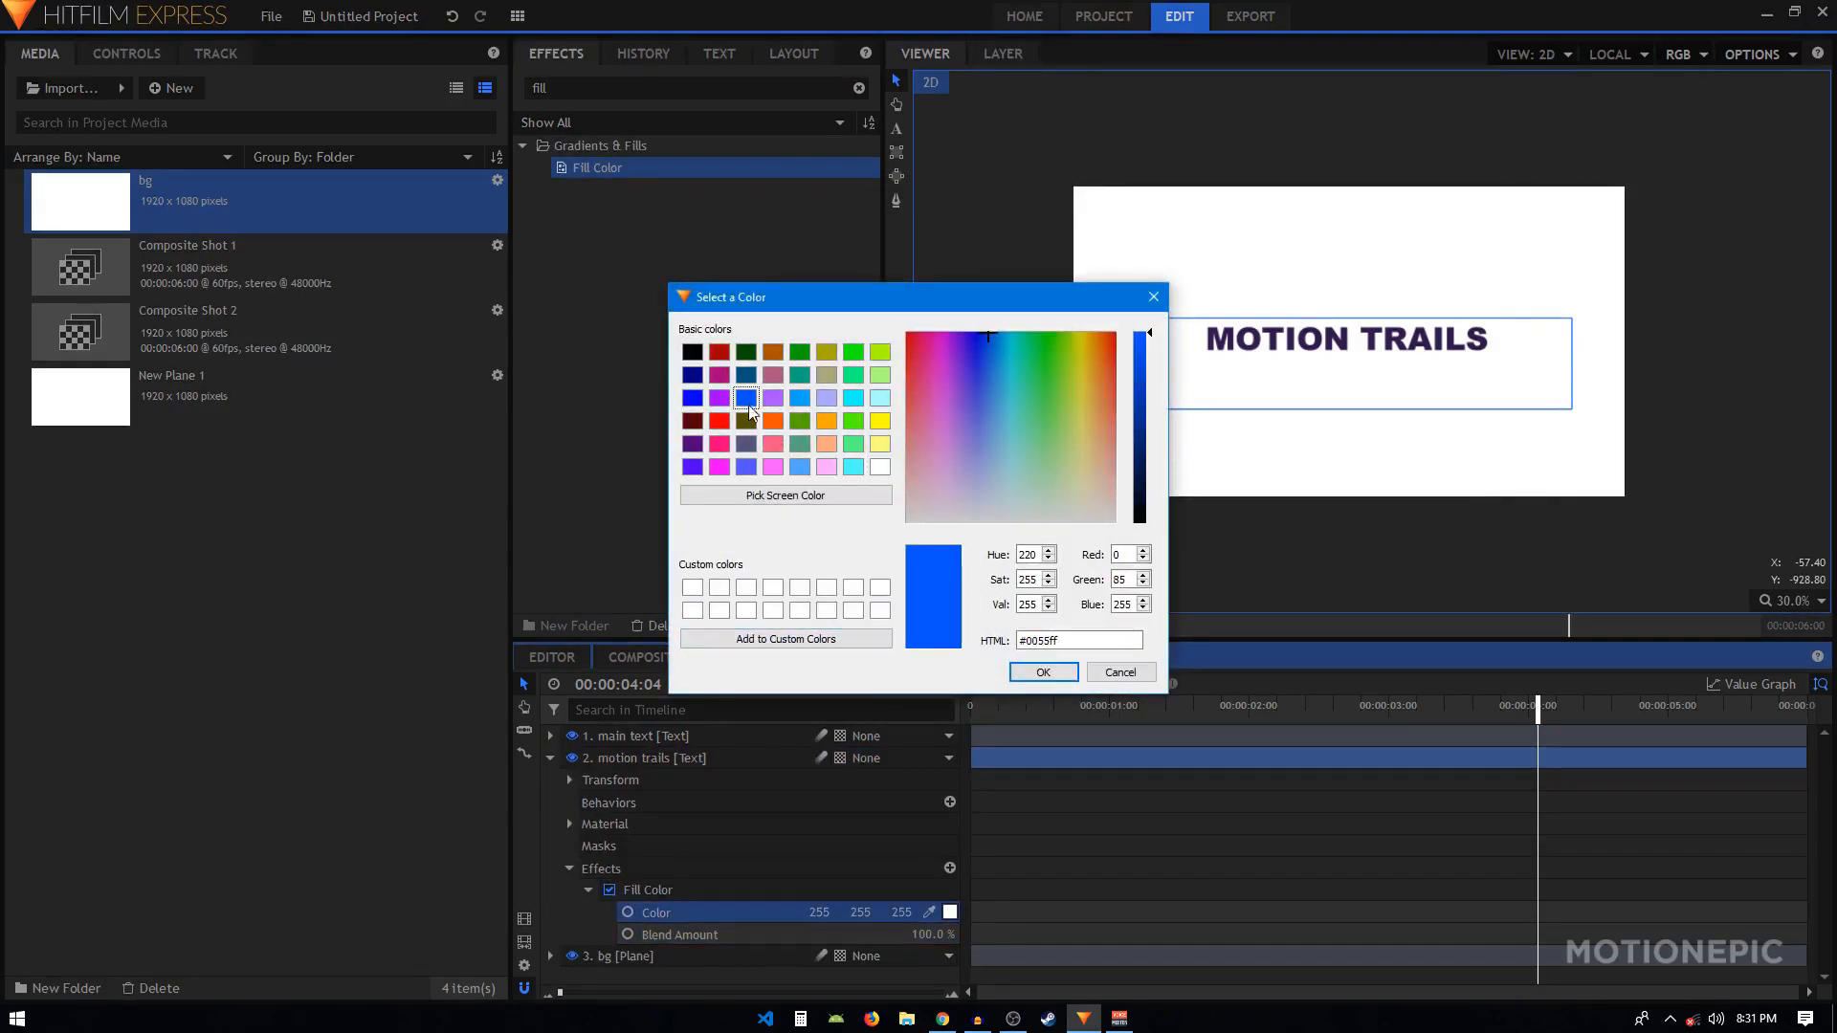
pyautogui.click(1041, 671)
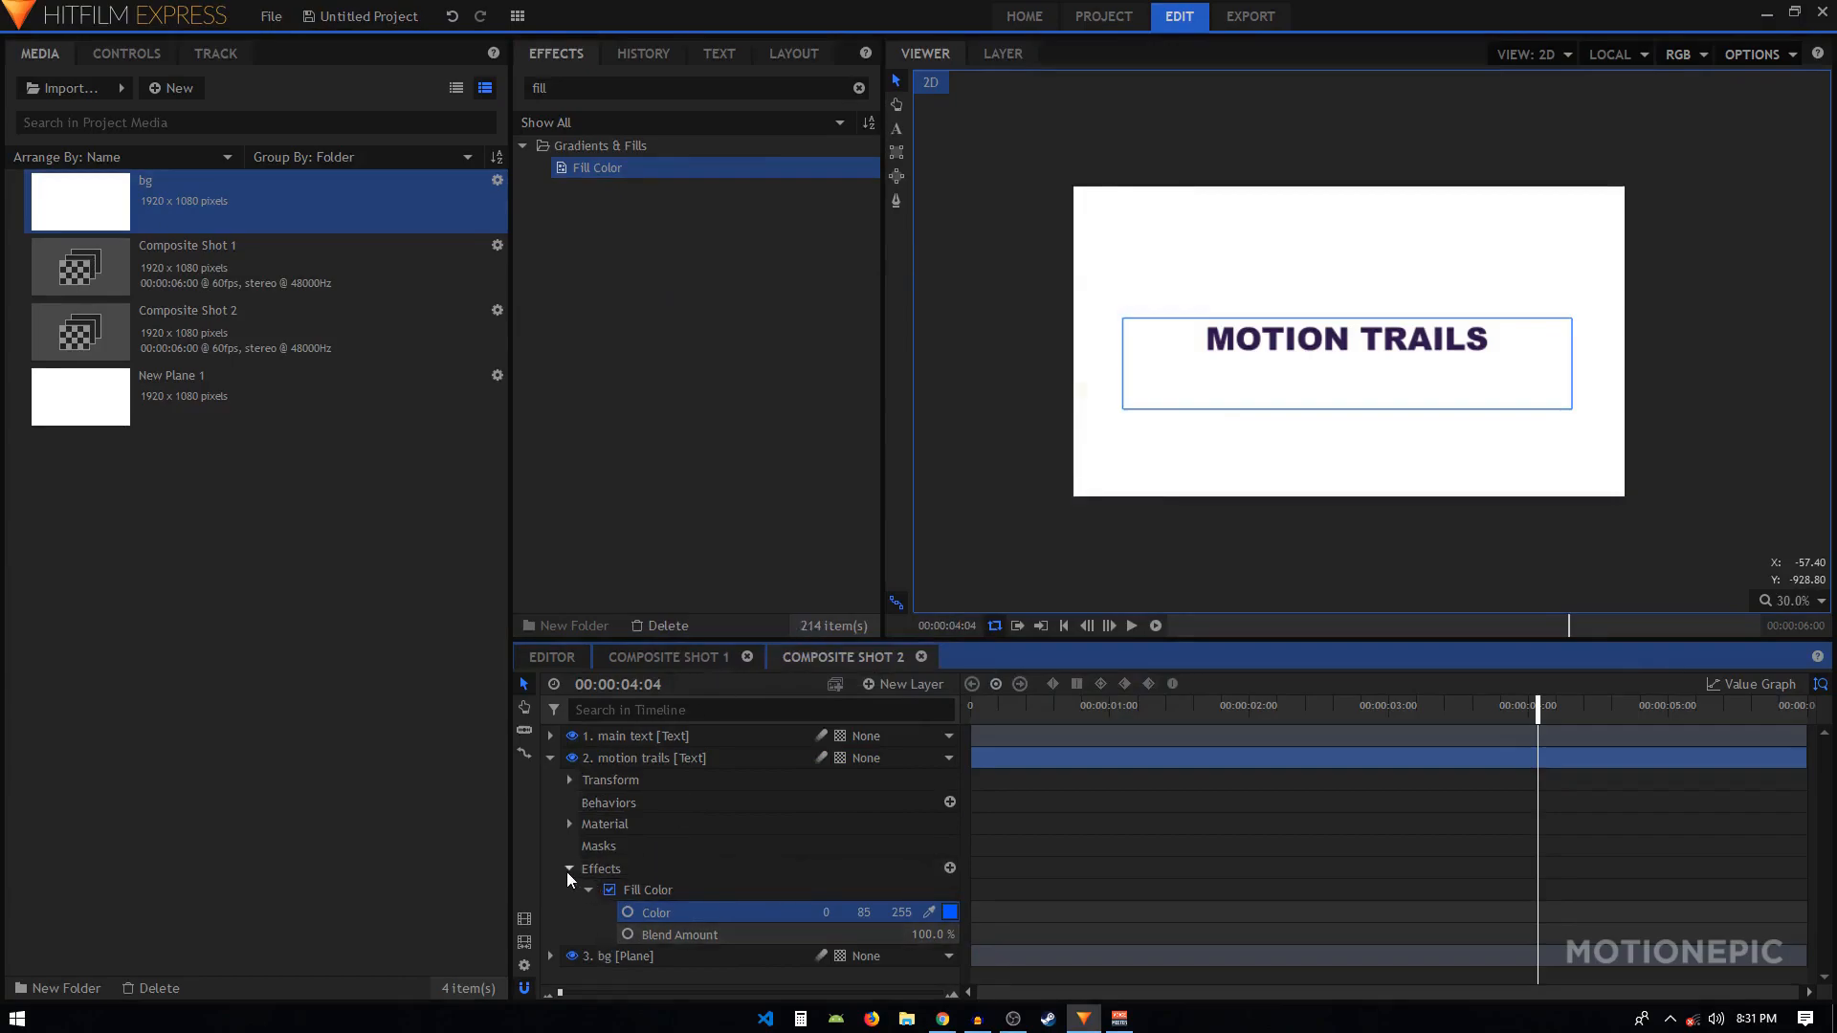
# Find the Temporal Echo effect and apply it to the motion trails layer above Fill Color
pyautogui.click(859, 89)
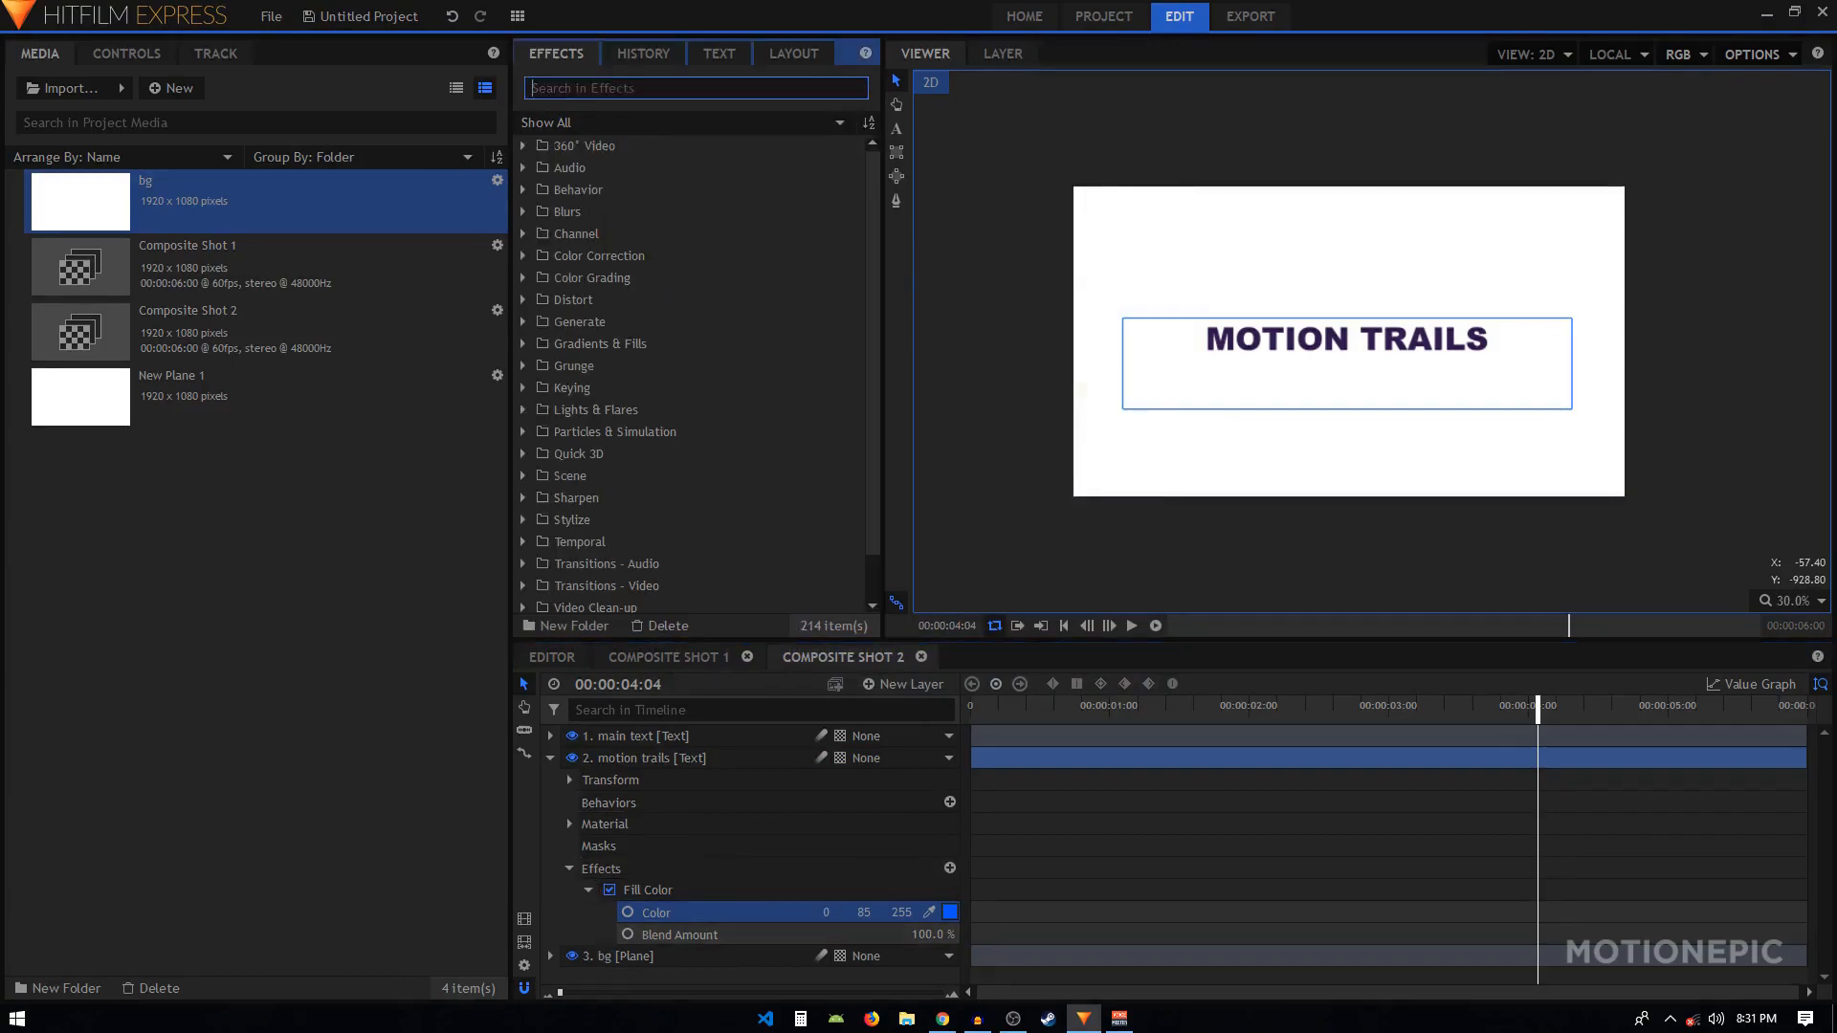
pyautogui.write('echo')
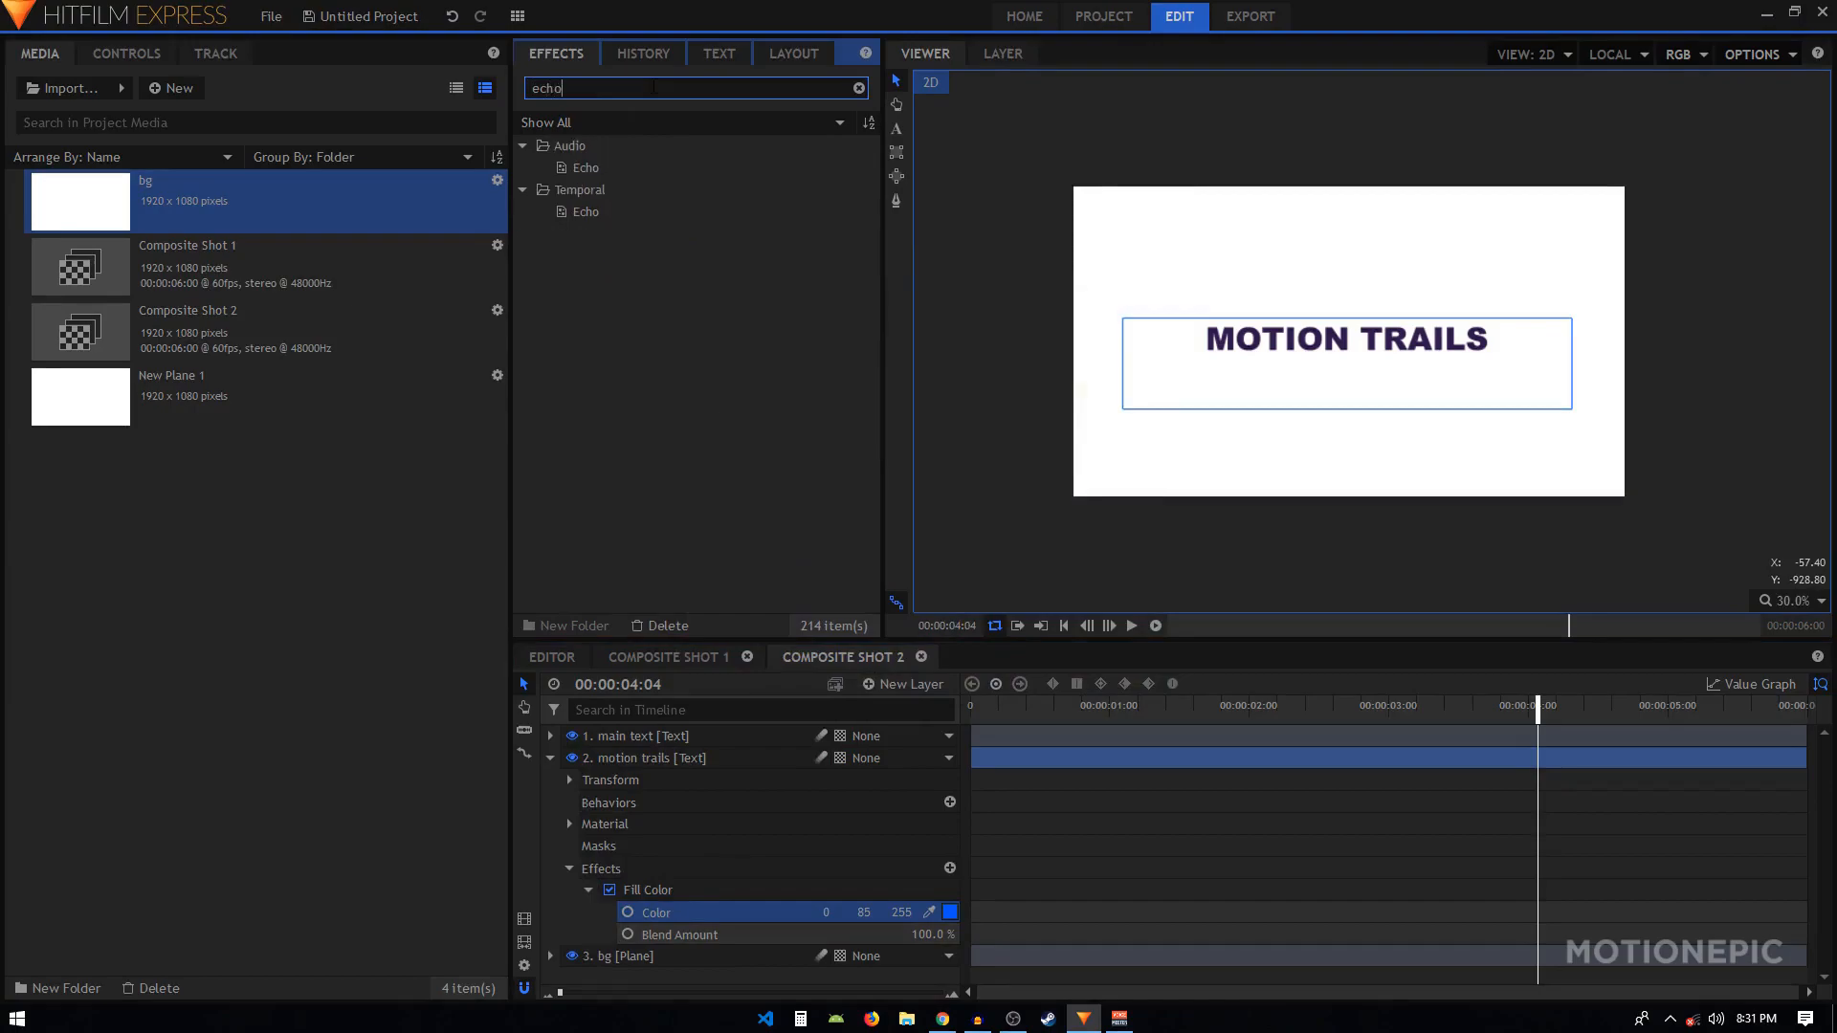
pyautogui.click(598, 214)
pyautogui.moveTo(685, 558); pyautogui.dragTo(664, 896)
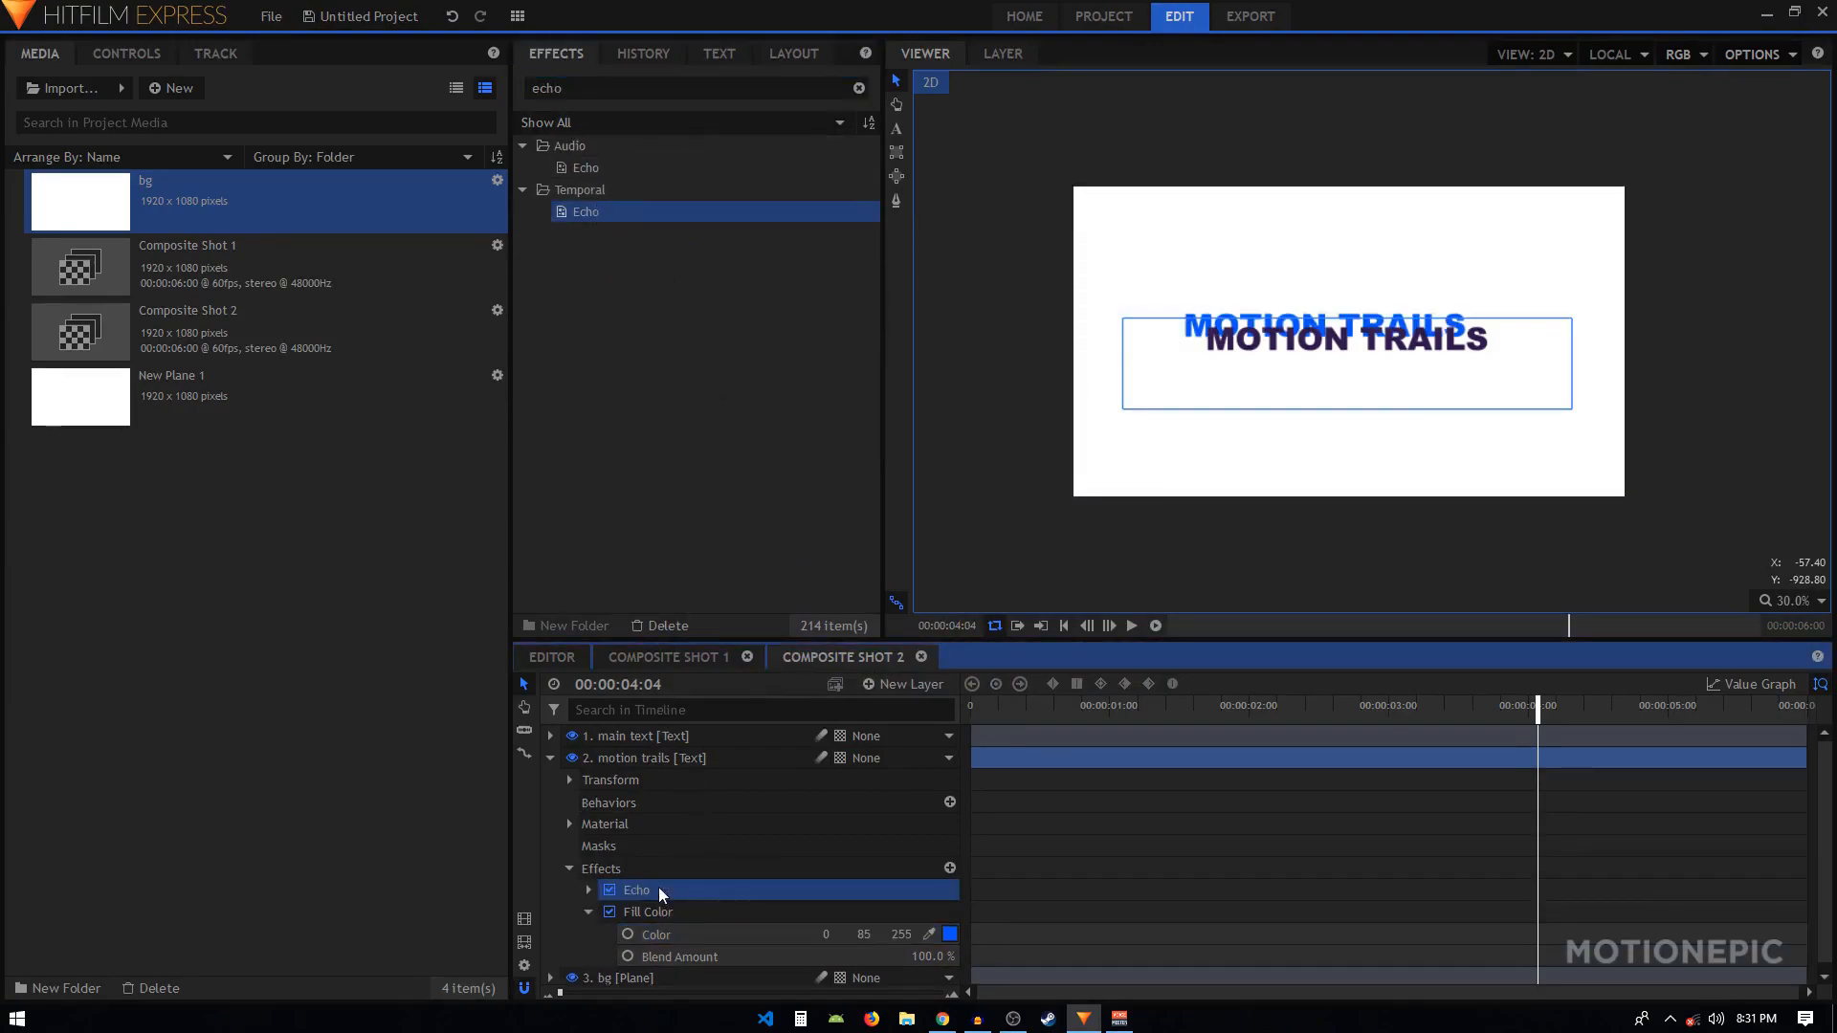
# Set the Echo effect's number of echoes to 20 and its echo time to -0.01 s
pyautogui.click(588, 915)
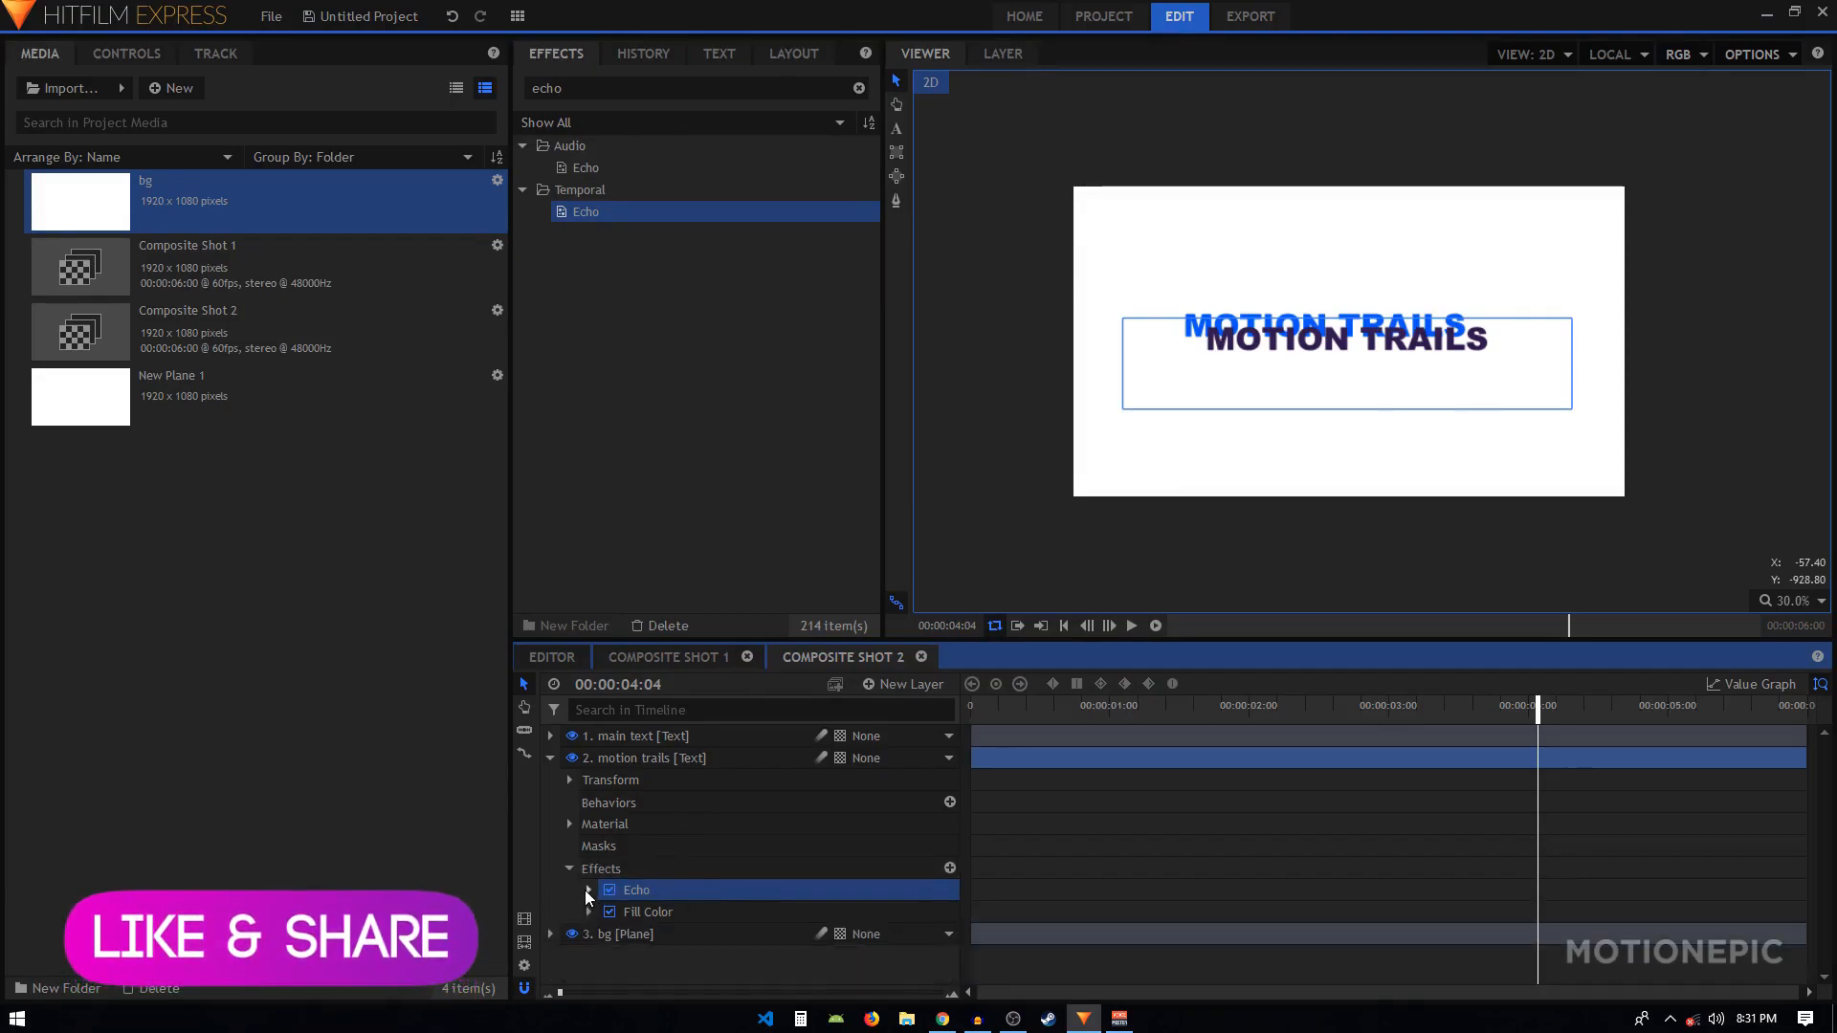
pyautogui.click(588, 891)
pyautogui.scroll(1, 1339, 319)
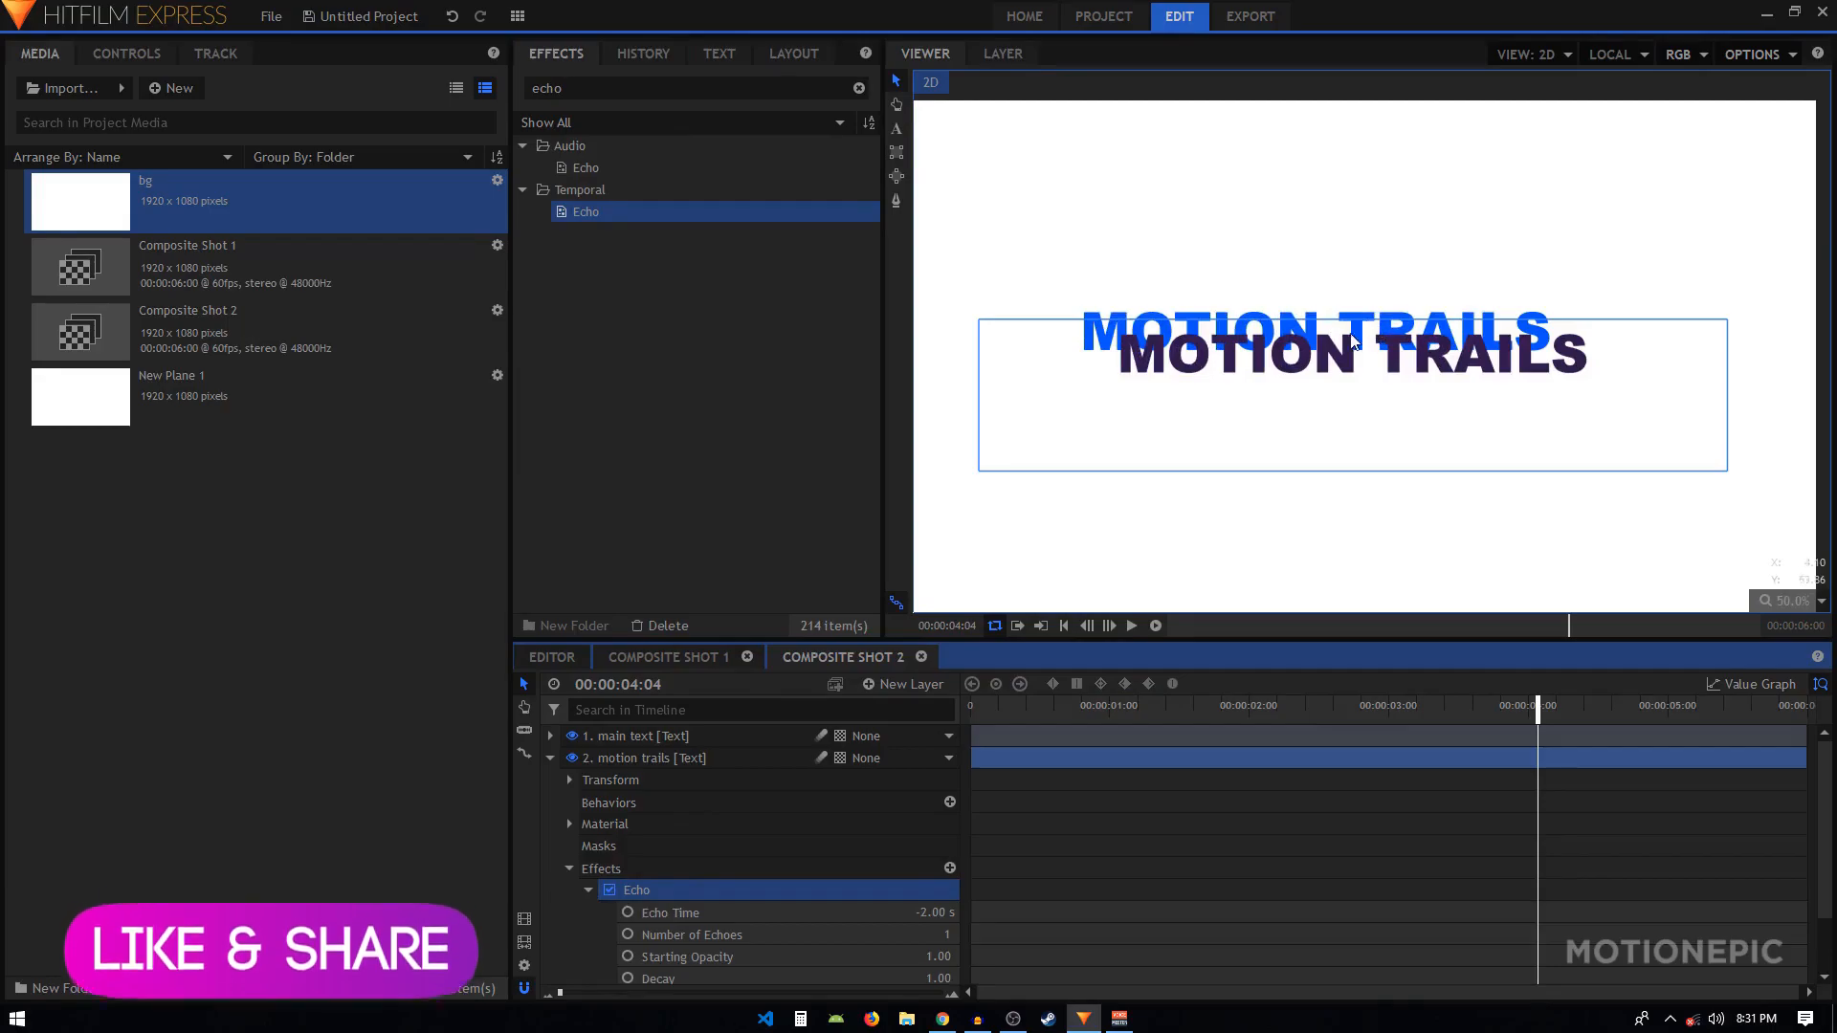
pyautogui.moveTo(1337, 416); pyautogui.dragTo(1379, 408)
pyautogui.scroll(-1, 1383, 414)
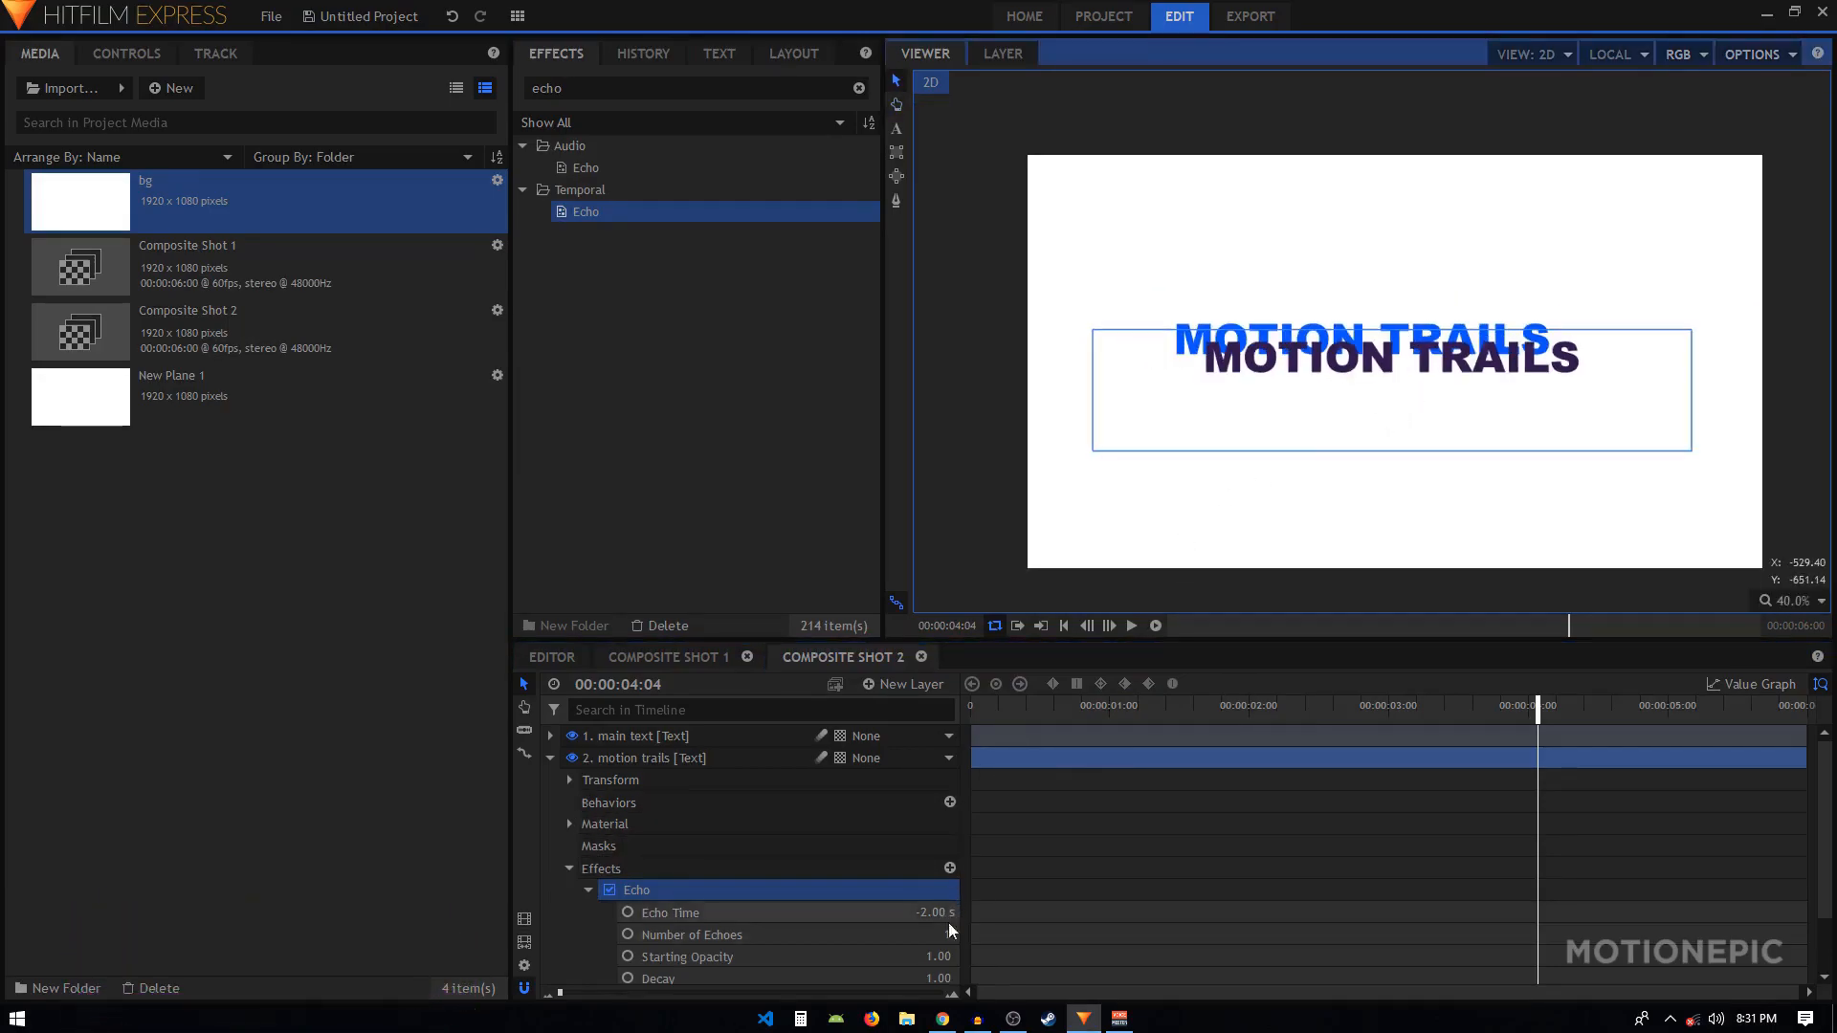
pyautogui.click(690, 945)
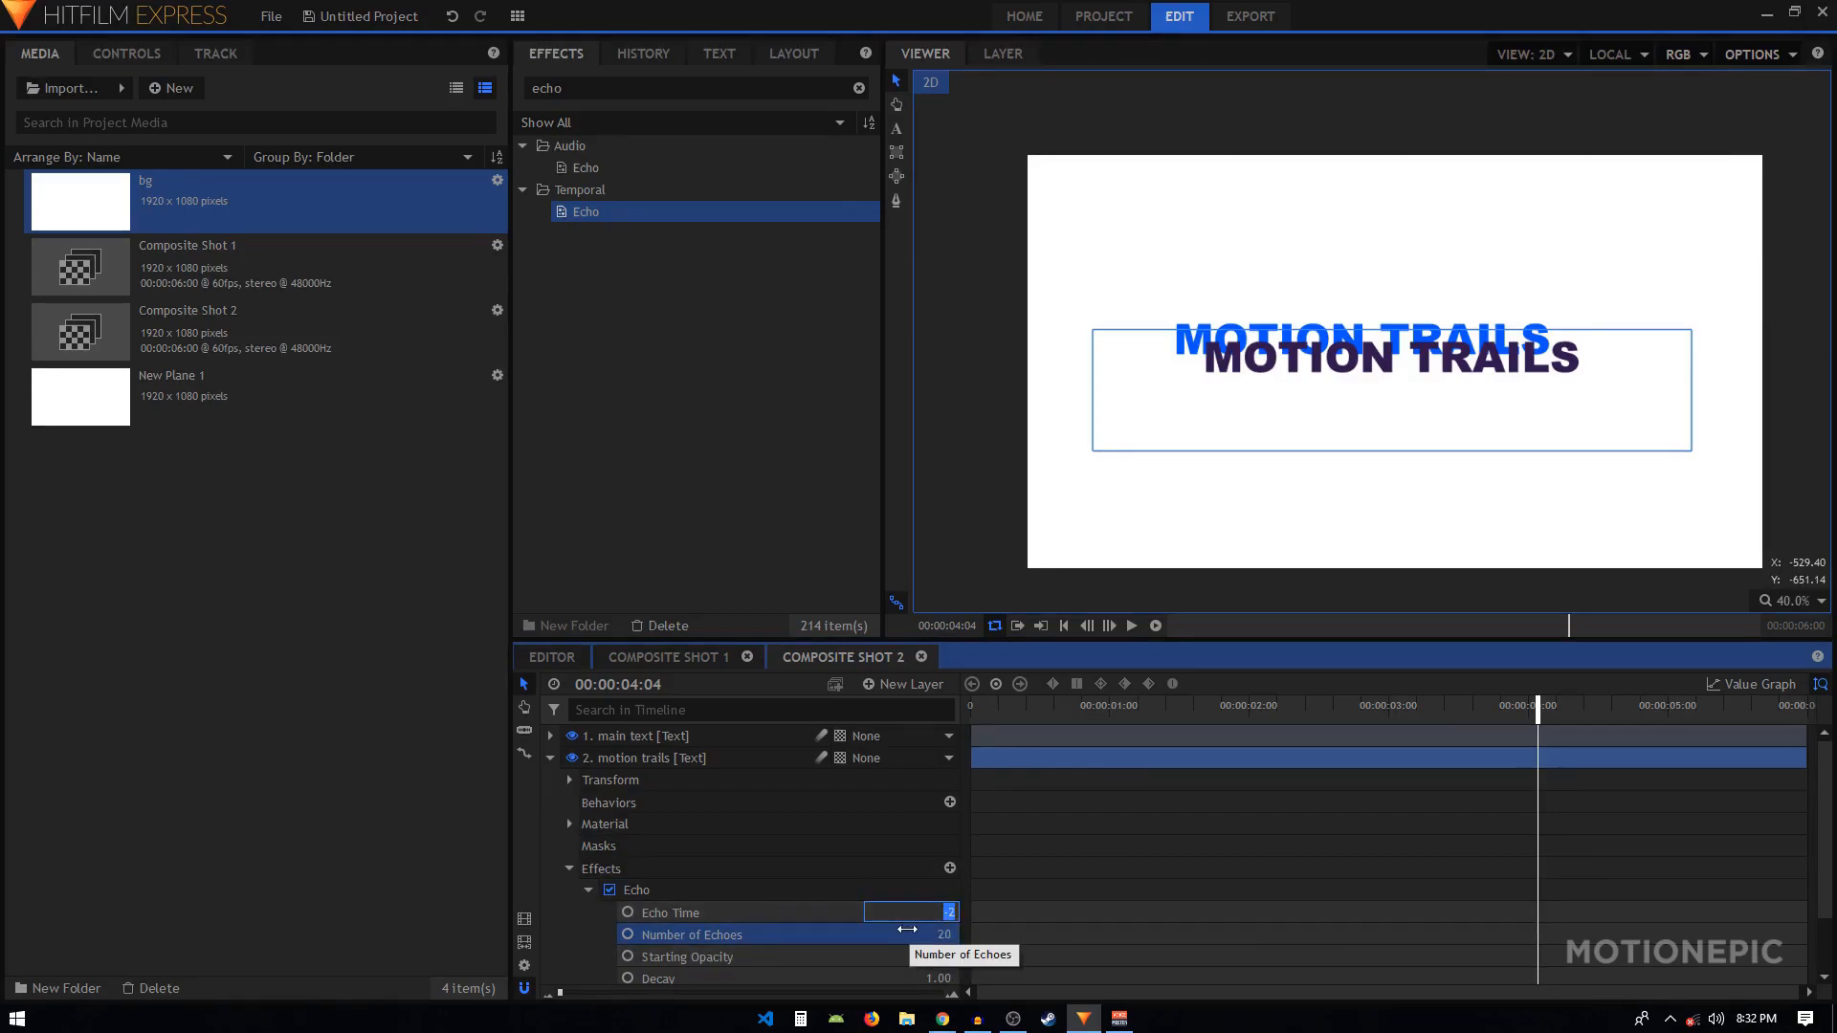
pyautogui.click(942, 914)
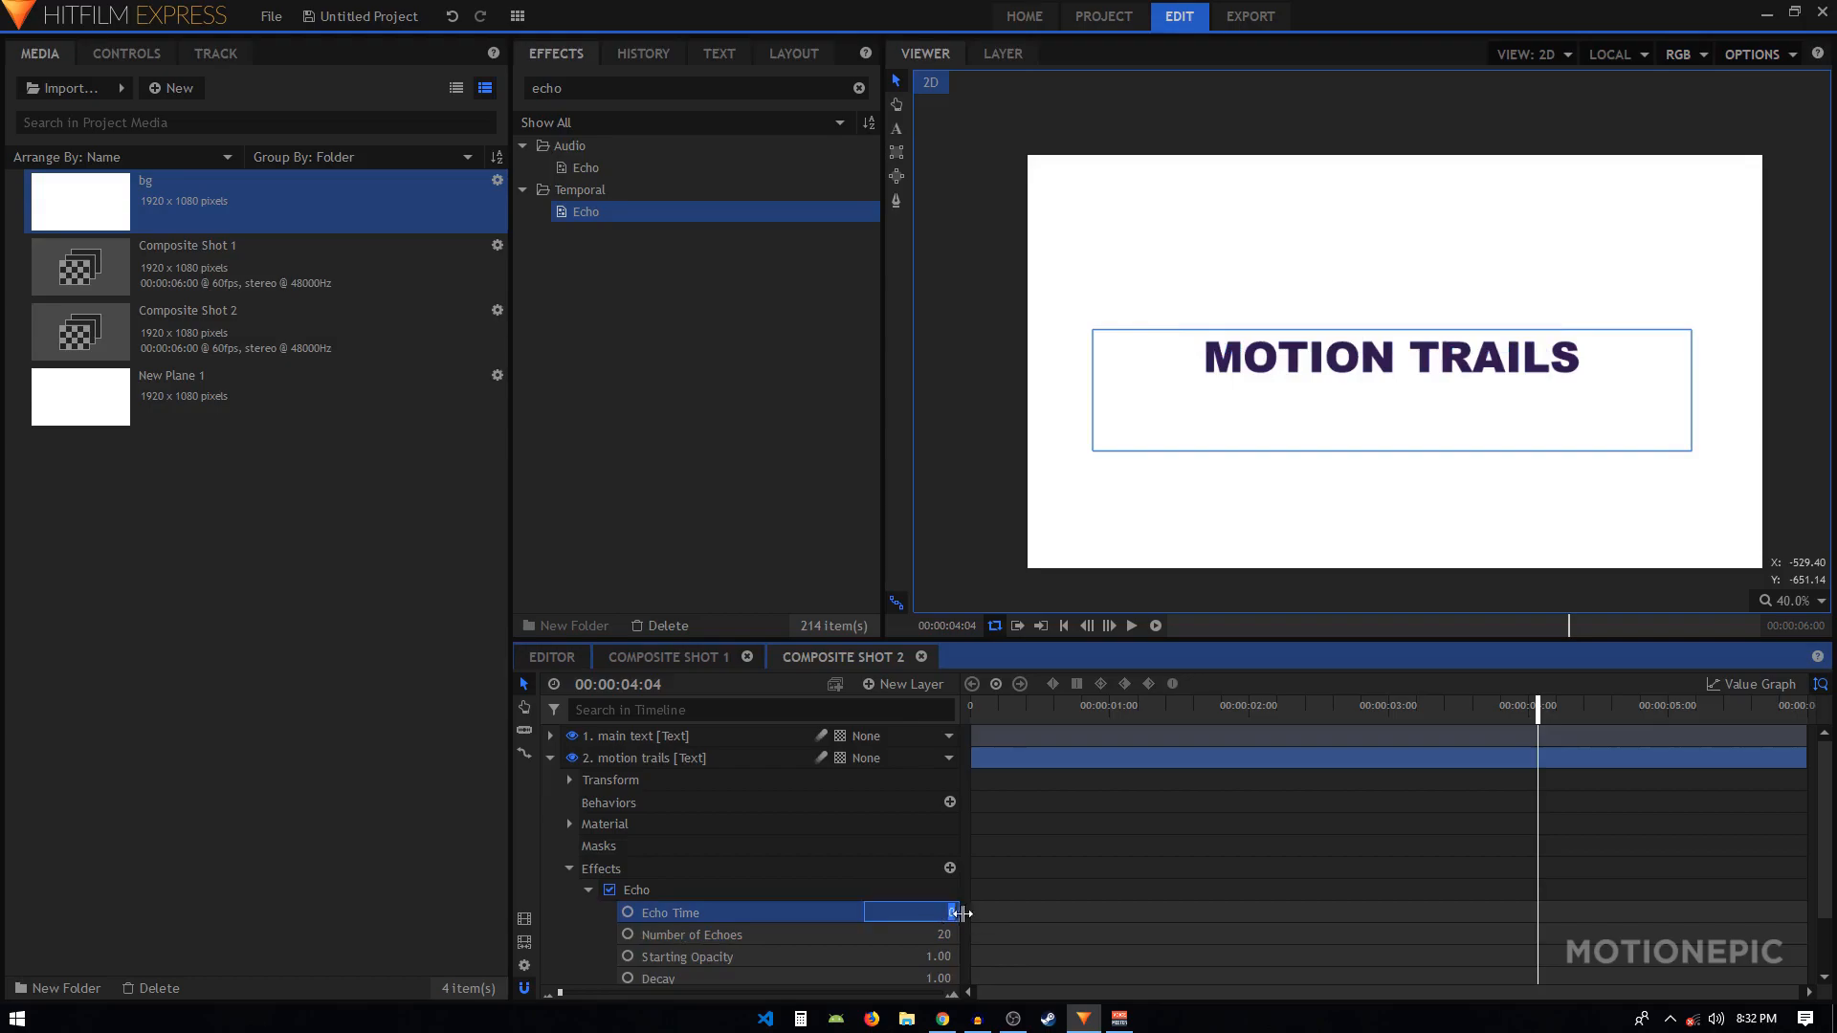
pyautogui.write('-0.01')
pyautogui.press('Return')
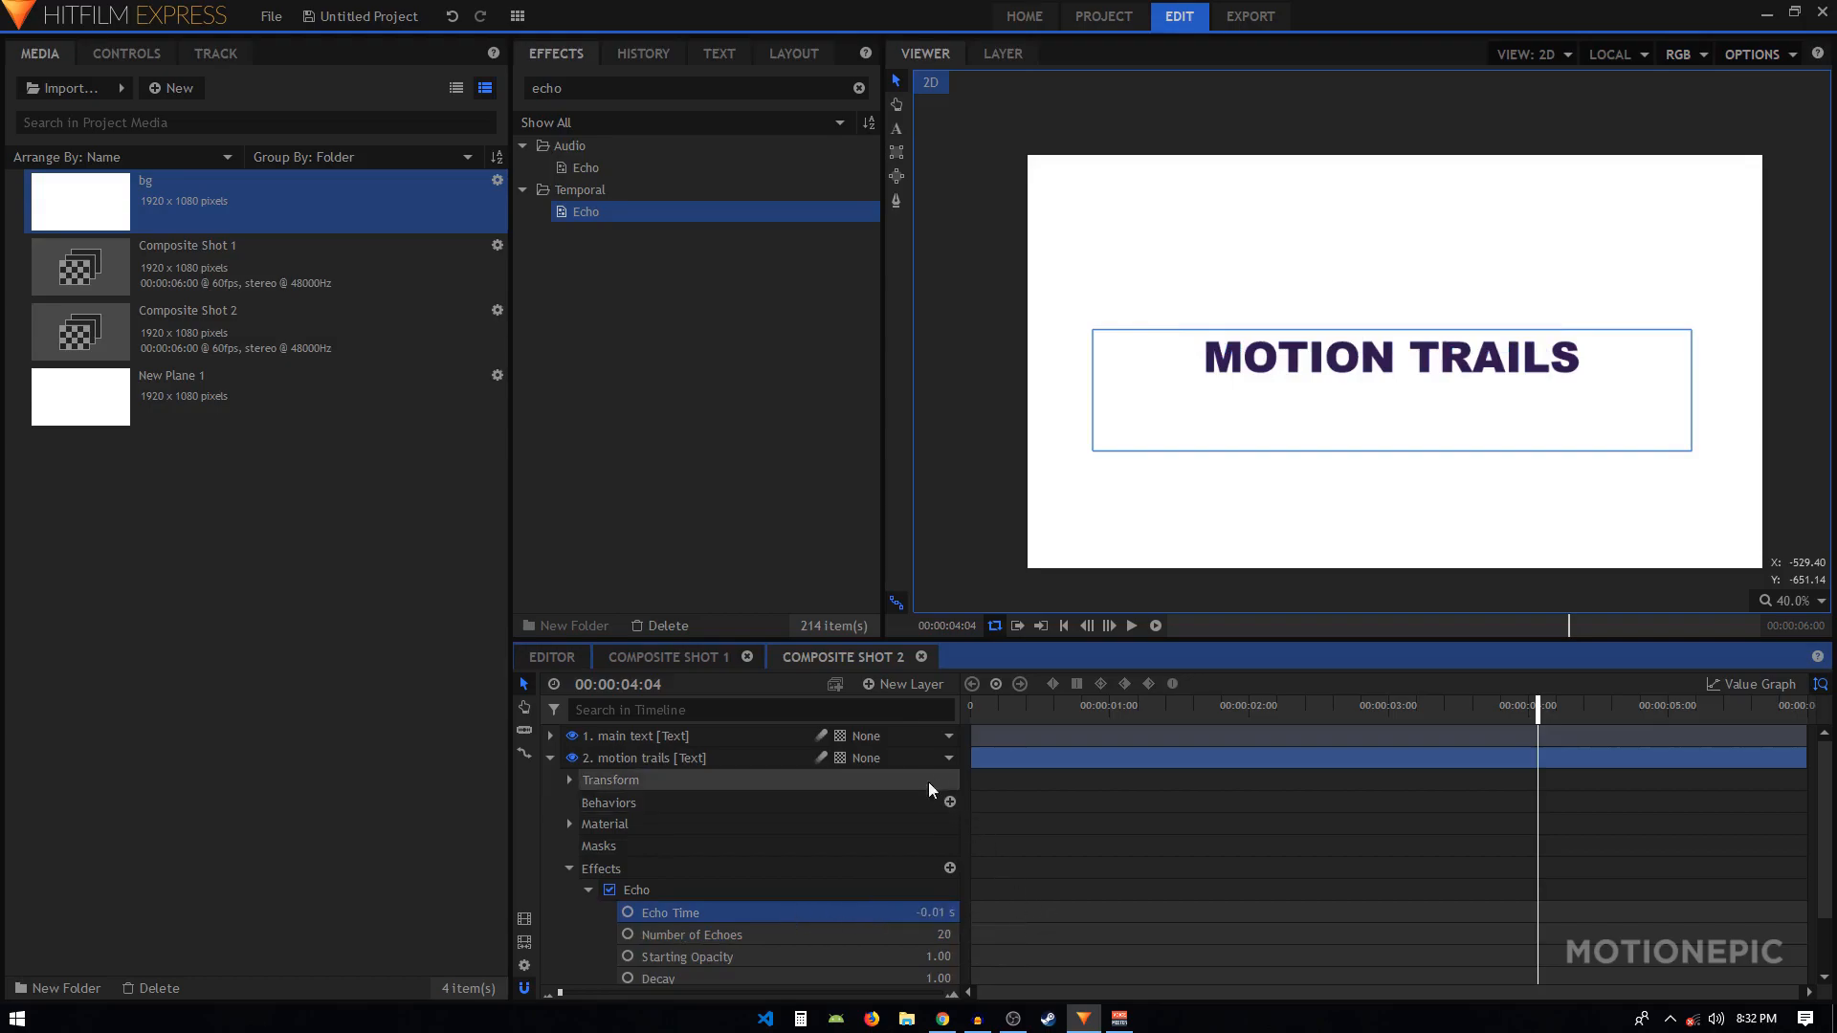
# Scrub the animation to a frame showing the trail and lower the Echo effect's decay to 0.86
pyautogui.click(1001, 705)
pyautogui.moveTo(1002, 701); pyautogui.dragTo(1240, 763)
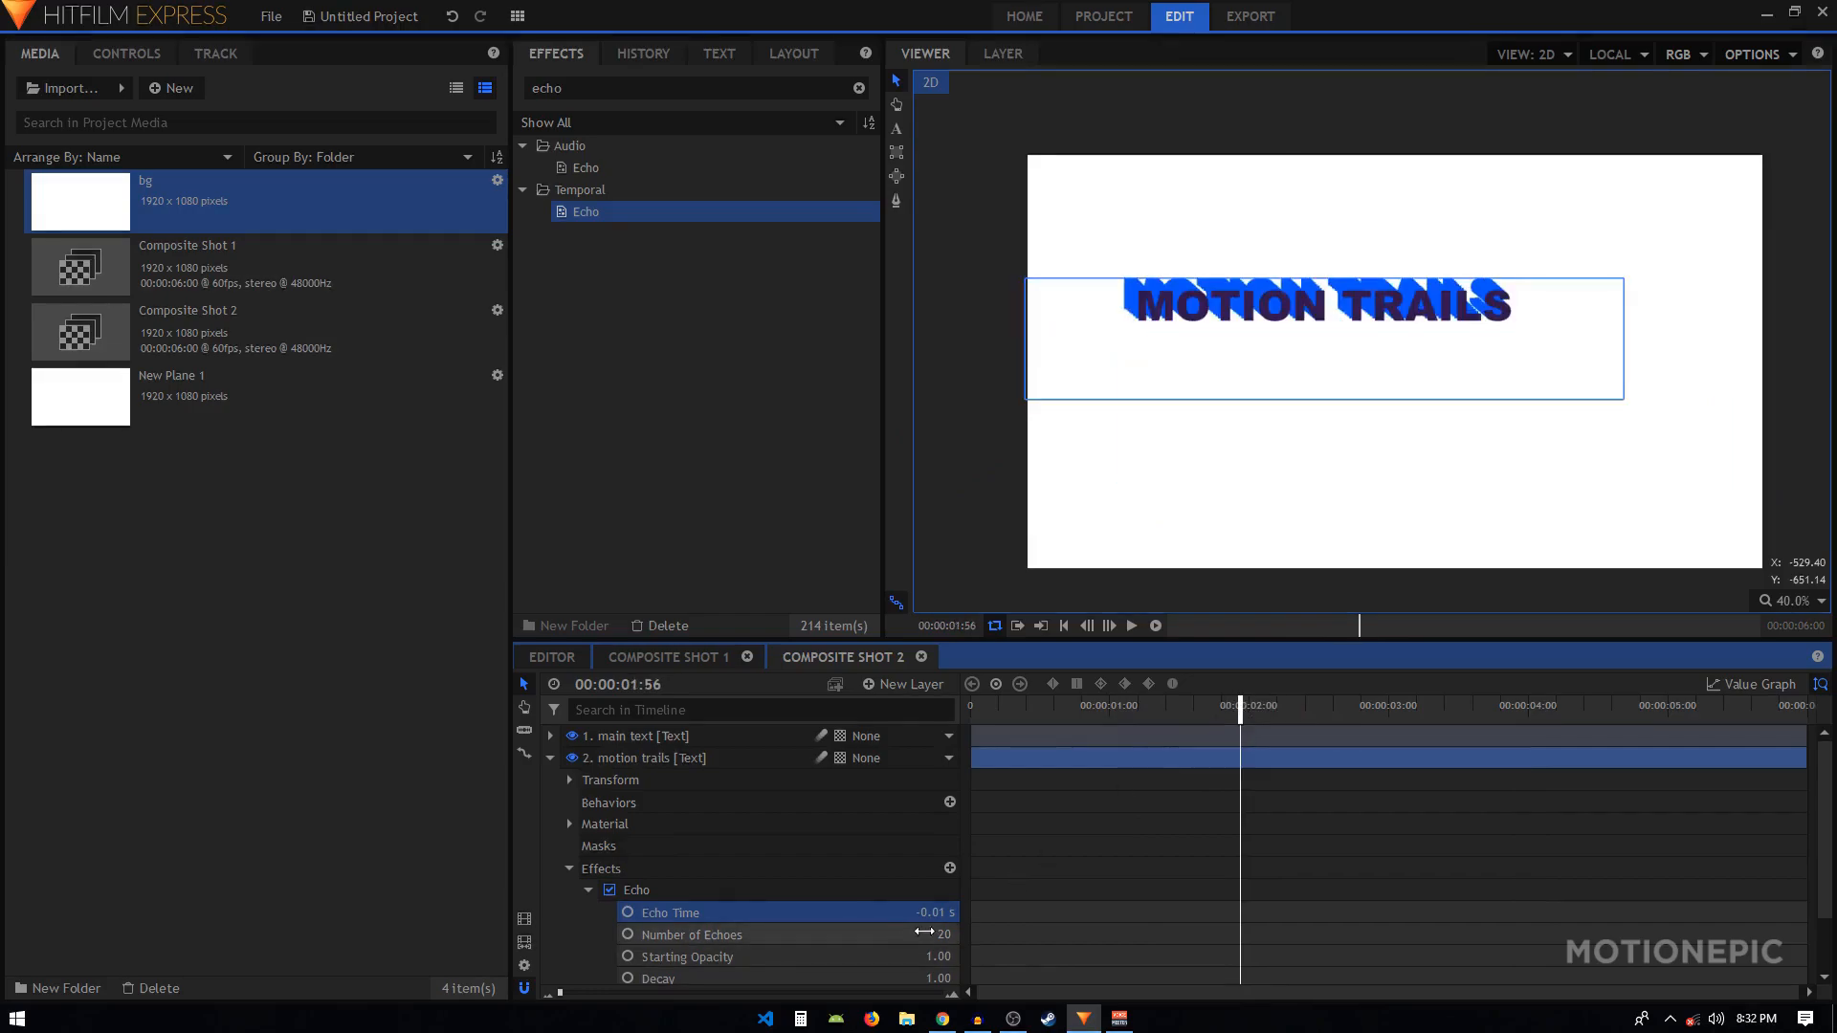
pyautogui.scroll(-1, 892, 912)
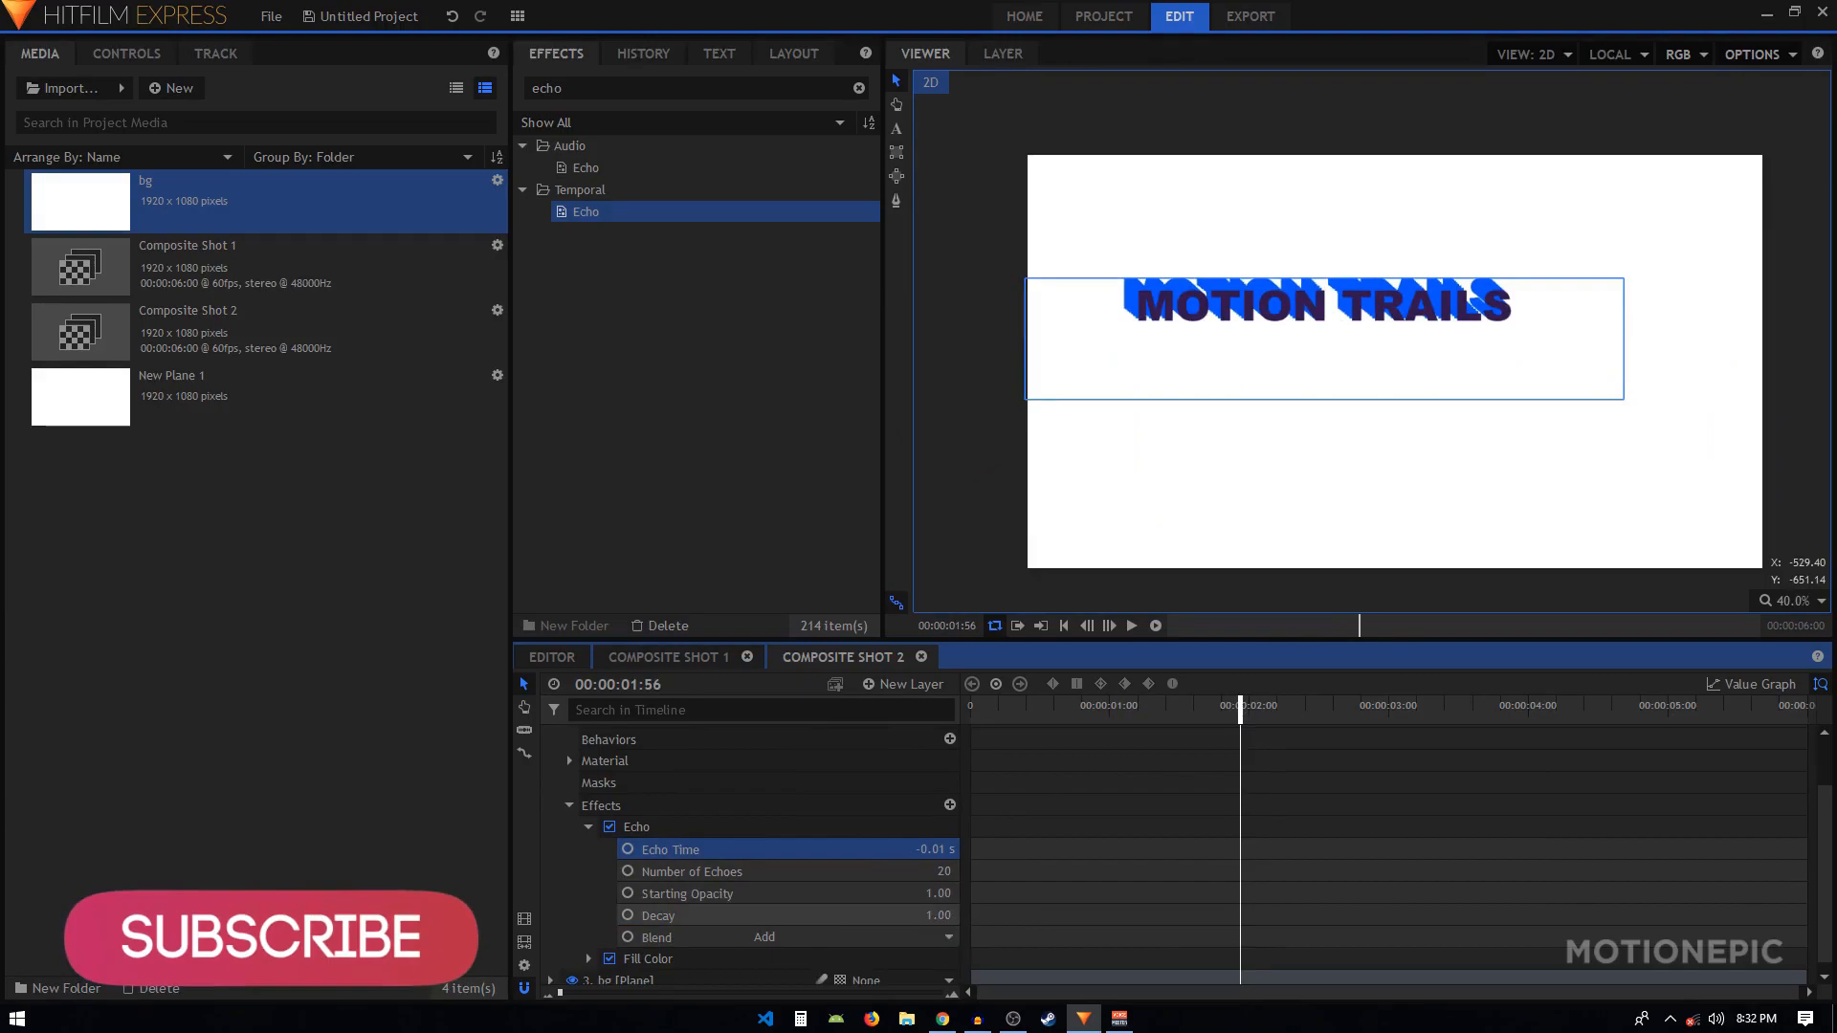
pyautogui.moveTo(939, 916); pyautogui.dragTo(926, 915)
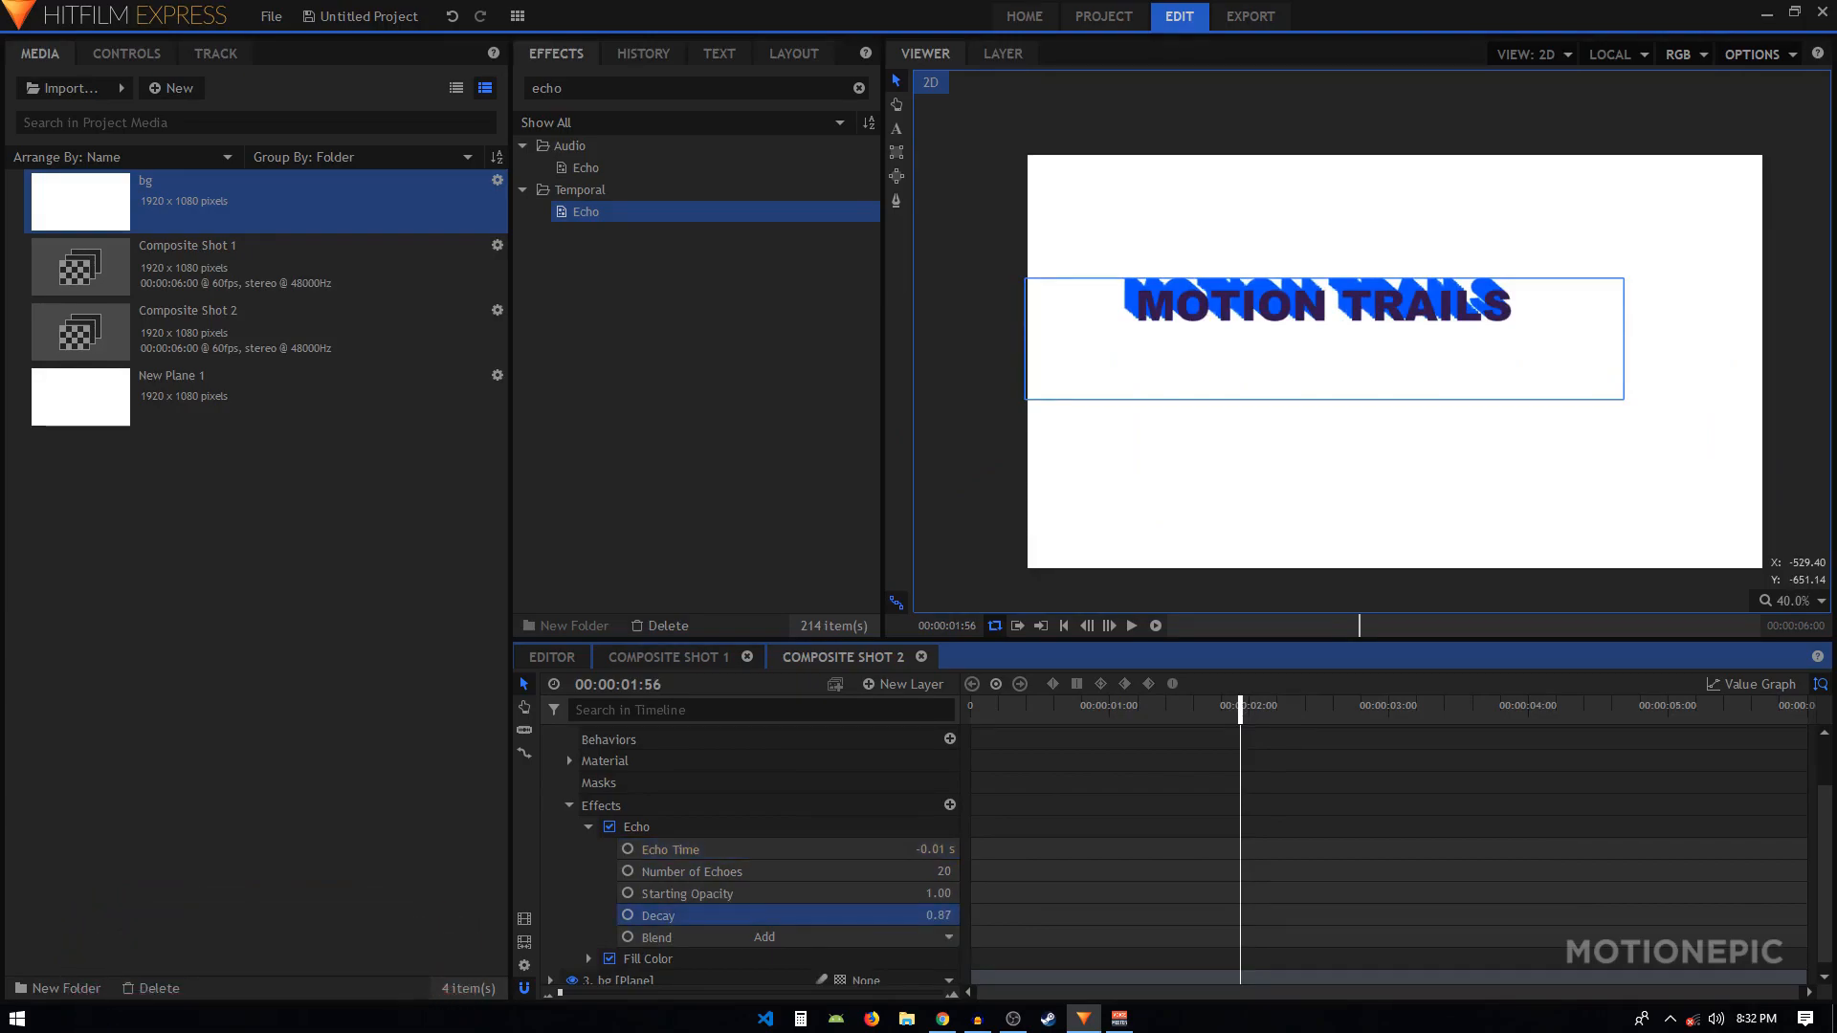
# Play the animation from the start and scrub through it to review the faded trail
pyautogui.moveTo(1001, 712); pyautogui.dragTo(930, 712)
pyautogui.click(1131, 626)
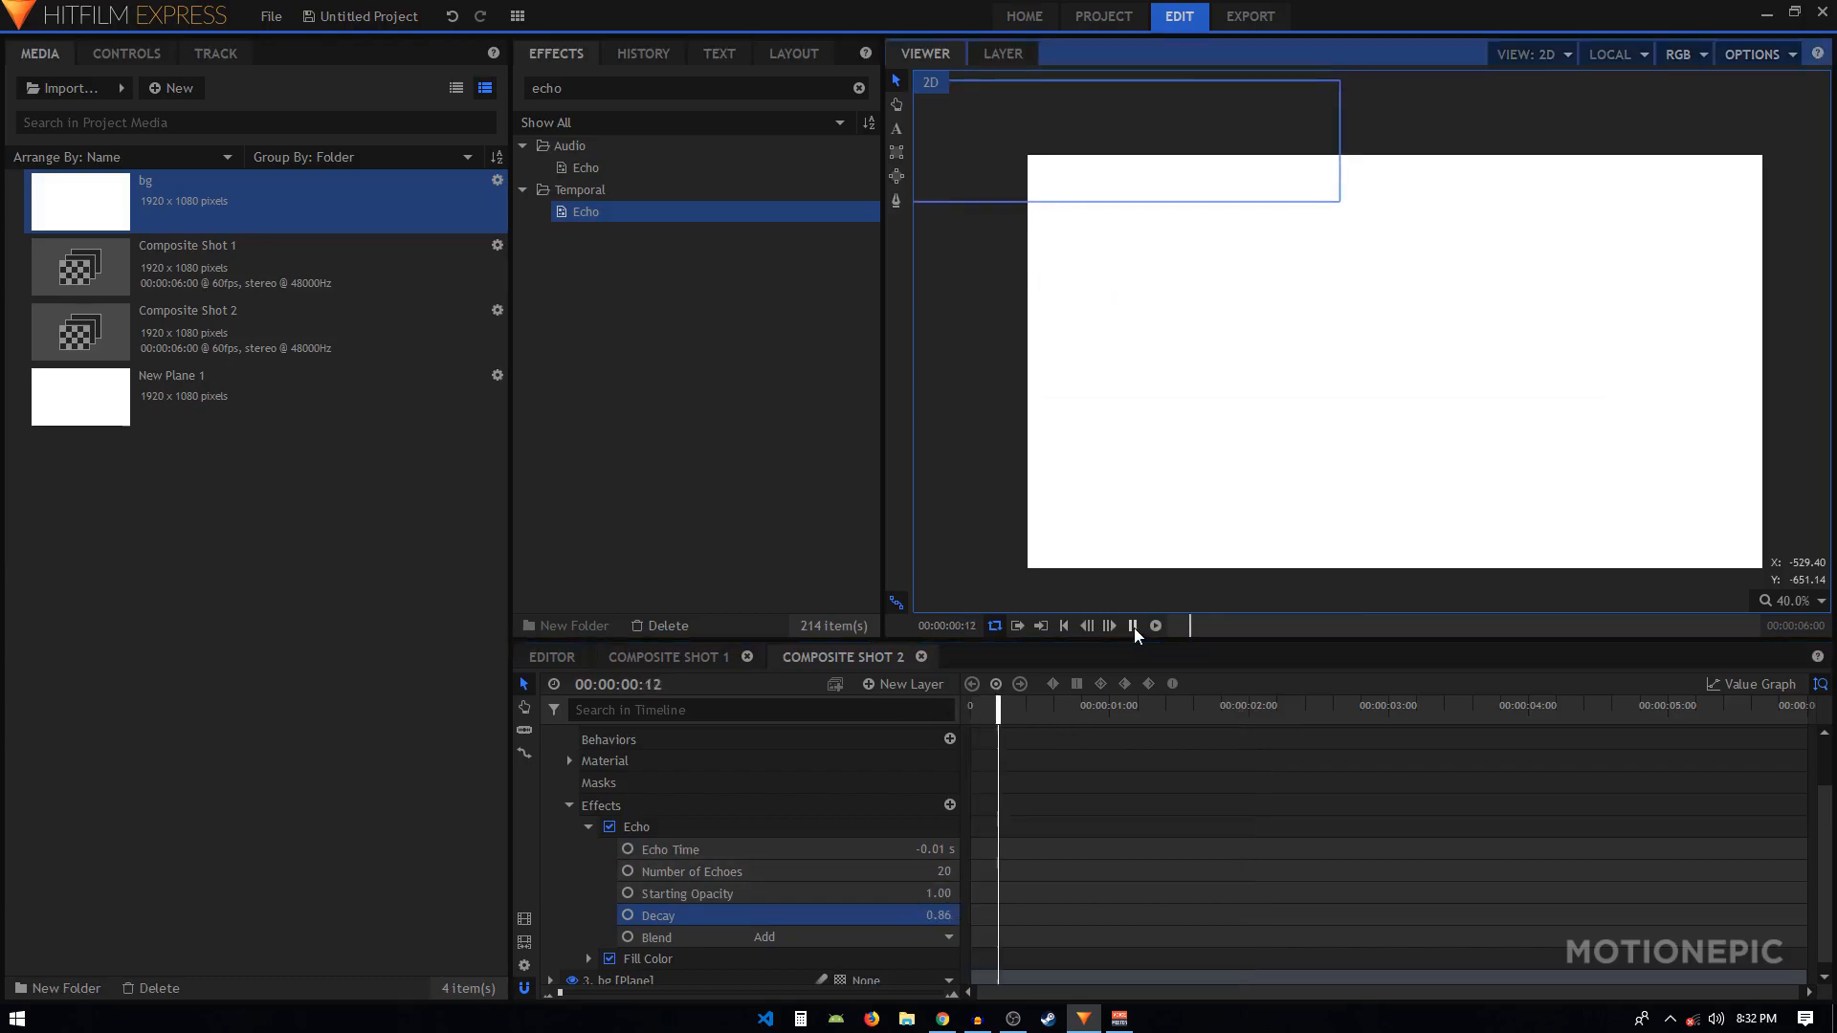
pyautogui.click(1132, 626)
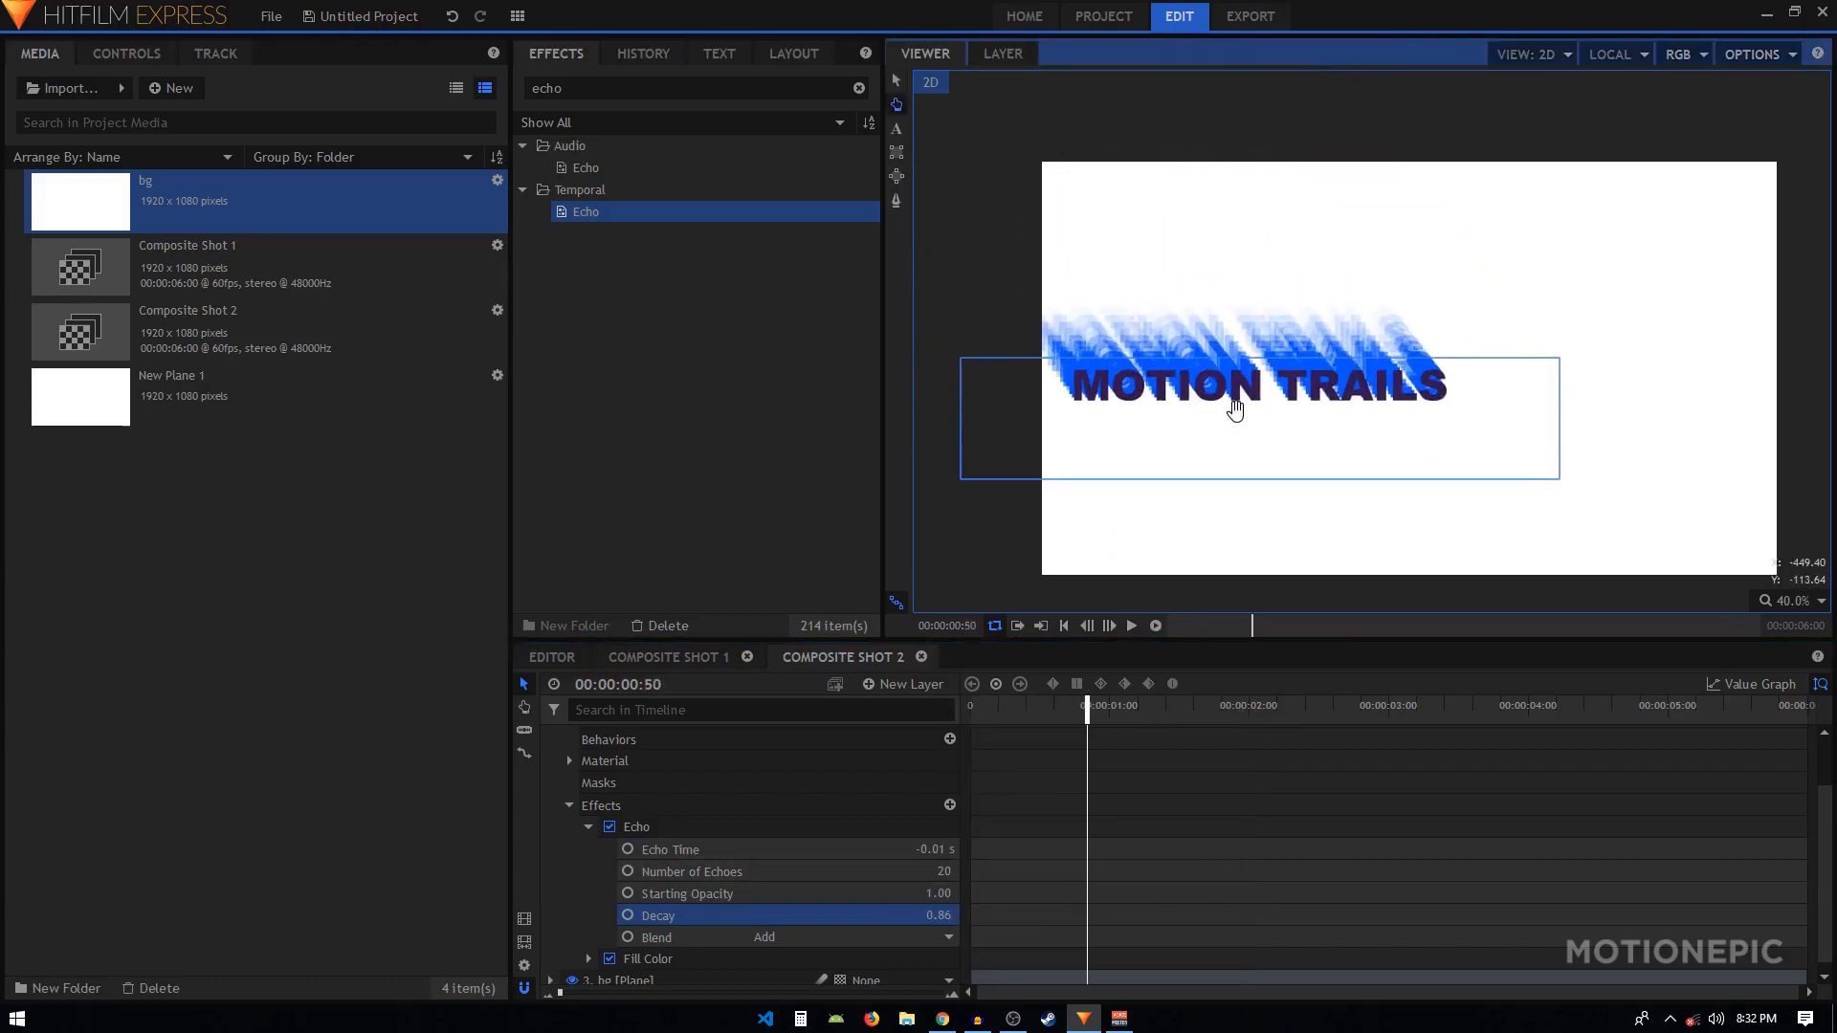
pyautogui.click(1098, 717)
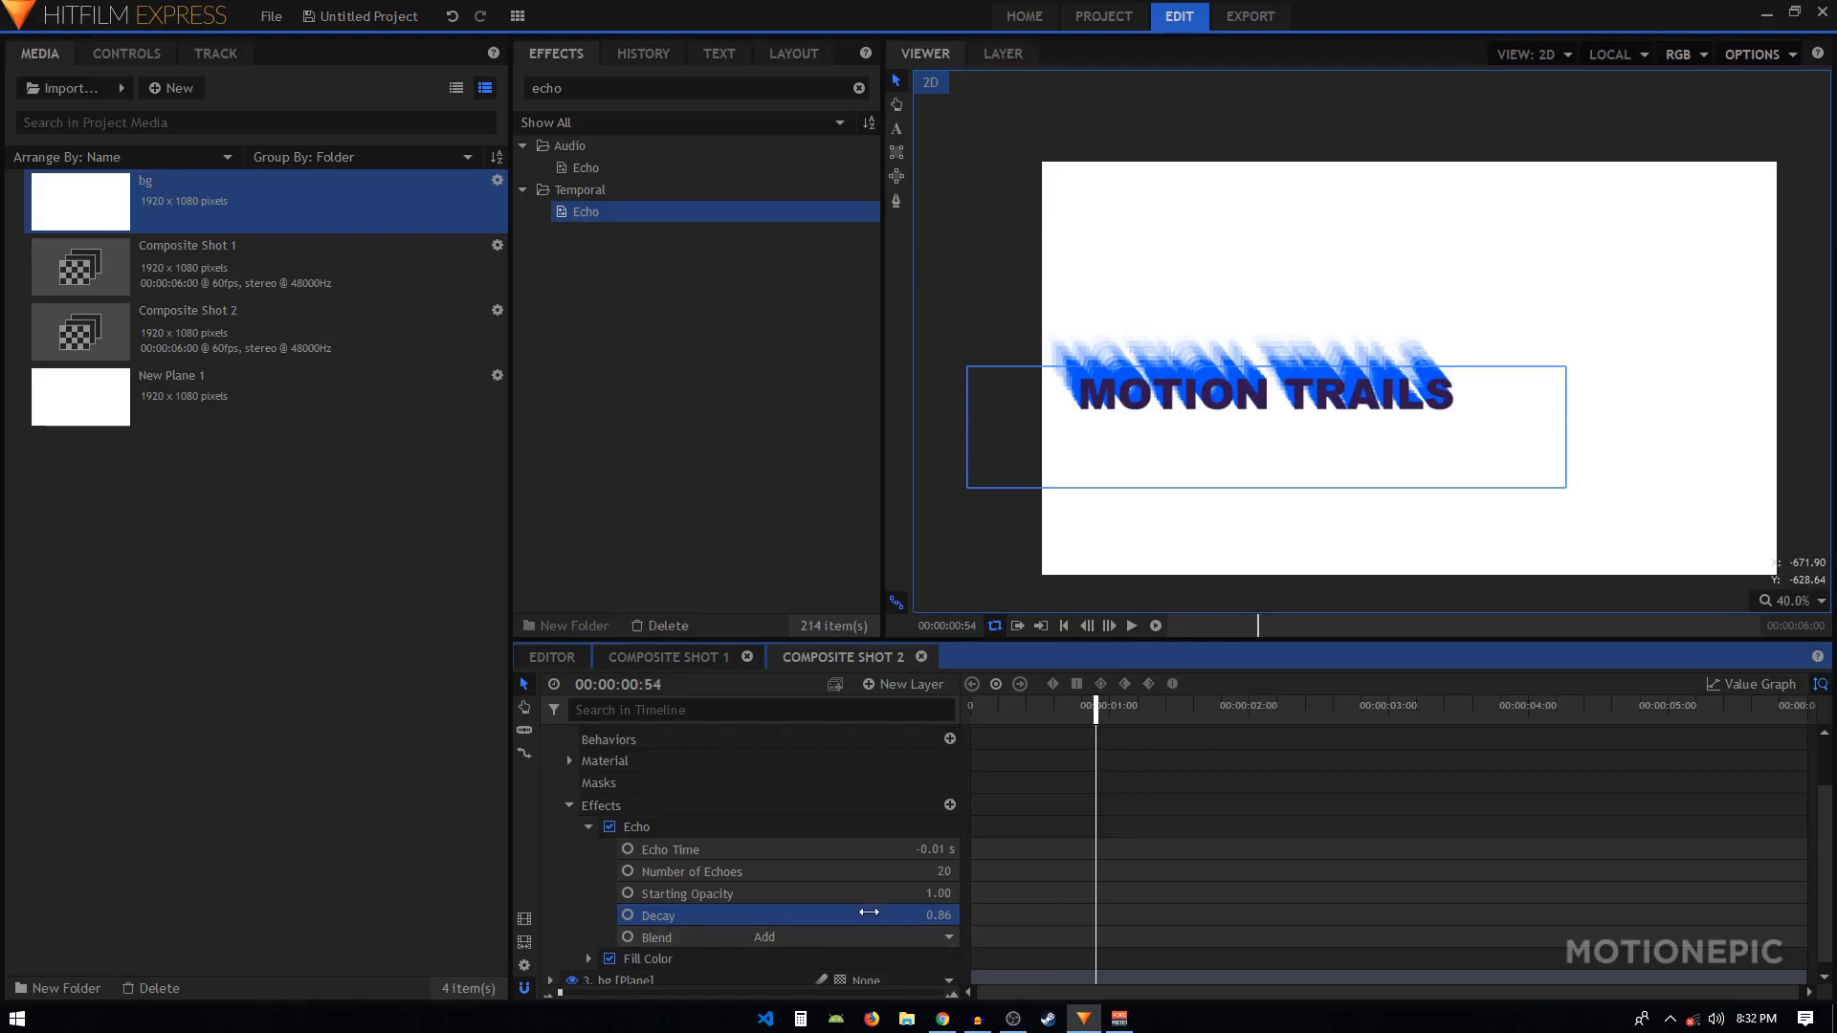
pyautogui.moveTo(1097, 718); pyautogui.dragTo(1183, 727)
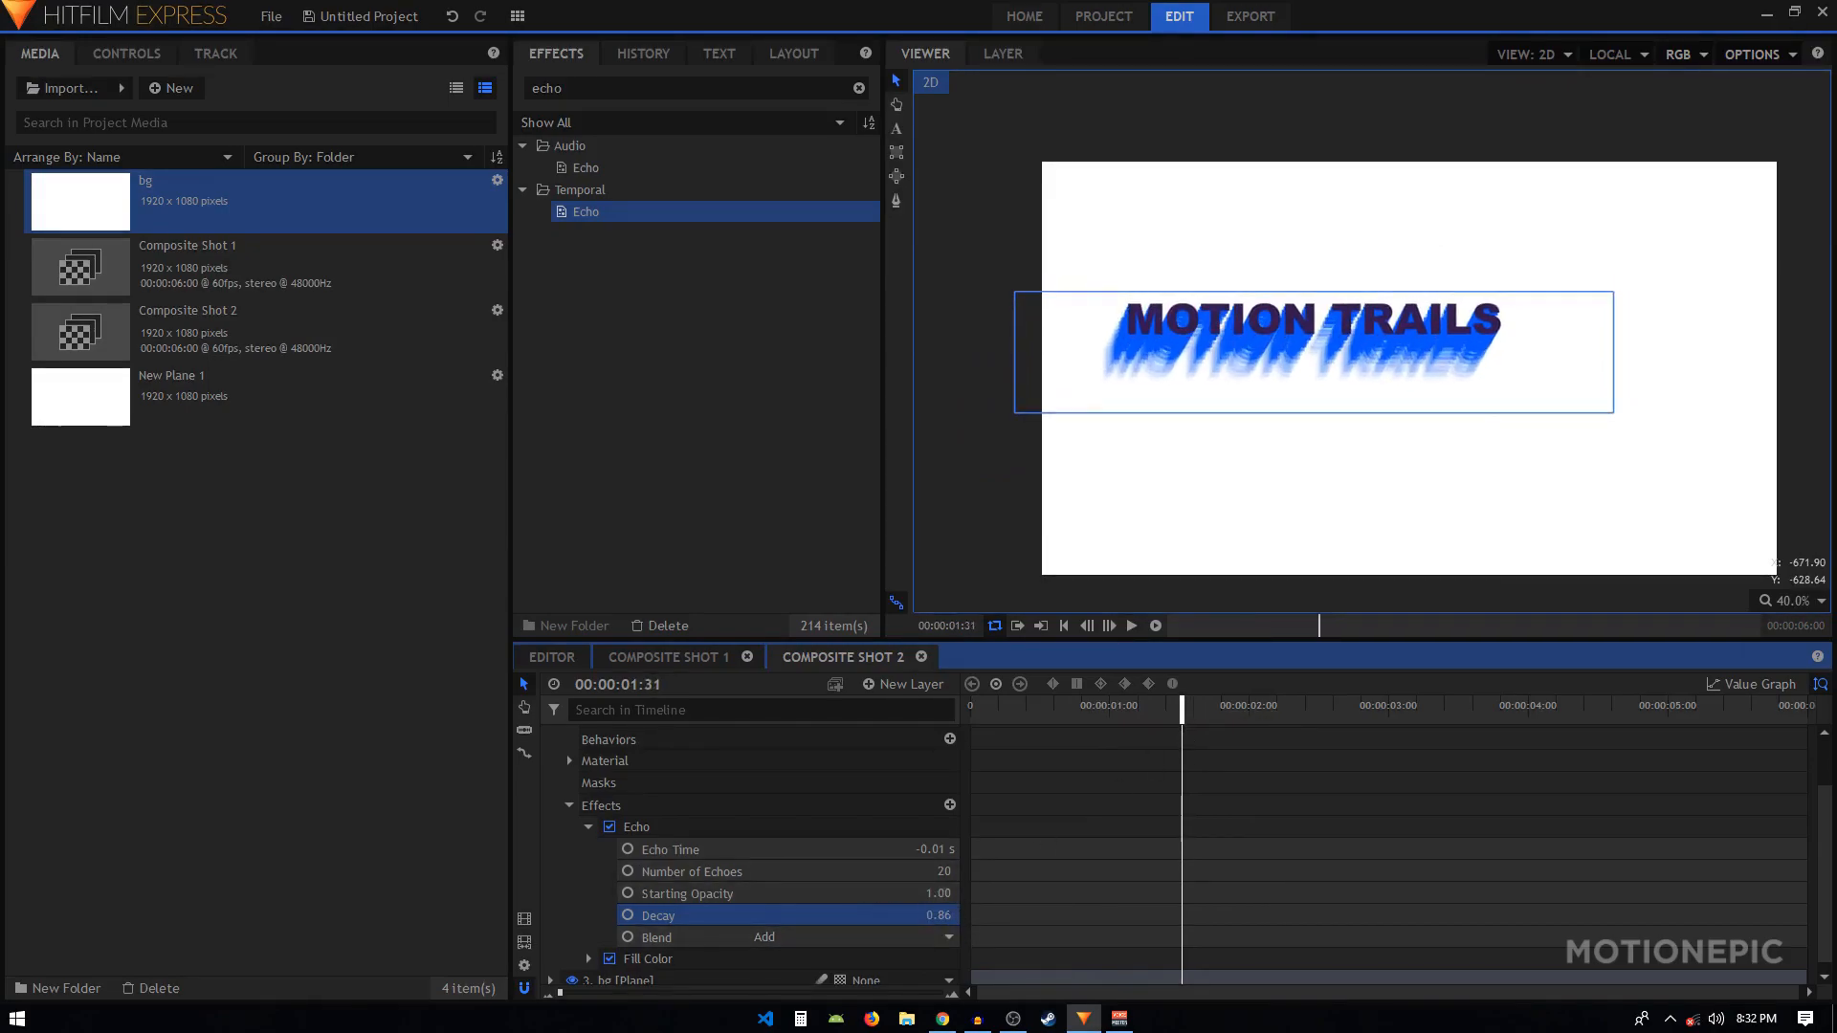
# Set the Echo effect's decay to 1.00 and play the animation from the start to review the trail
pyautogui.moveTo(938, 916); pyautogui.dragTo(956, 916)
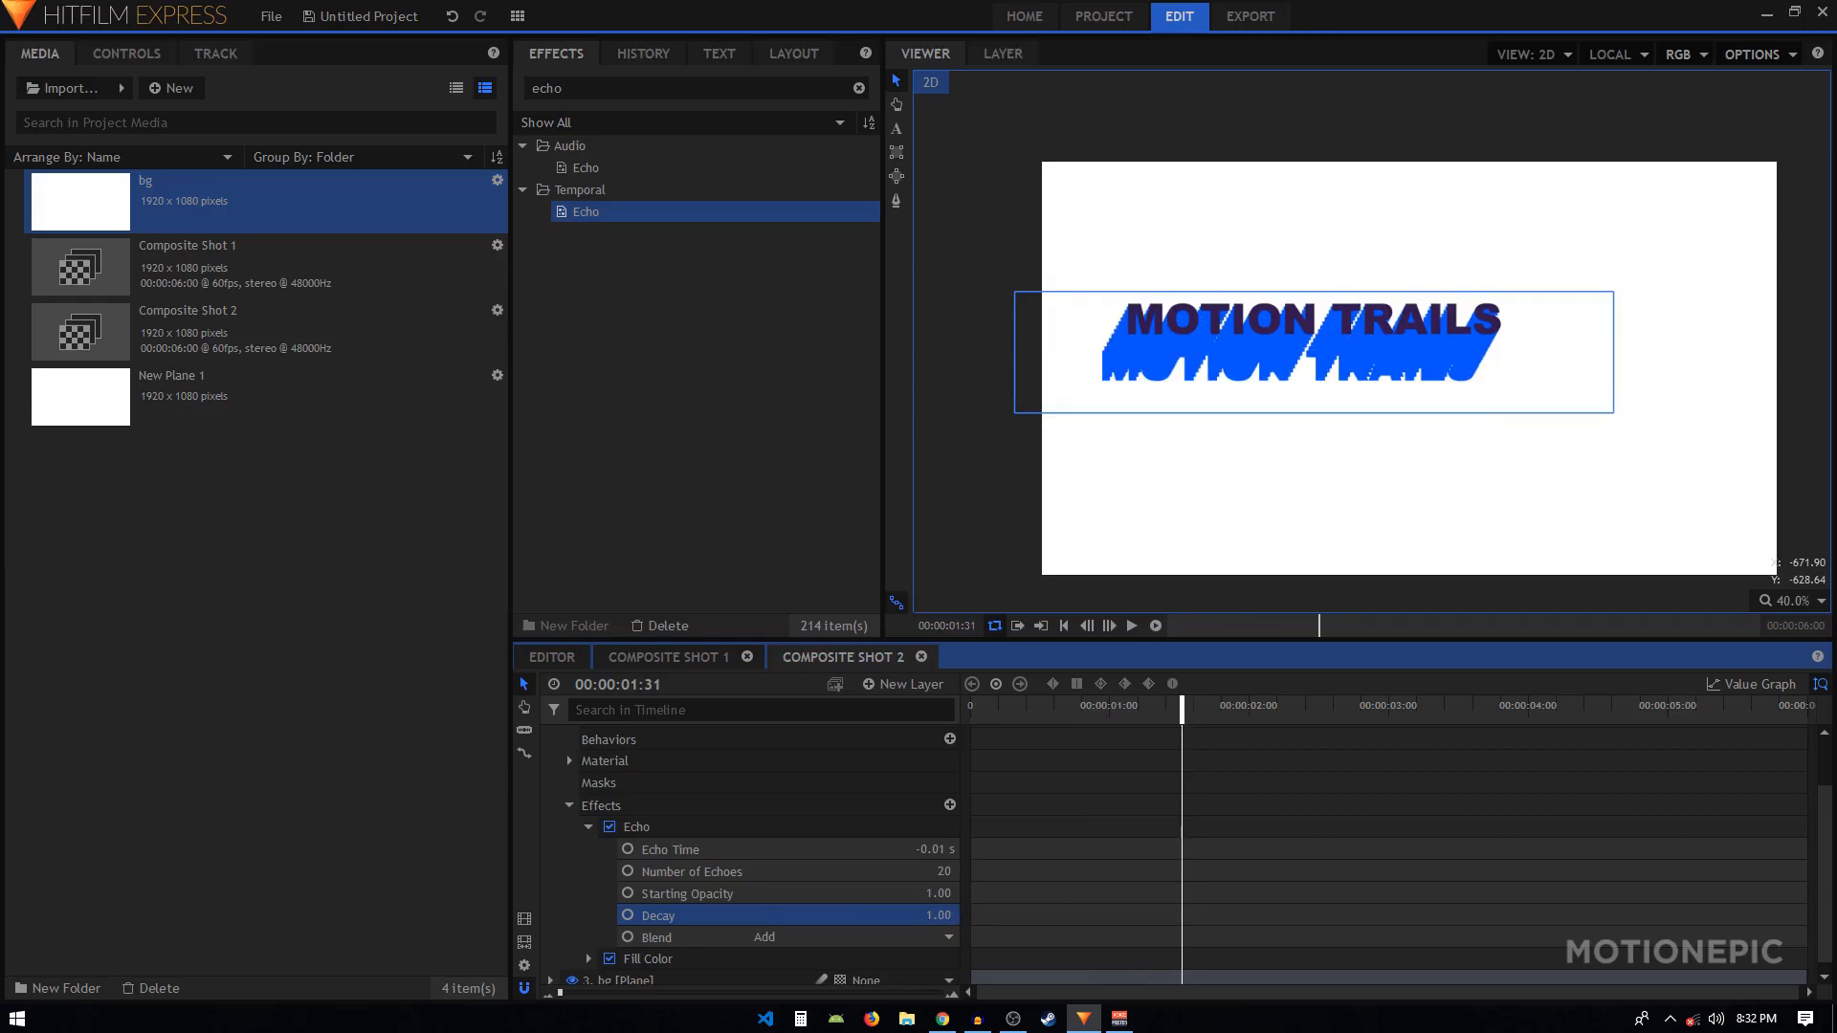
pyautogui.moveTo(1024, 722); pyautogui.dragTo(970, 721)
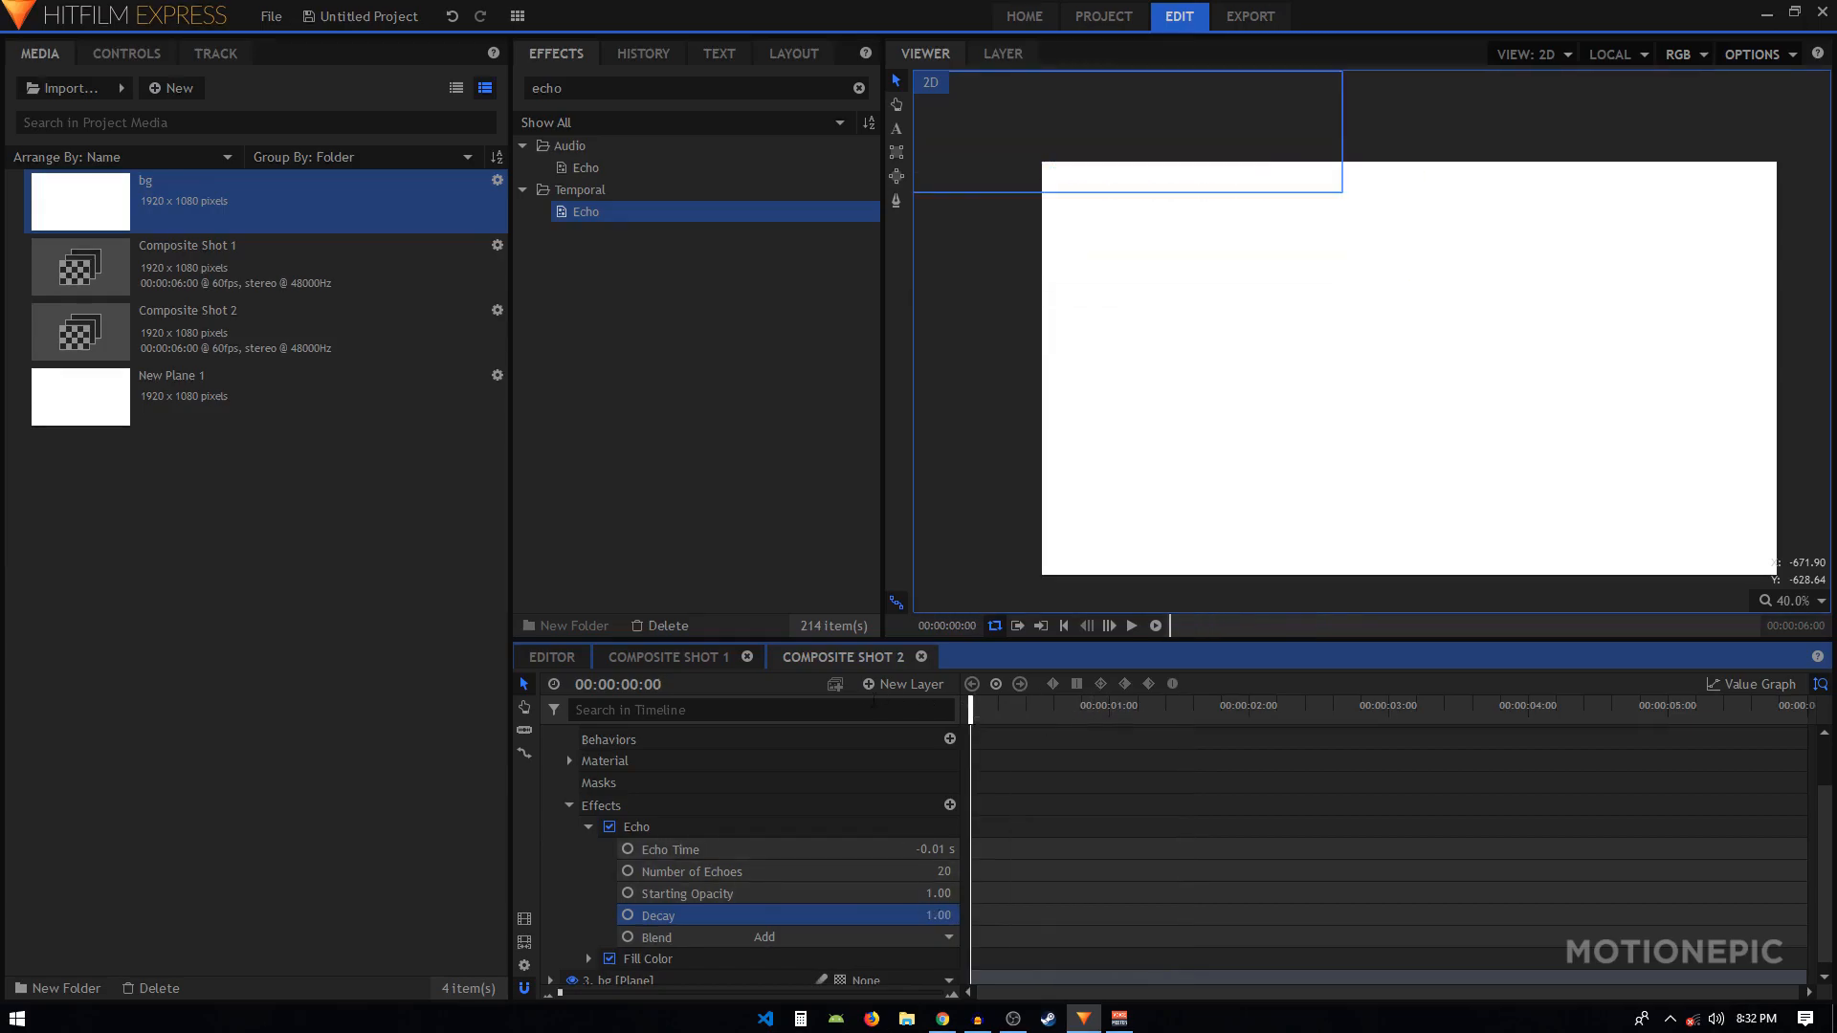
pyautogui.click(1131, 624)
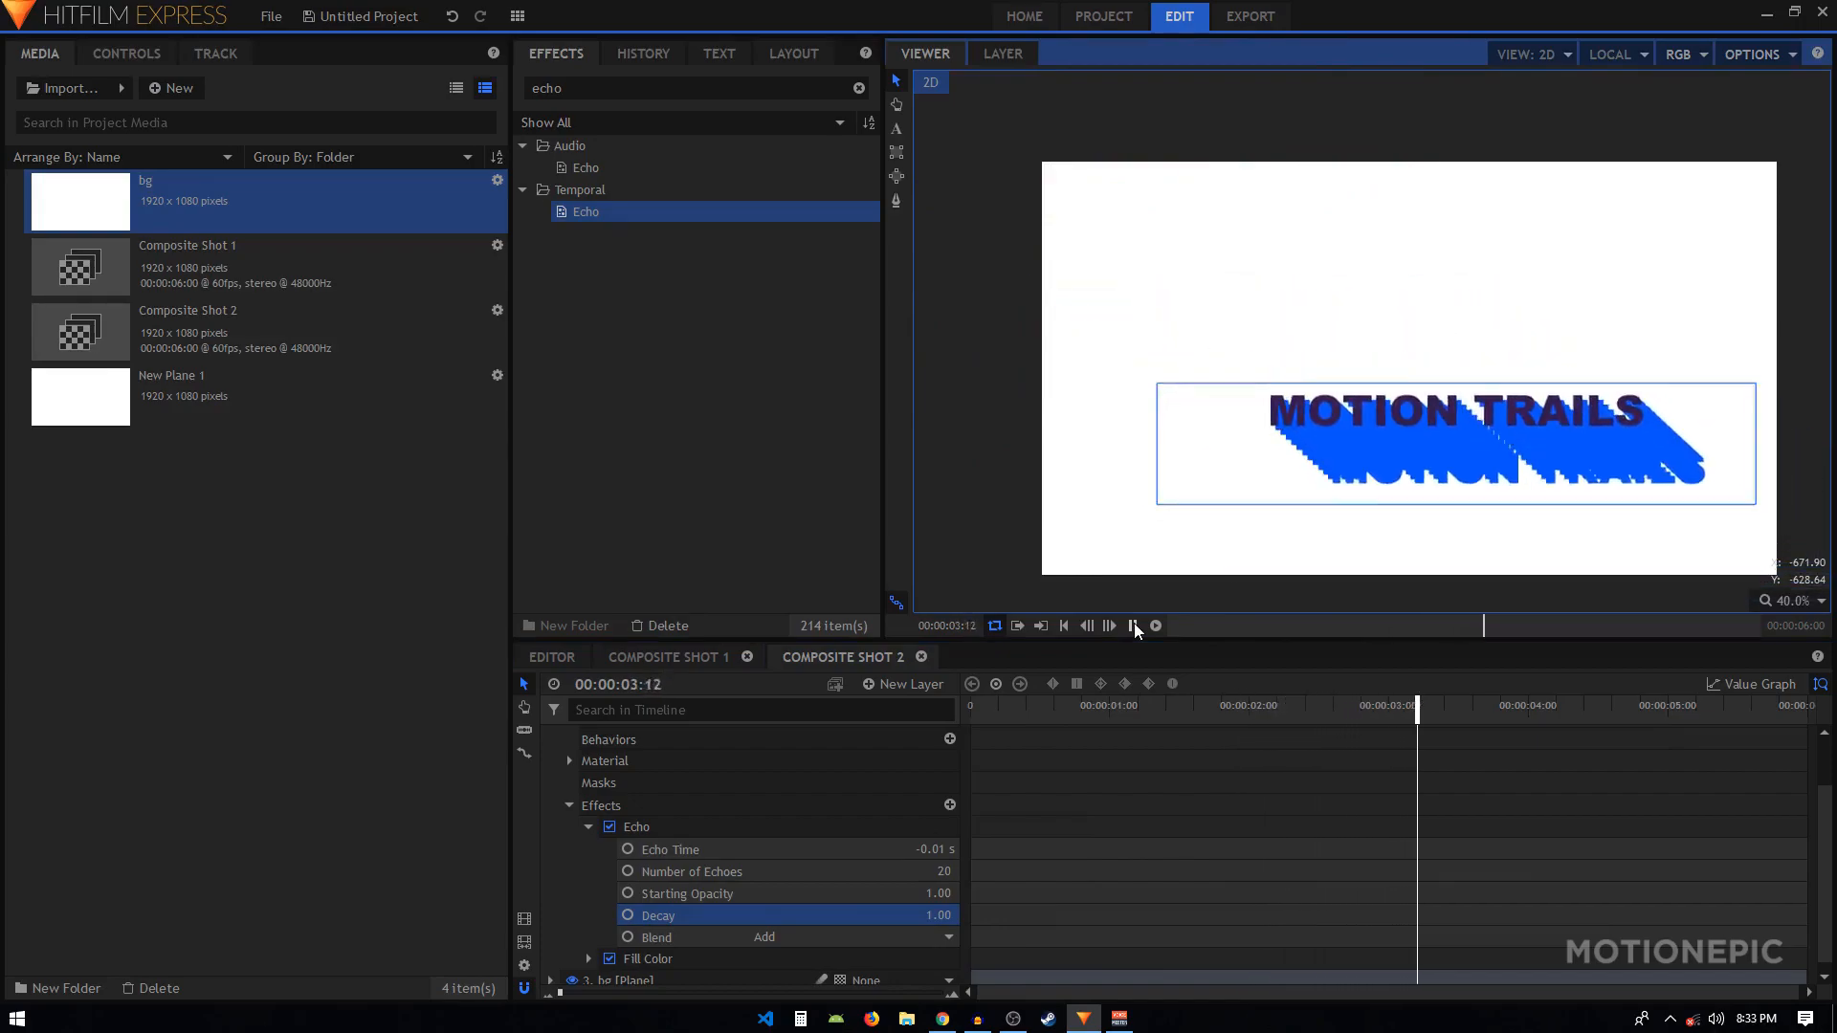
pyautogui.click(1133, 624)
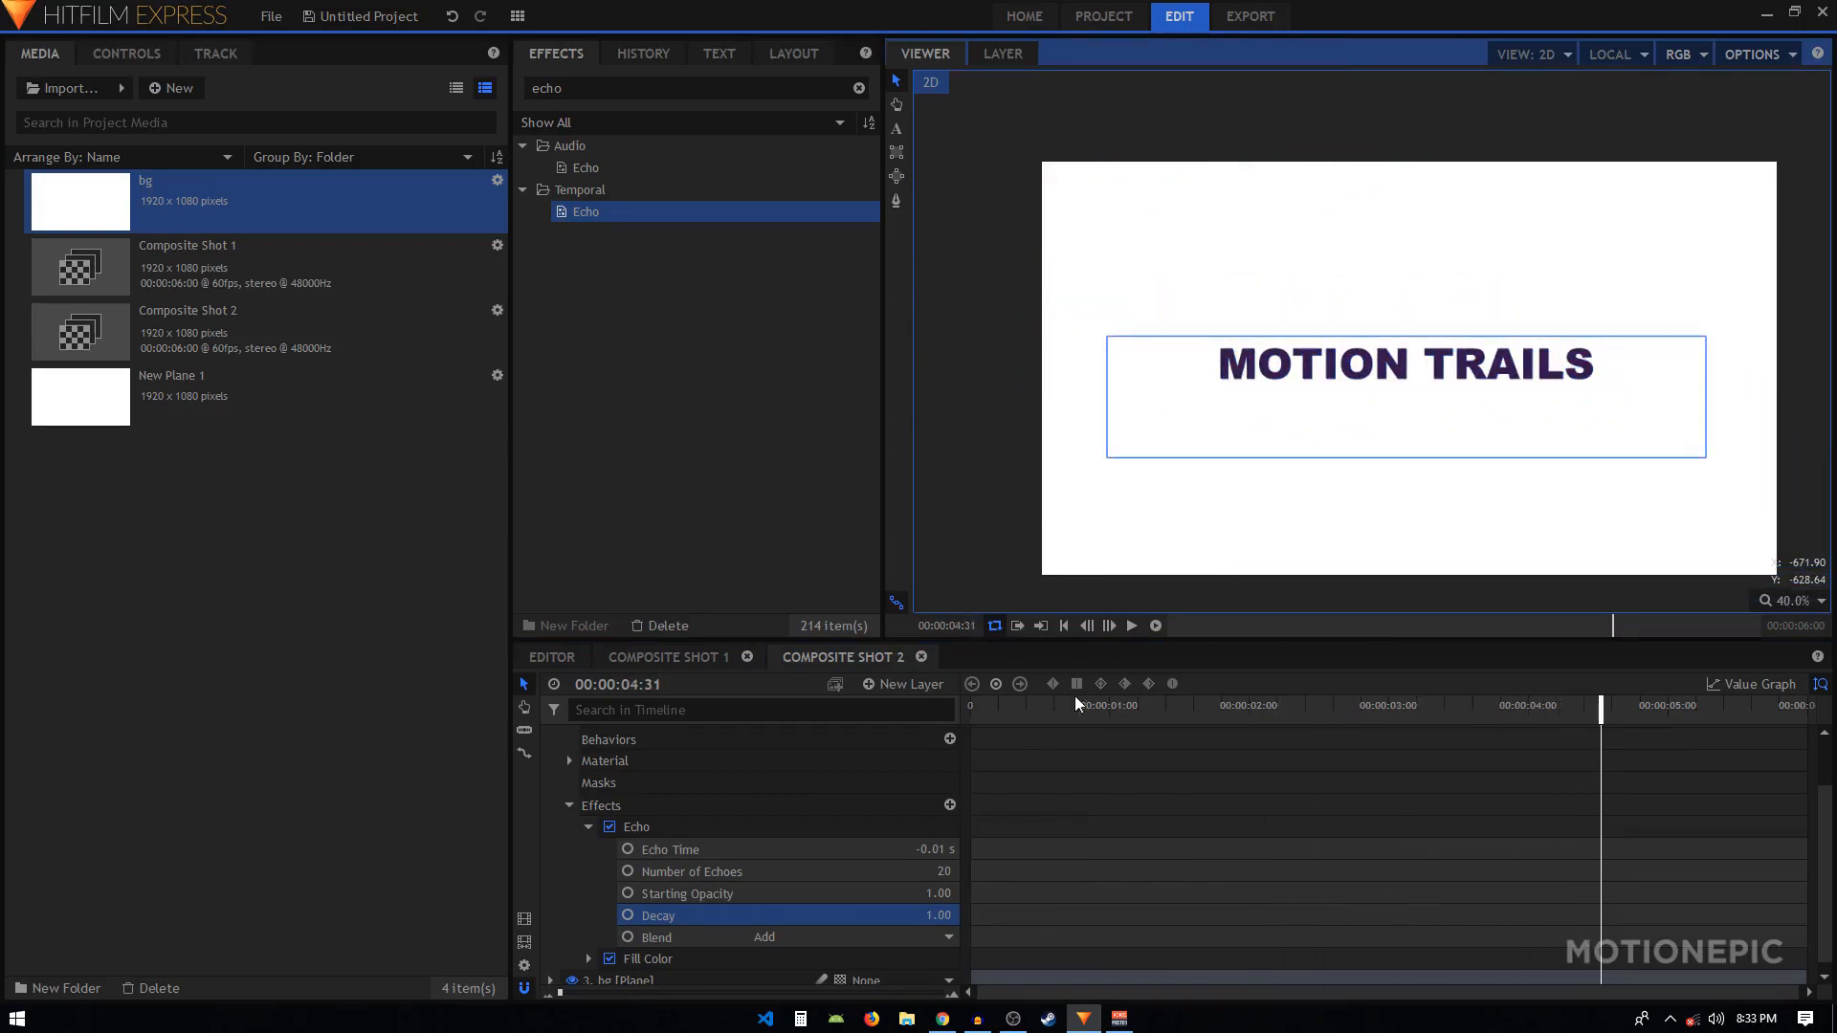
# Collapse the motion trails layer, clear the layer selection and replay the finished animation from the start
pyautogui.scroll(2, 618, 791)
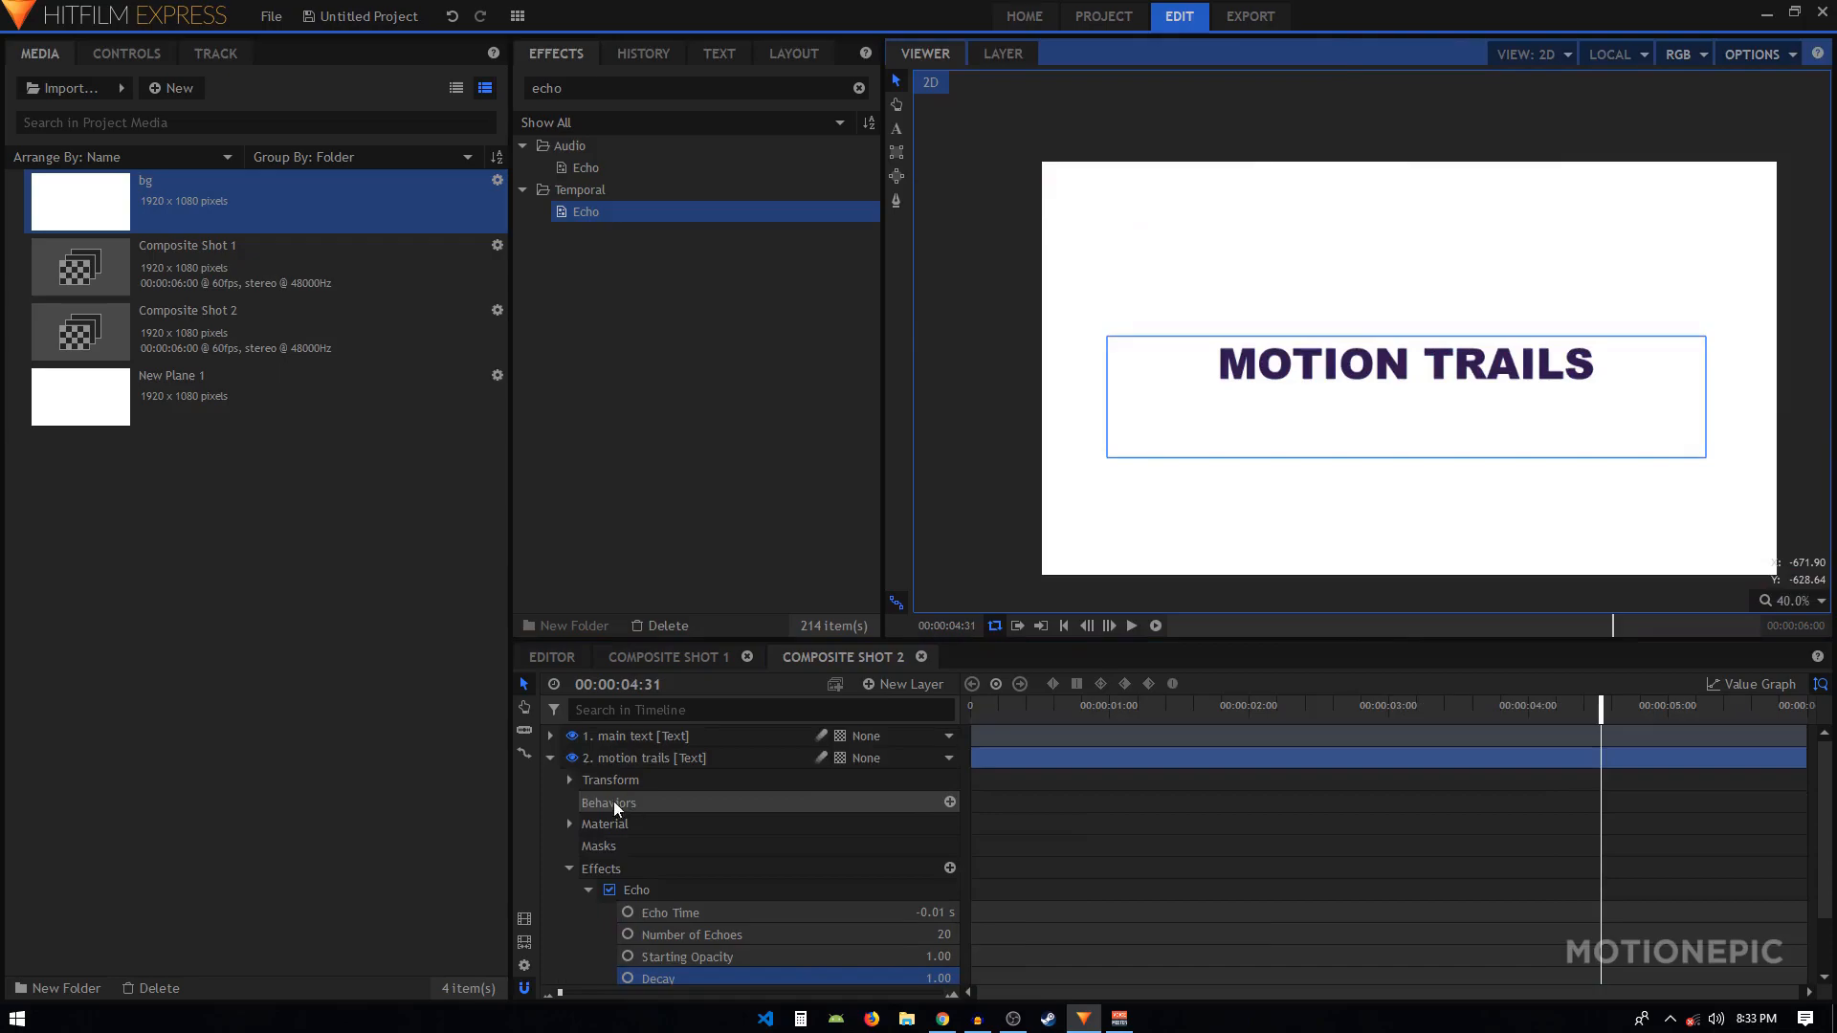
pyautogui.click(550, 757)
pyautogui.click(643, 831)
pyautogui.scroll(-1, 1307, 463)
pyautogui.moveTo(1013, 708); pyautogui.dragTo(969, 708)
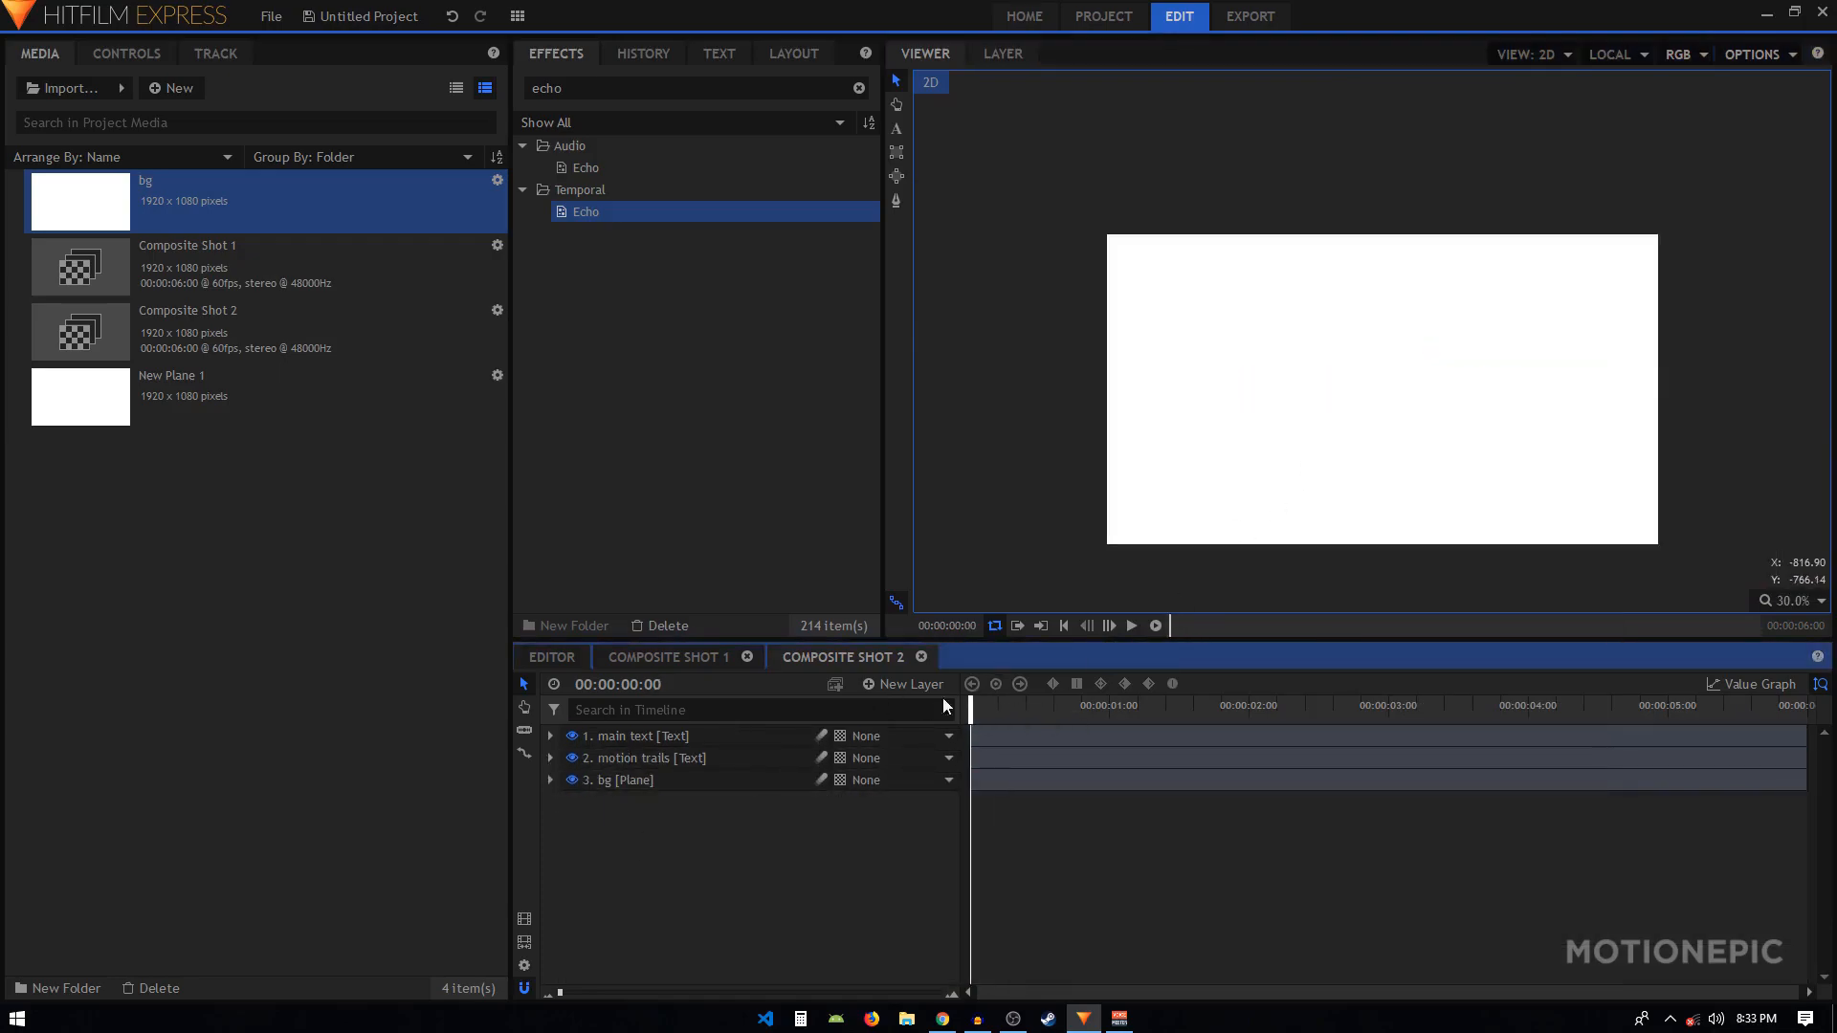
pyautogui.click(1129, 629)
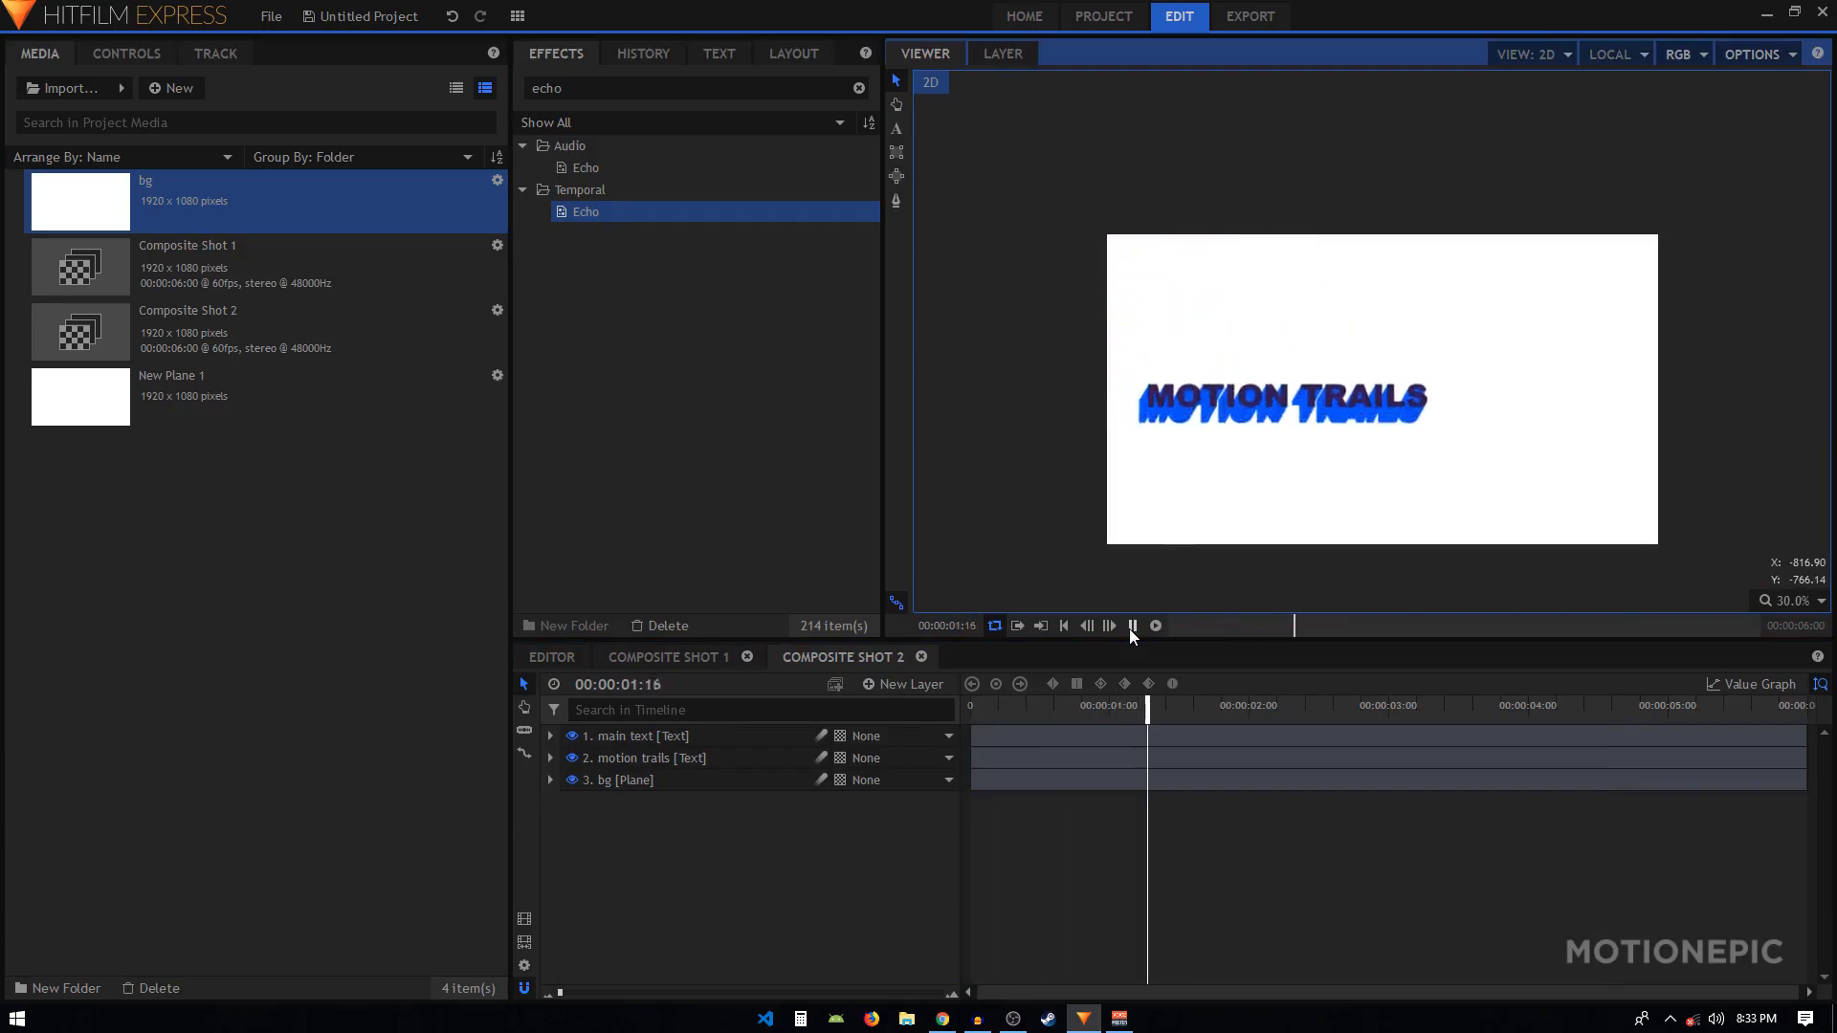